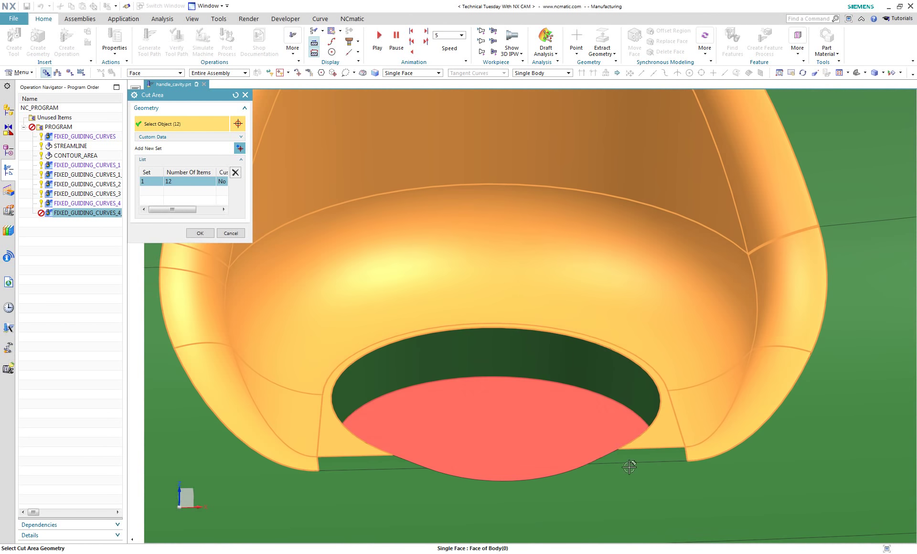
Add the remaining faces beside the round hole to the cut area and accept the selection.
click(659, 458)
scroll(478, 370, down, 8)
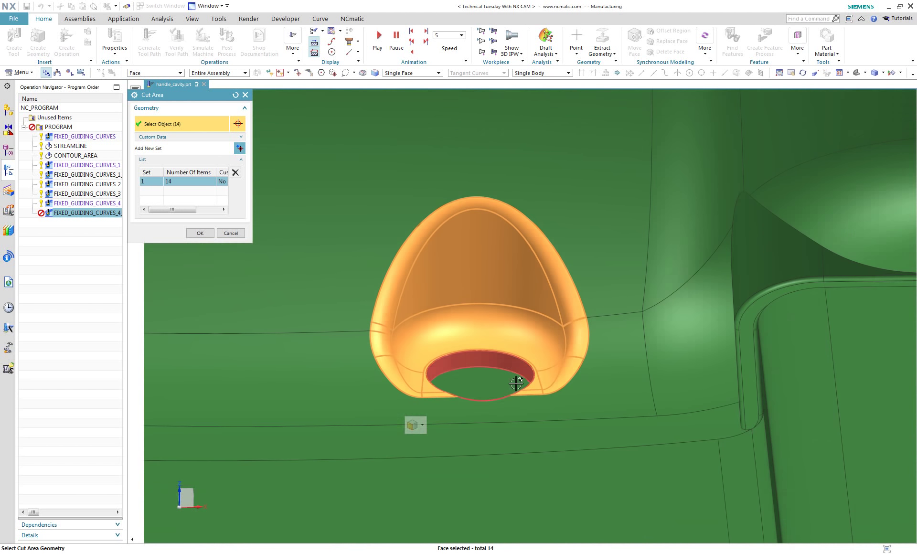
mouse_move(538, 380)
middle_down()
mouse_move(583, 415)
mouse_move(554, 383)
middle_up()
scroll(554, 383, up, 4)
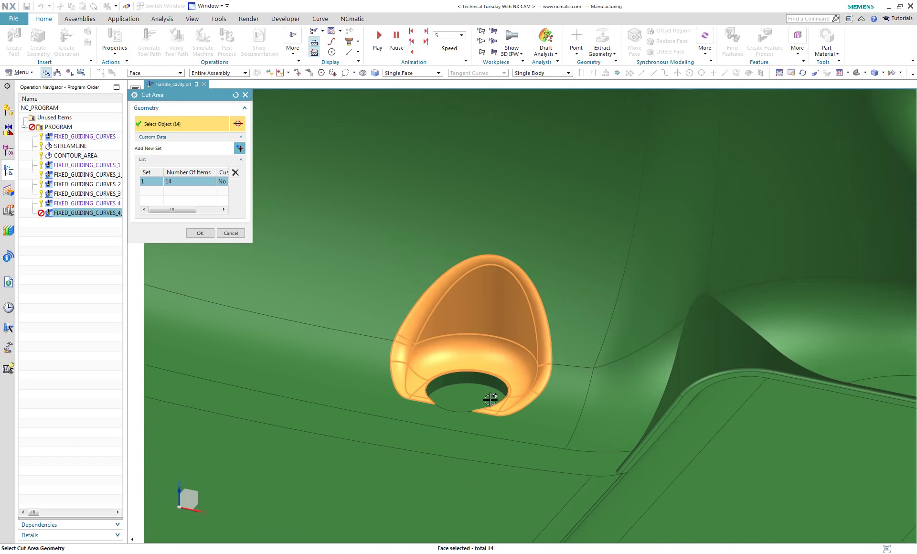
click(200, 233)
Generate the tool path for the copied guiding curves operation, accept it and add FIXED_GUIDING_CURVES_4 to the selection.
click(243, 279)
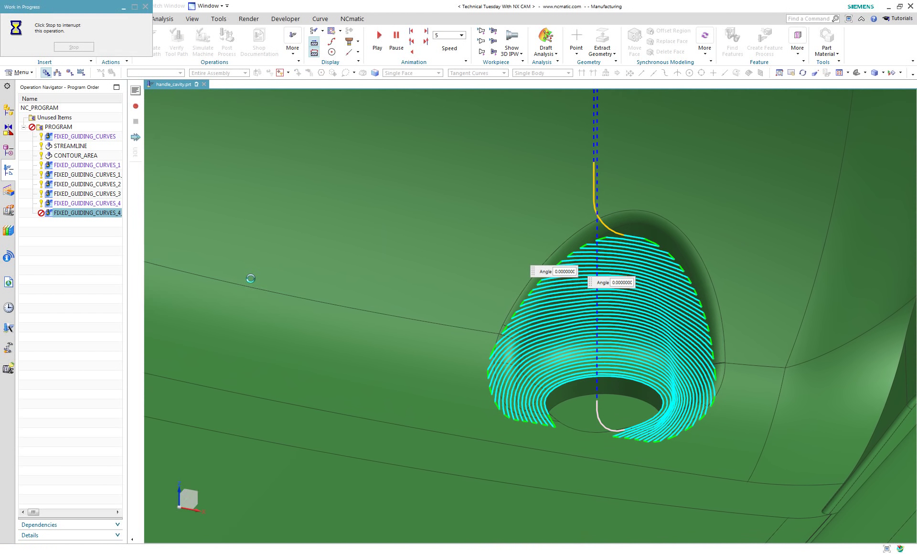
click(354, 302)
ctrl+click(86, 203)
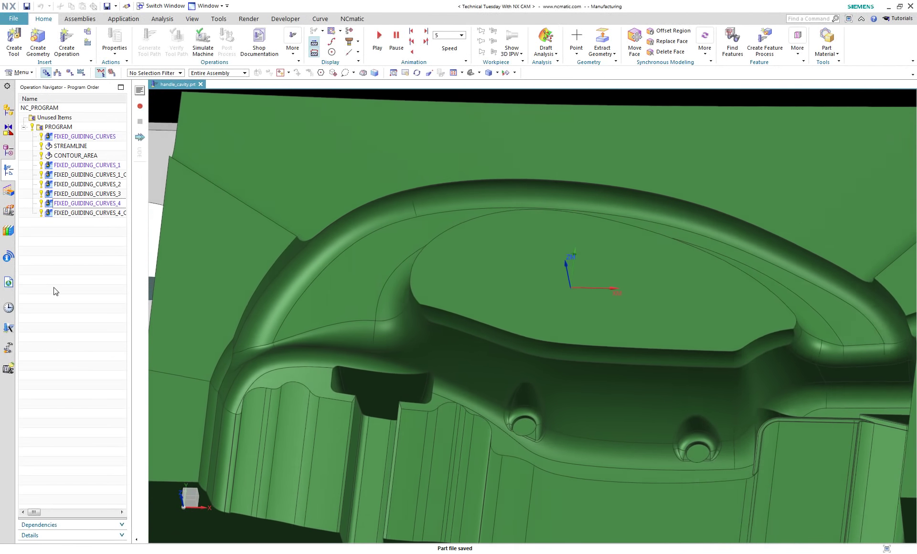
Create a new sketch in the task environment on the inferred plane with horizontal reference.
click(19, 73)
mouse_move(40, 124)
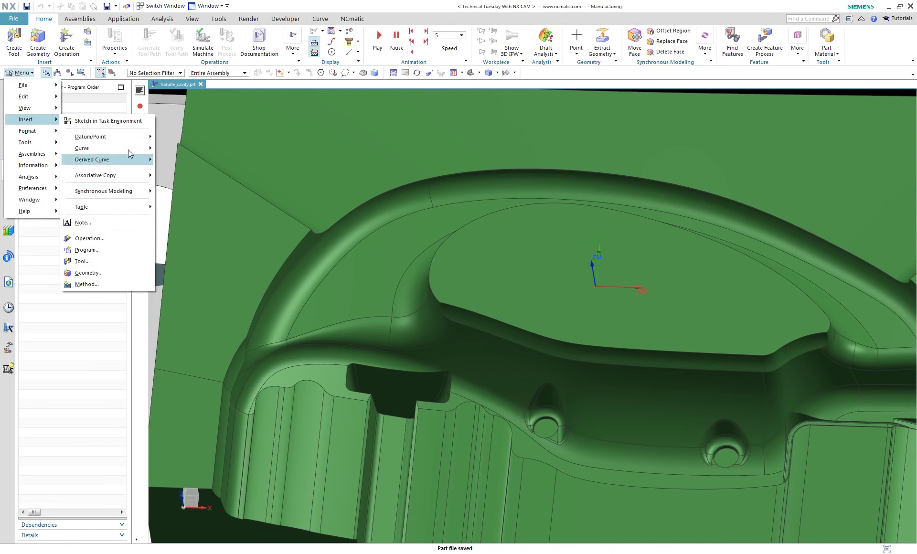
click(127, 122)
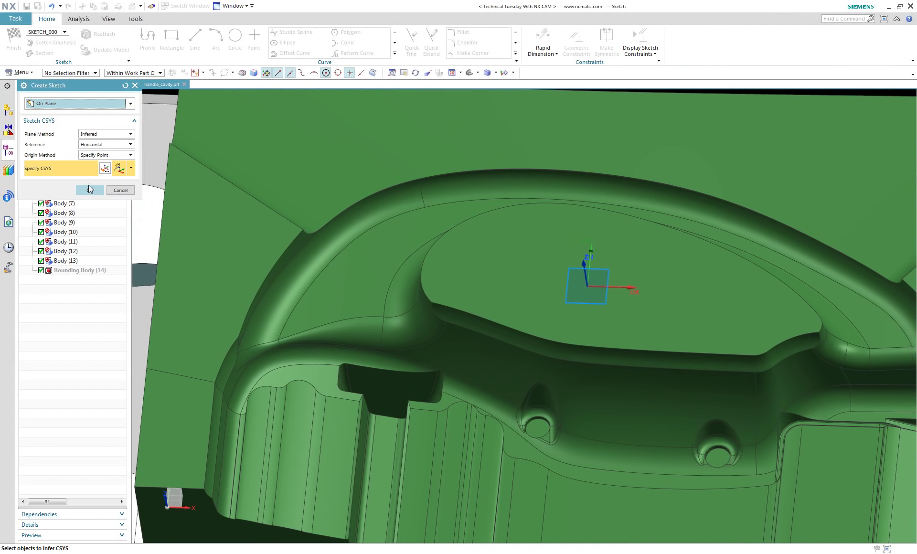
click(90, 190)
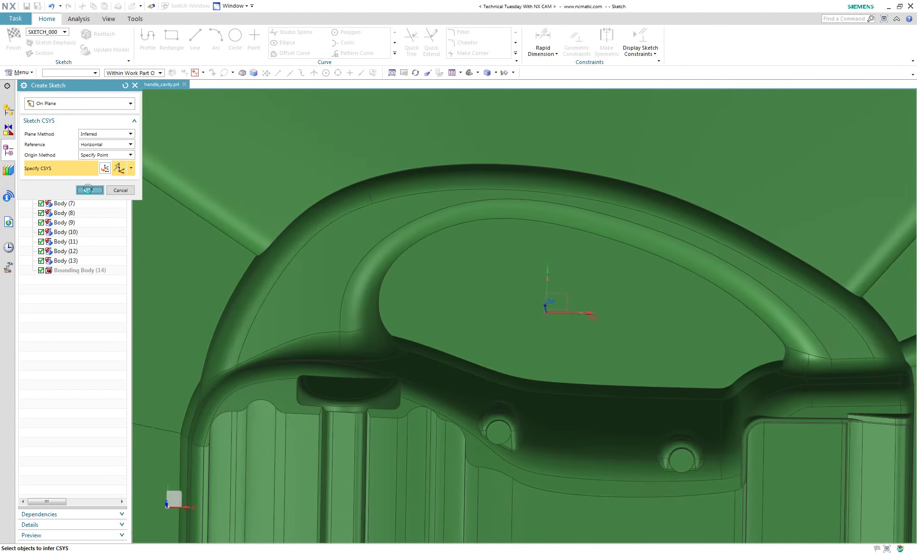
Sketch an ellipse over the handle's curved end with a 16 mm major radius and 6.5 mm minor radius, and finish the sketch.
scroll(148, 280, up, 2)
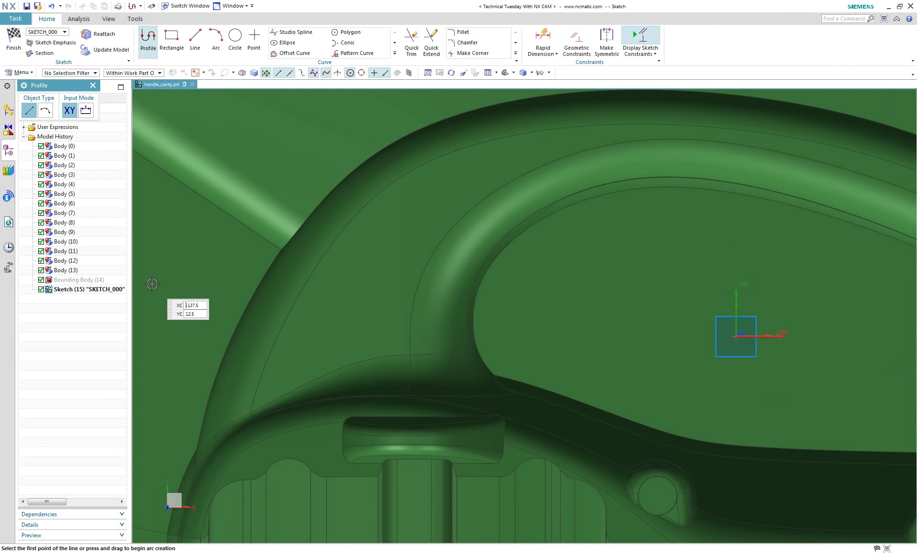
scroll(149, 282, up, 1)
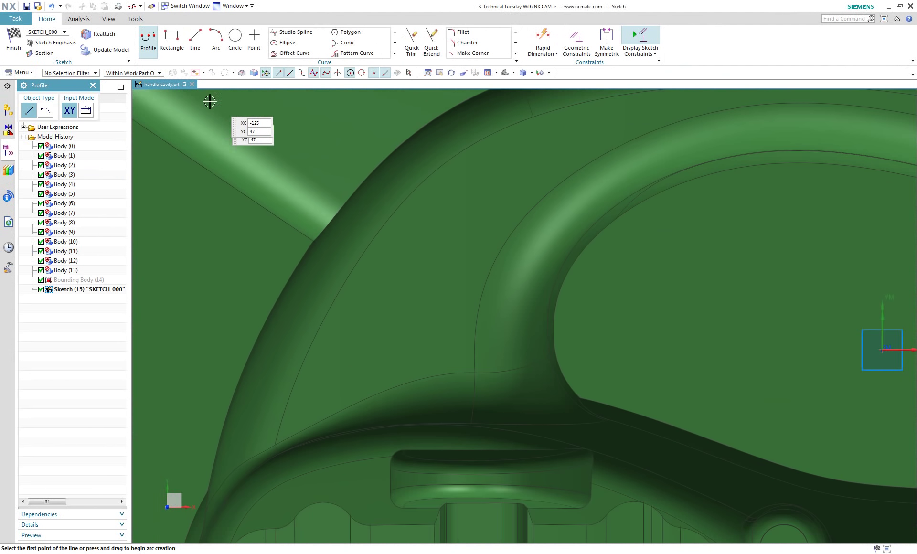
click(287, 43)
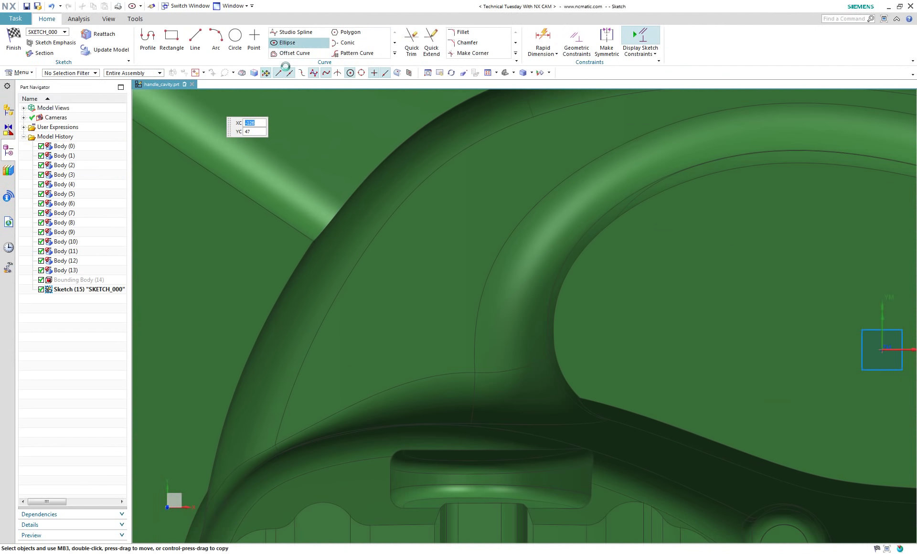
click(398, 317)
drag(399, 177, 399, 249)
drag(663, 323, 484, 318)
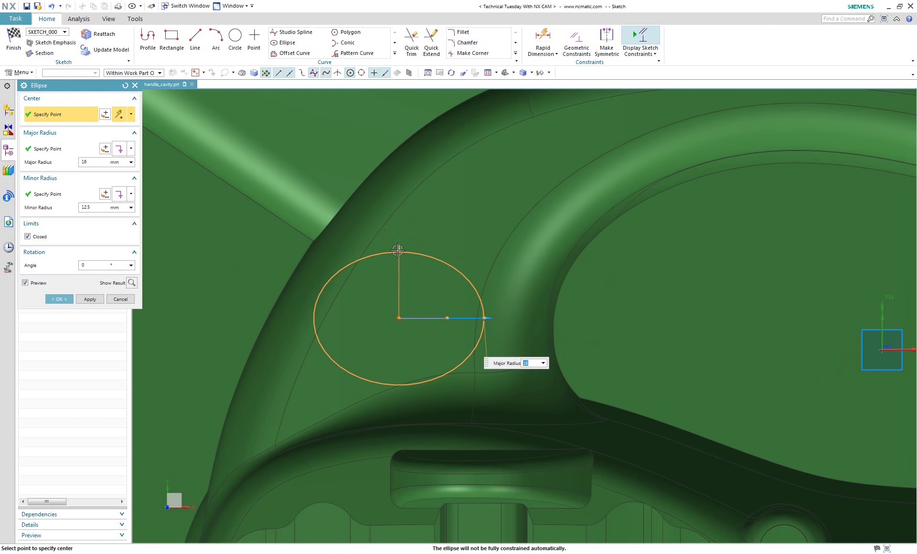
drag(398, 250, 399, 279)
drag(407, 317, 380, 315)
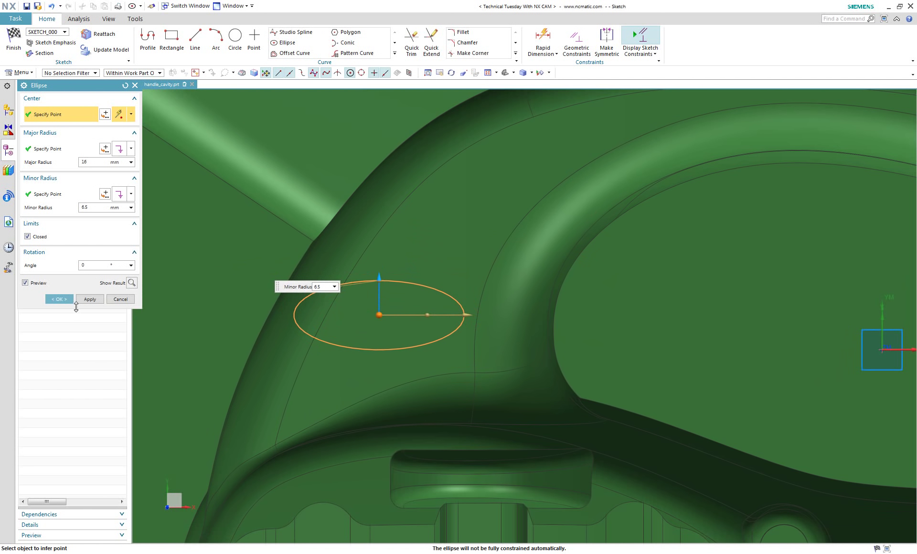
click(61, 300)
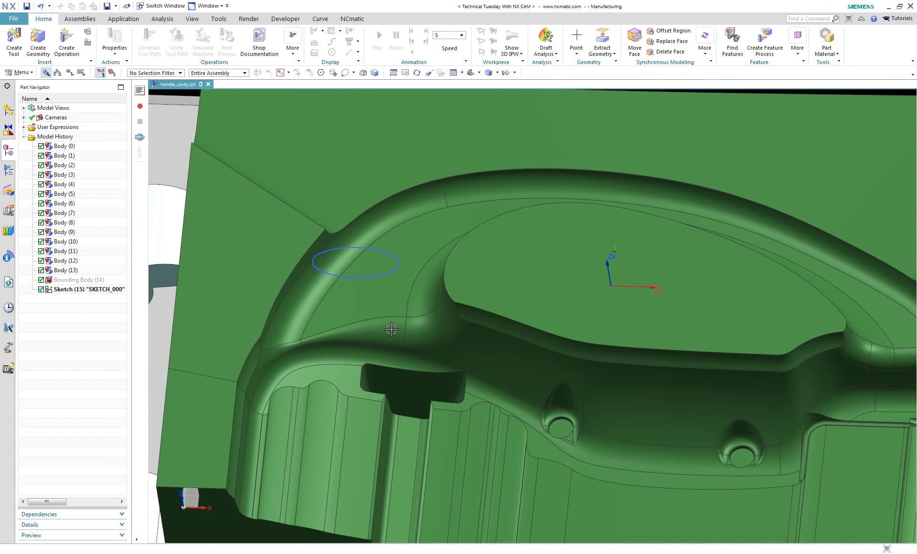
Project the sketched ellipse onto all faces of the cavity body along the -ZC vector.
middle_drag(391, 329, 392, 337)
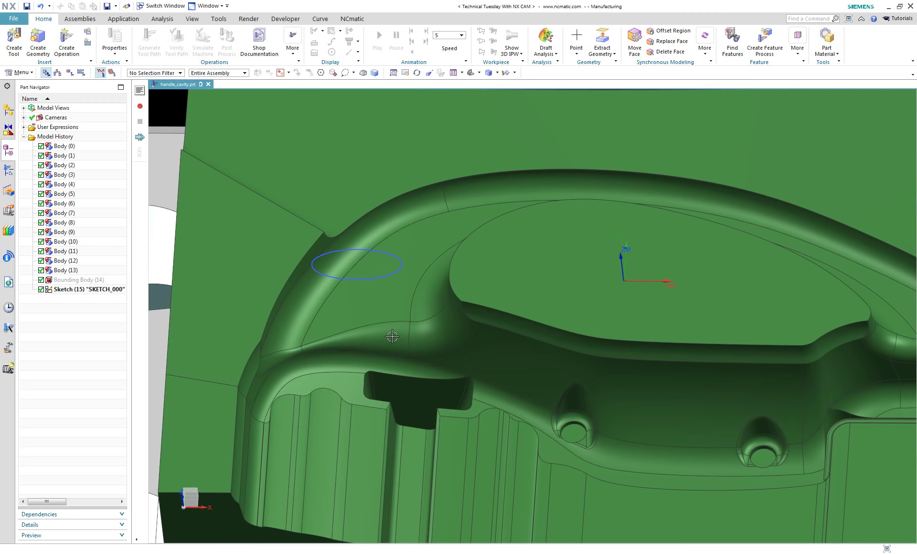
click(577, 54)
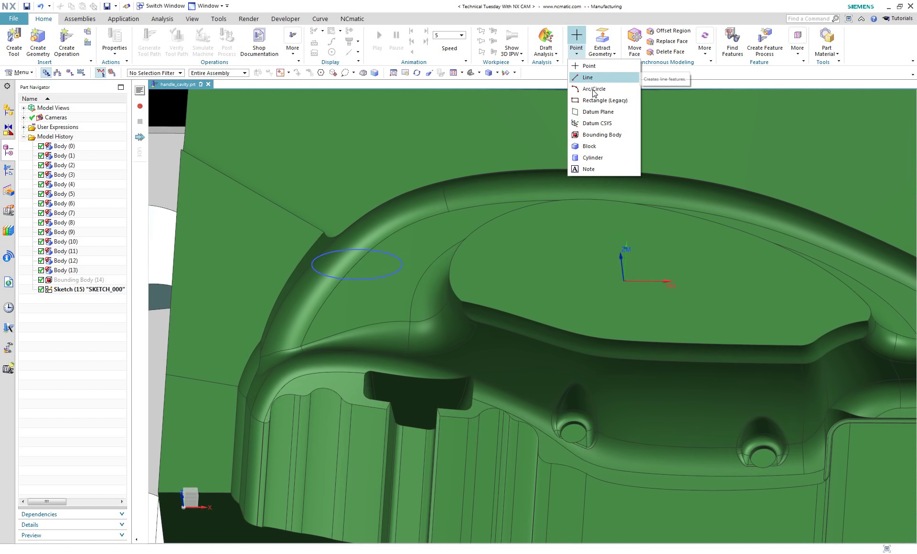
click(603, 54)
click(623, 78)
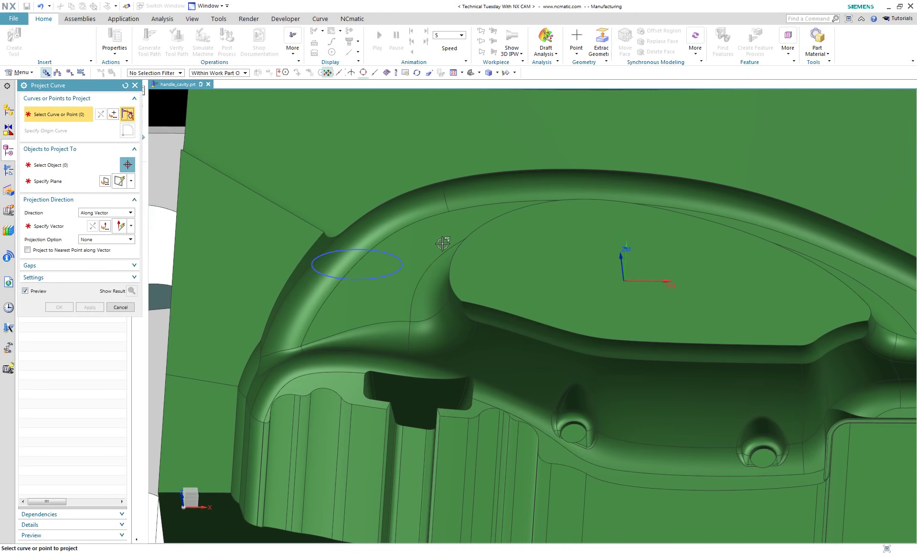
click(398, 255)
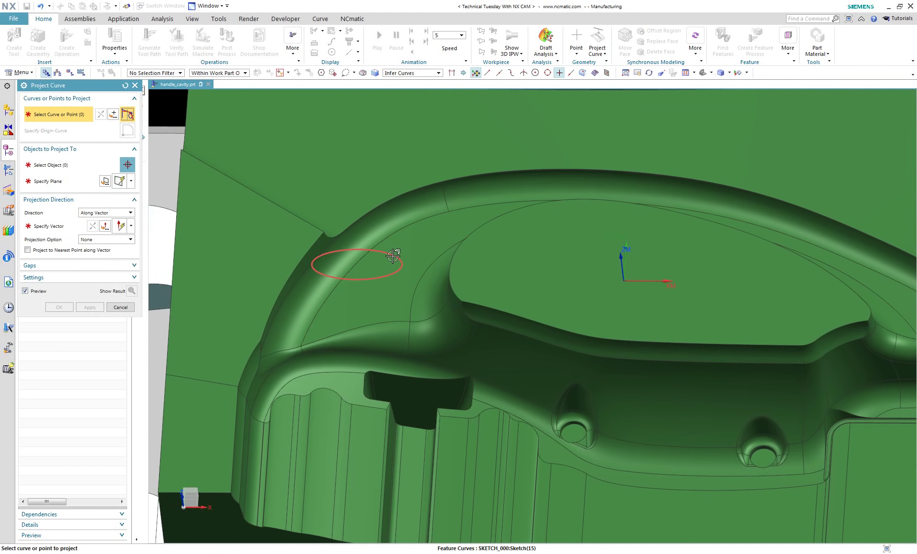
click(68, 168)
click(354, 317)
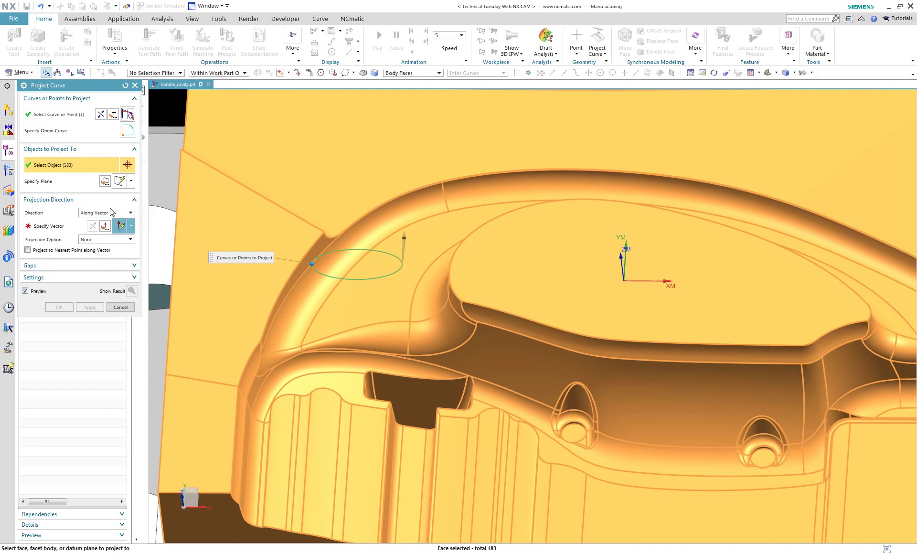
click(47, 227)
click(131, 228)
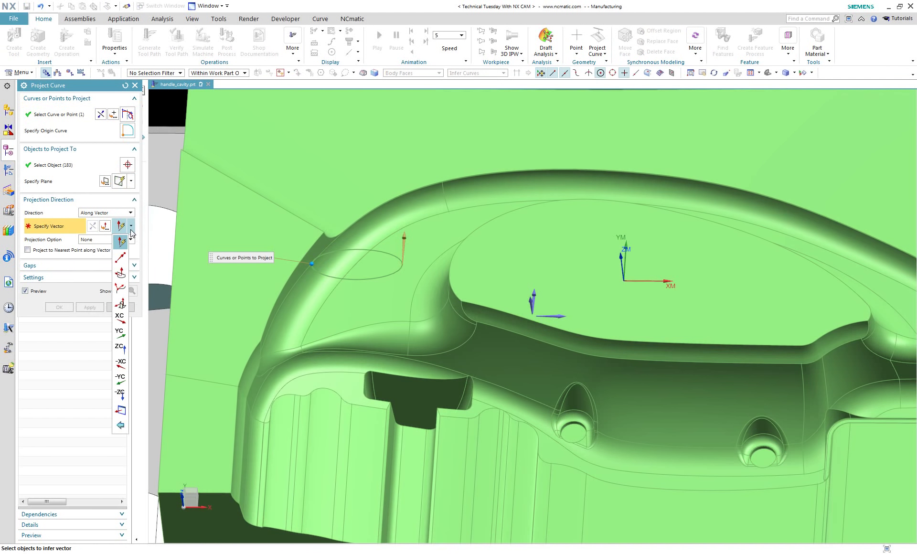
click(120, 392)
click(60, 307)
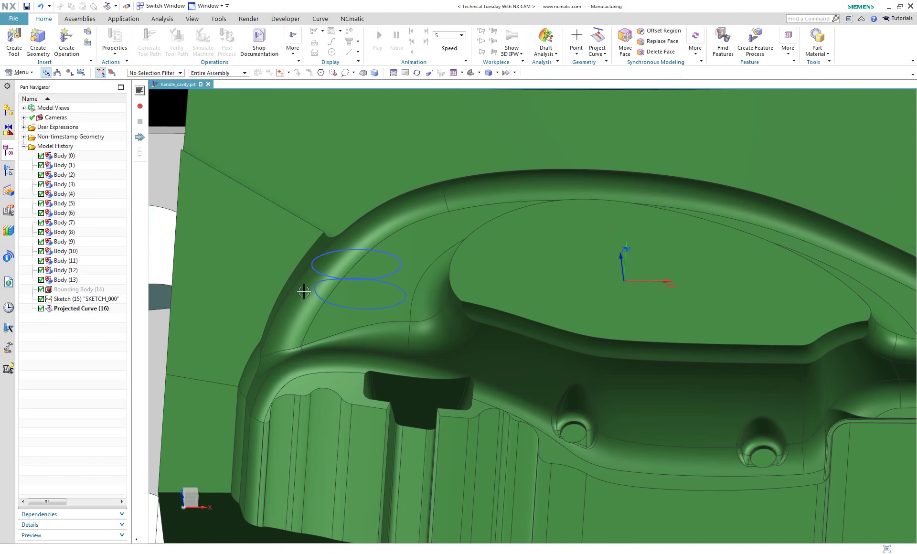
Create a mill_contour Fixed Guiding Curves operation in PROGRAM using WORKPIECE geometry and the tool UGT0203_004_COPY (Ball End 10 mm).
middle_drag(530, 392, 528, 362)
scroll(528, 361, up, 2)
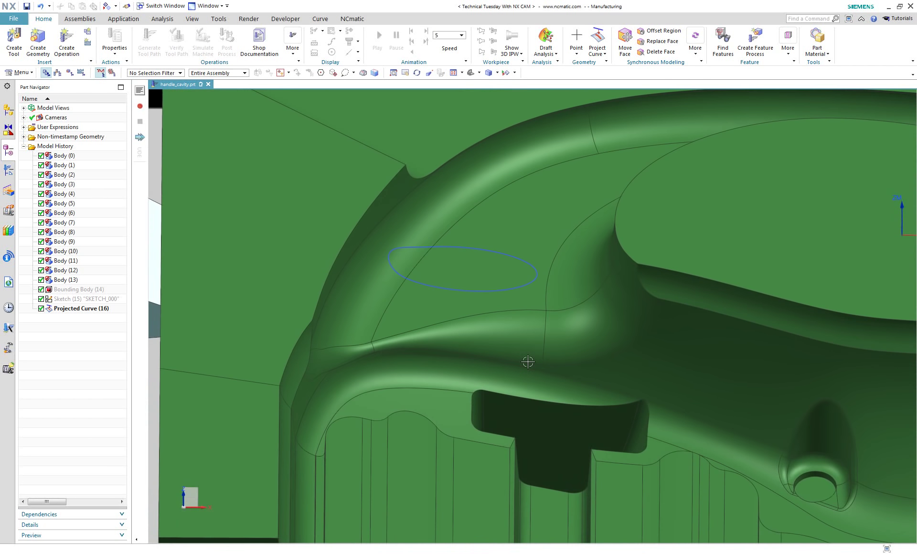
click(9, 176)
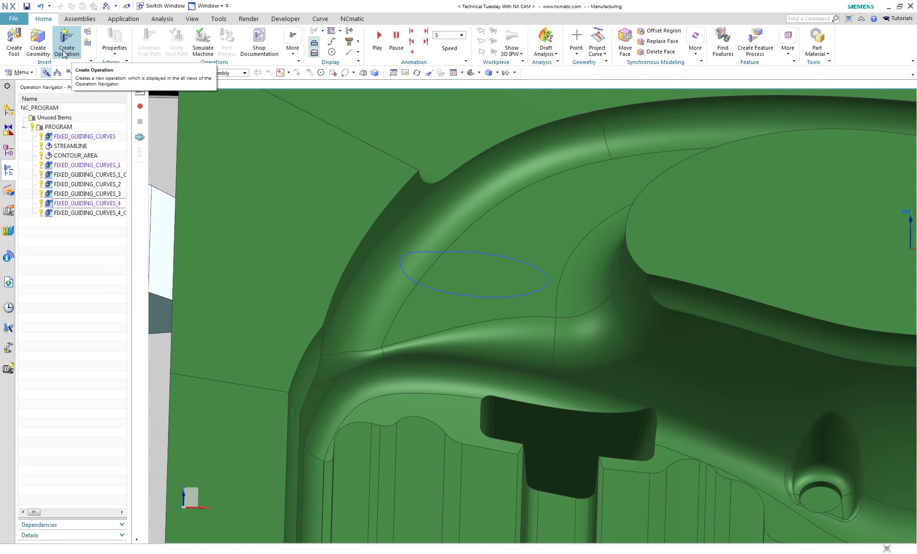
click(66, 43)
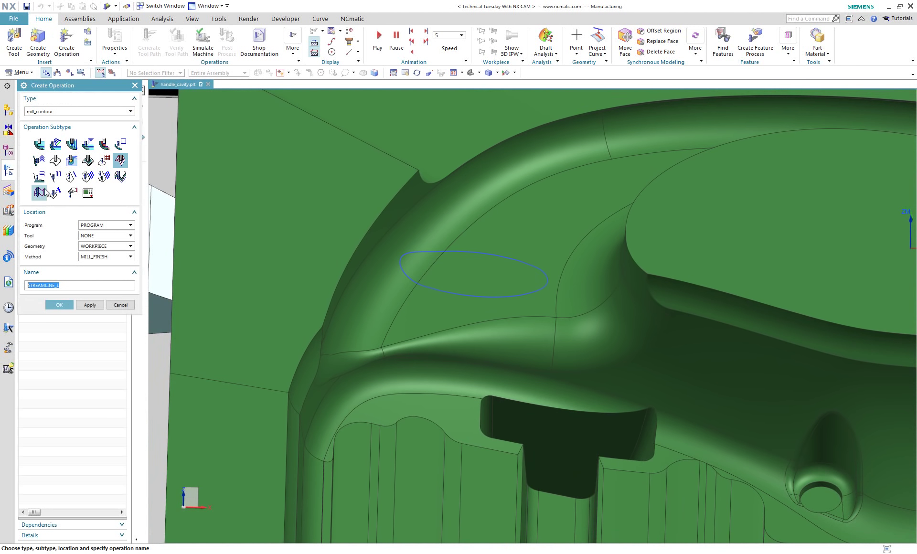
click(72, 162)
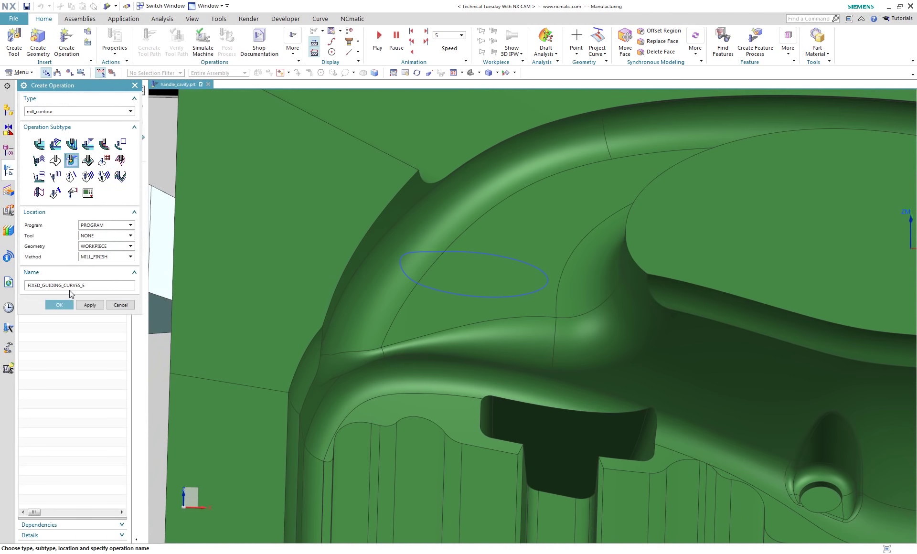
click(99, 235)
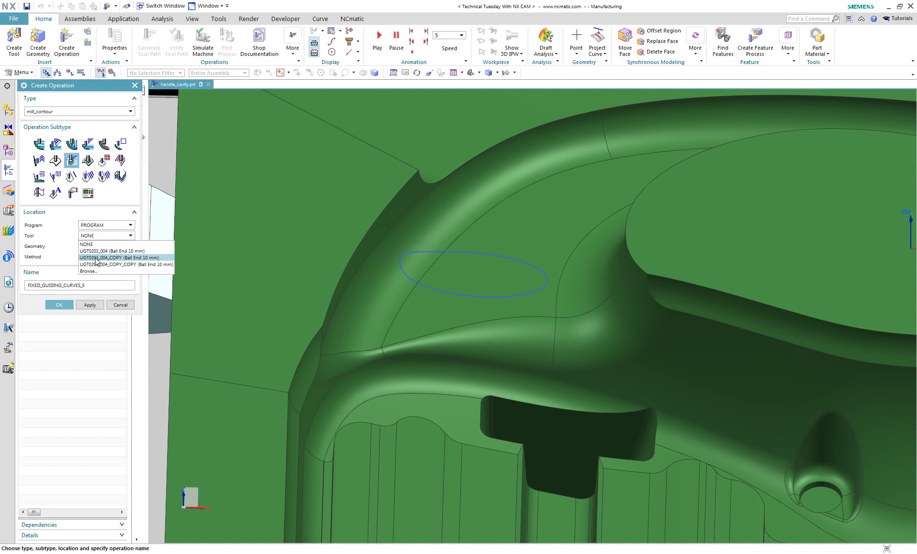
click(96, 259)
click(56, 303)
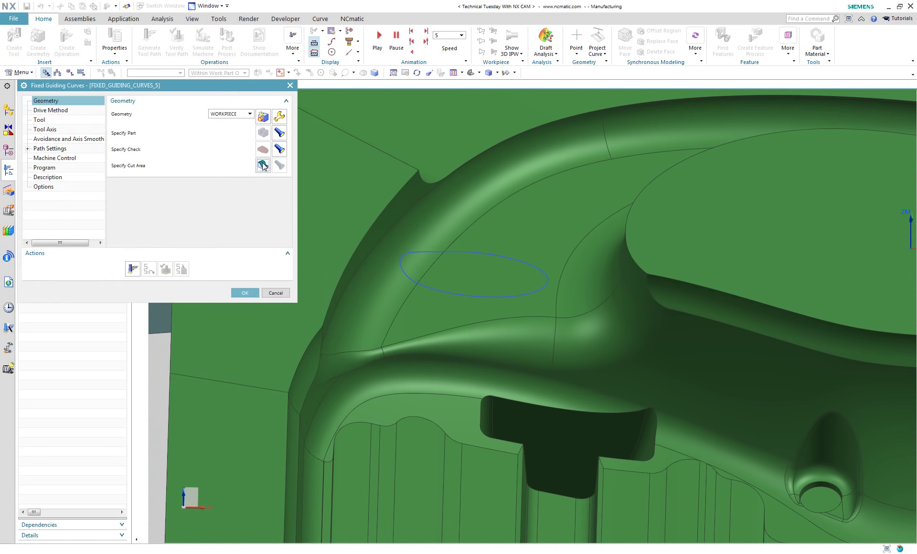
Specify the blend face and the adjoining floor face under the projected ellipse as the cut area.
click(263, 165)
click(376, 276)
click(428, 307)
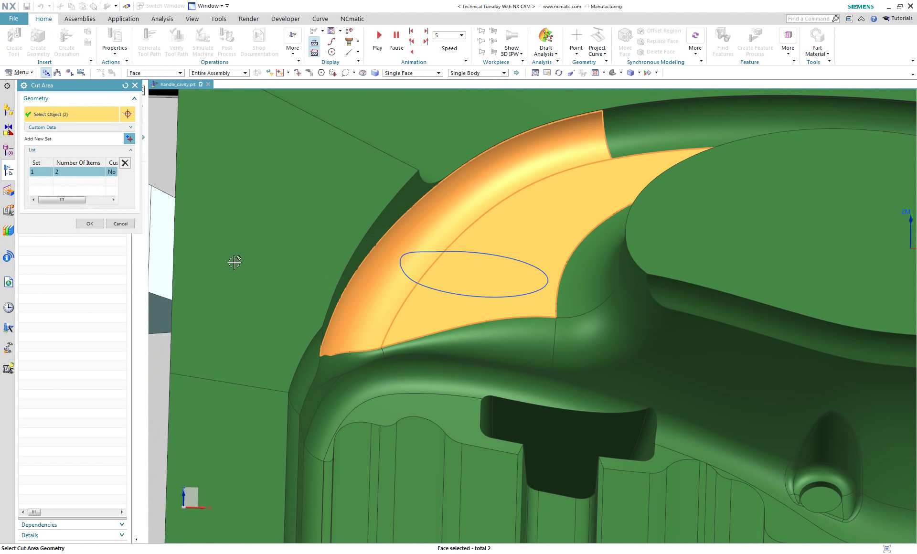
click(89, 223)
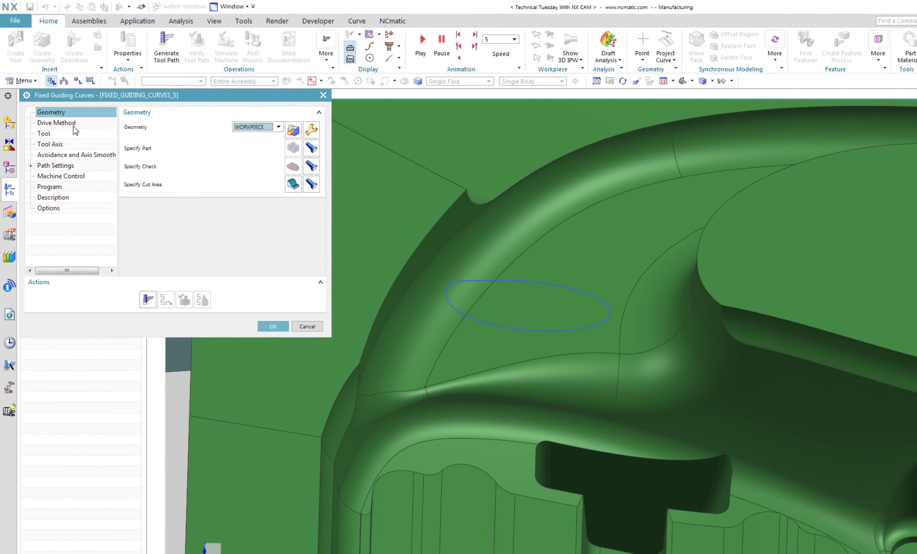
Set the guiding curves drive method's pattern type to Constant Offset and select the projected ellipse as the guide curve.
click(66, 113)
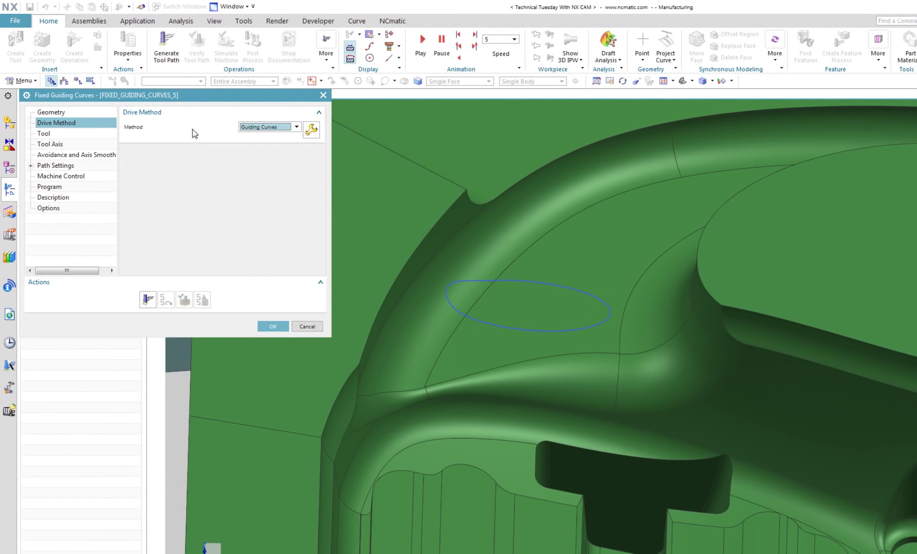
click(306, 136)
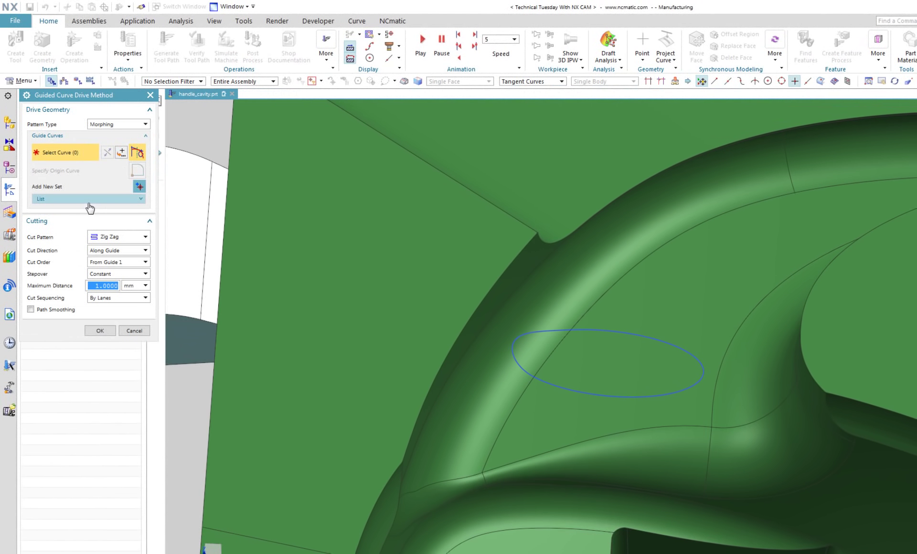
click(120, 125)
click(123, 137)
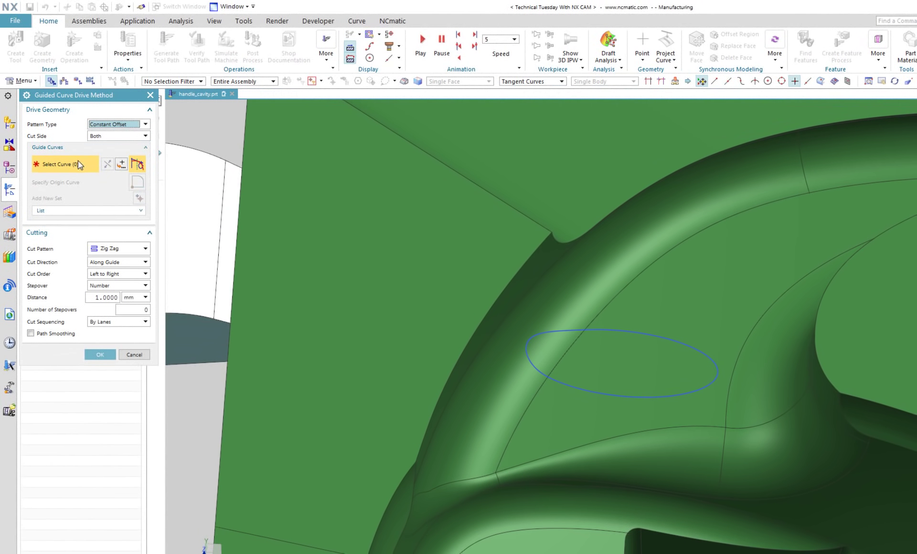
click(629, 333)
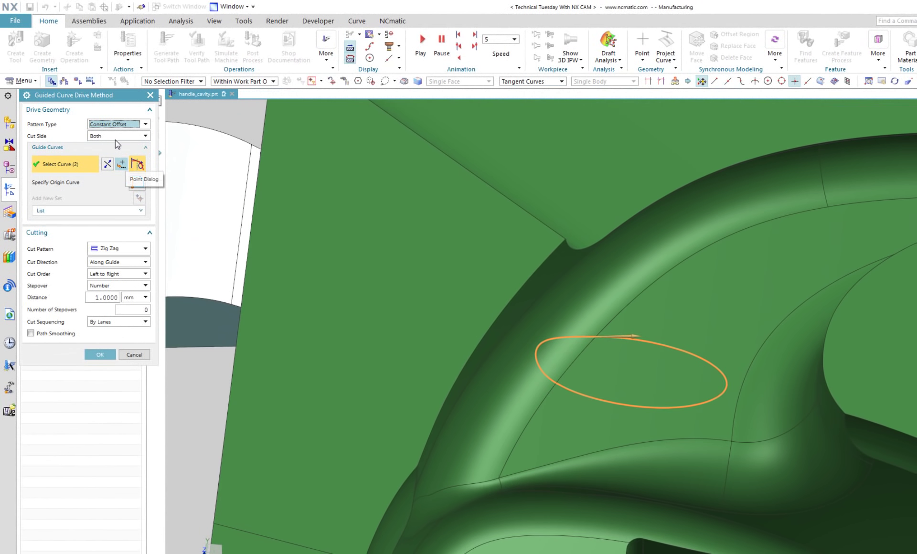
Set the cut side to Right, the cut order to Outside-In Alternate and the stepover to Exact.
click(119, 138)
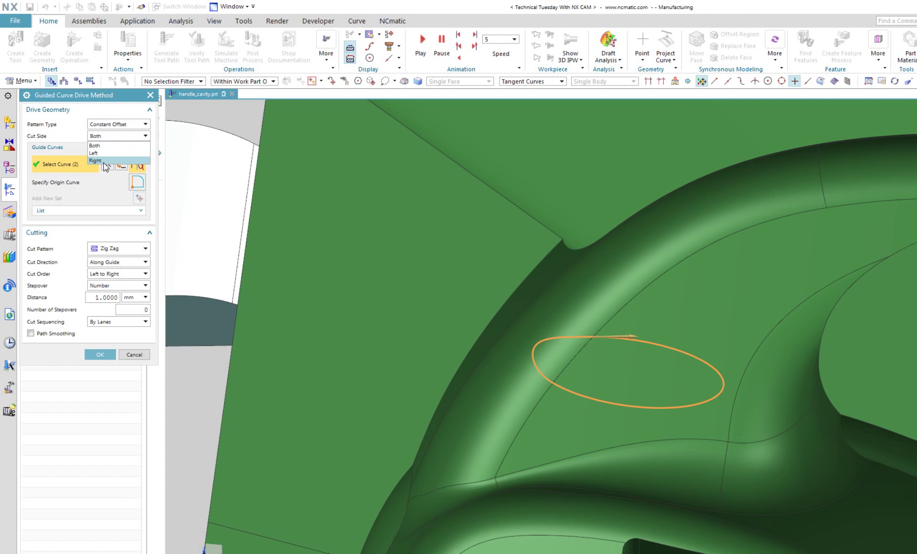
click(105, 160)
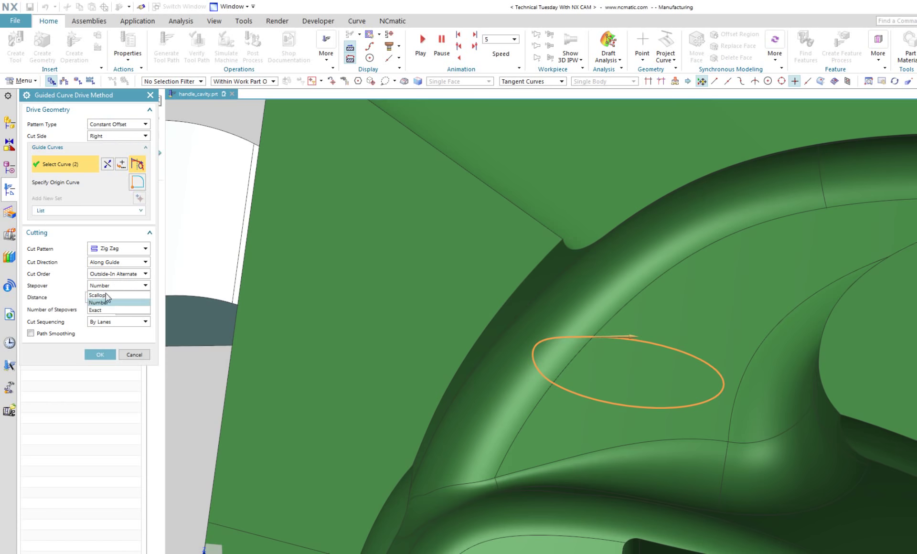
click(98, 310)
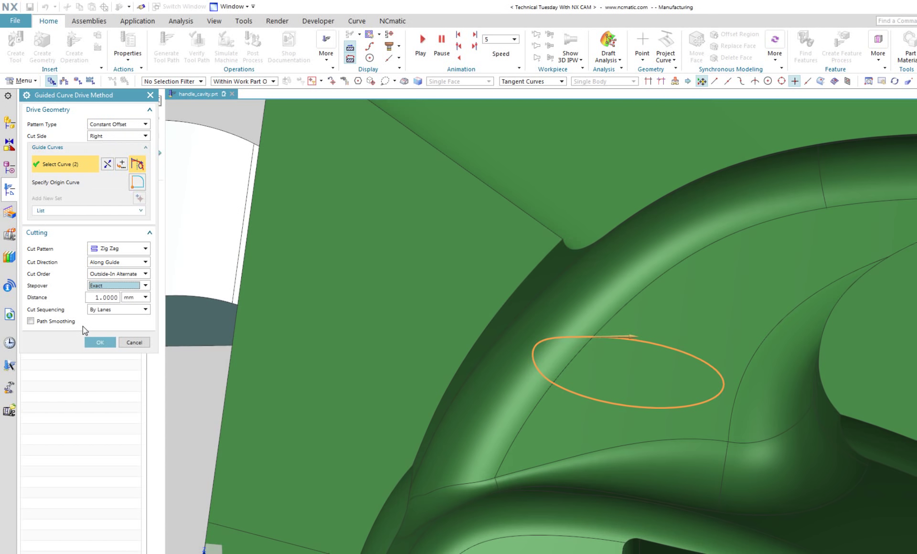
Set the guiding curves drive method's cut pattern to Helical and generate the tool path.
click(127, 249)
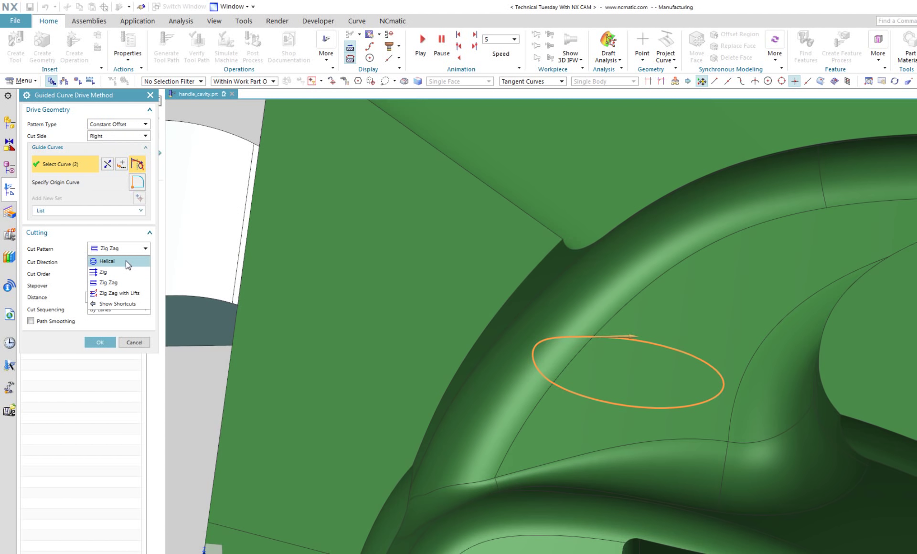
click(127, 261)
click(99, 355)
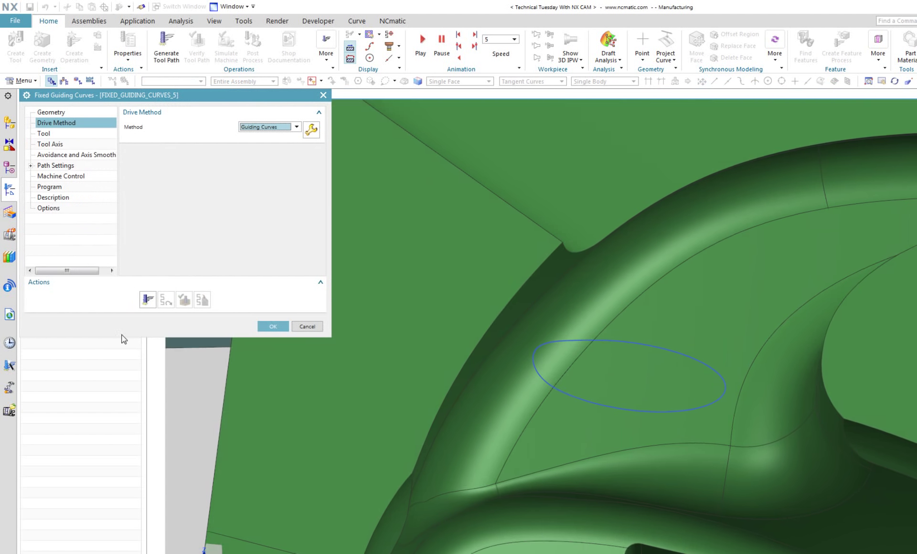
click(148, 301)
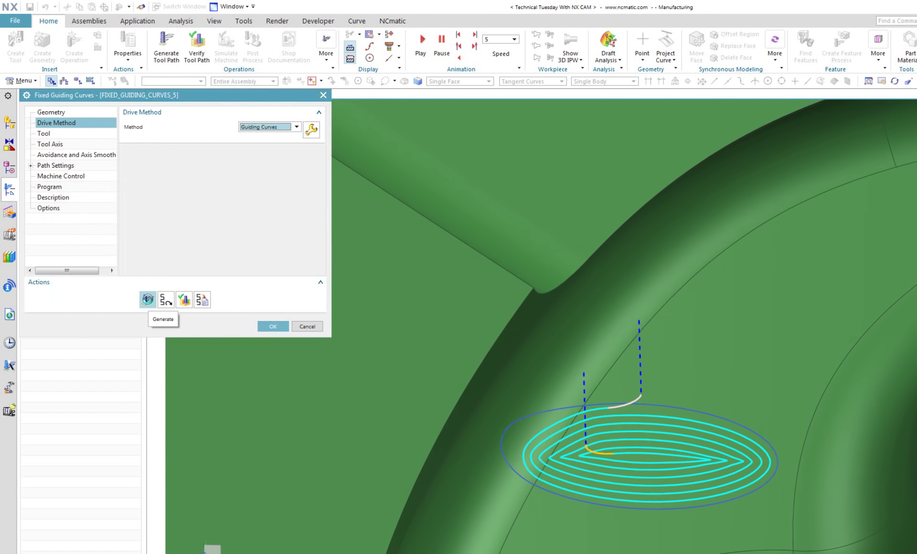
Set the drive method's finish passes to Both, enable path smoothing and regenerate the tool path.
click(305, 130)
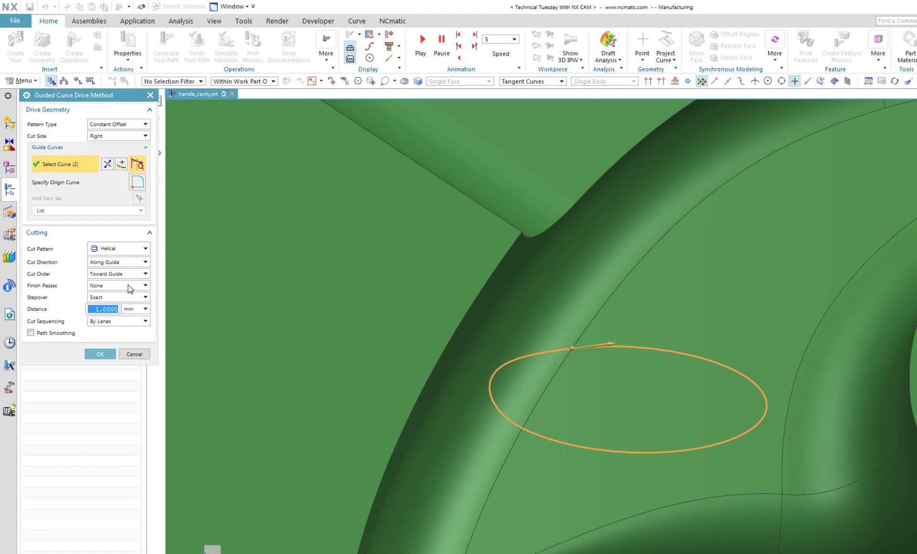
click(128, 286)
click(118, 318)
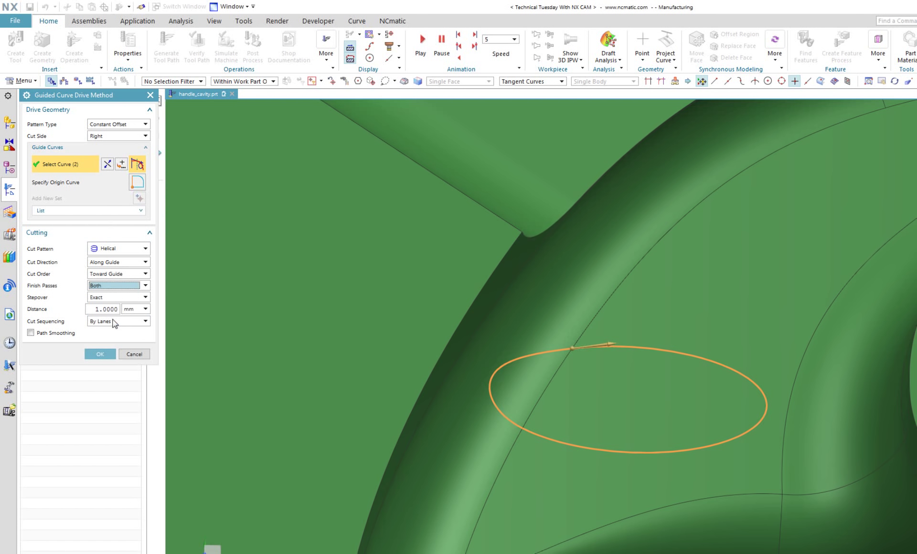
click(61, 334)
click(100, 357)
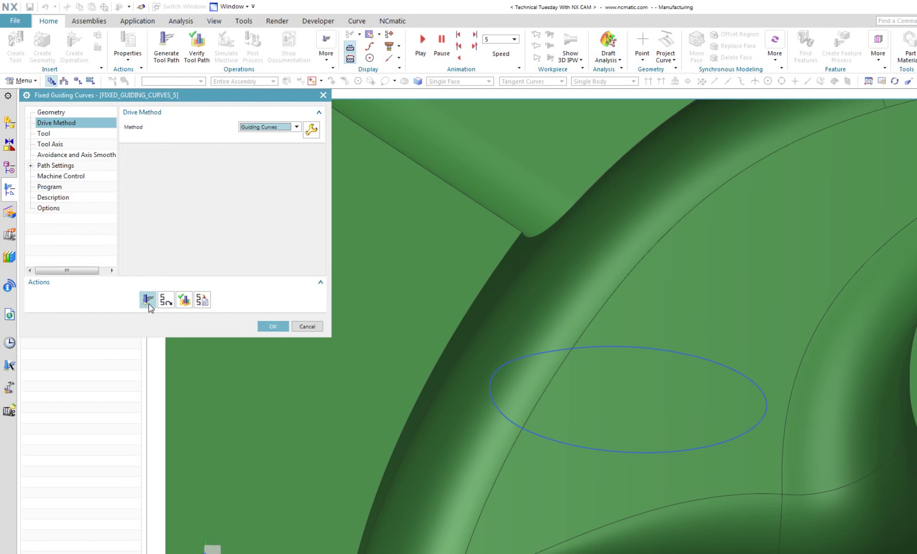
click(148, 301)
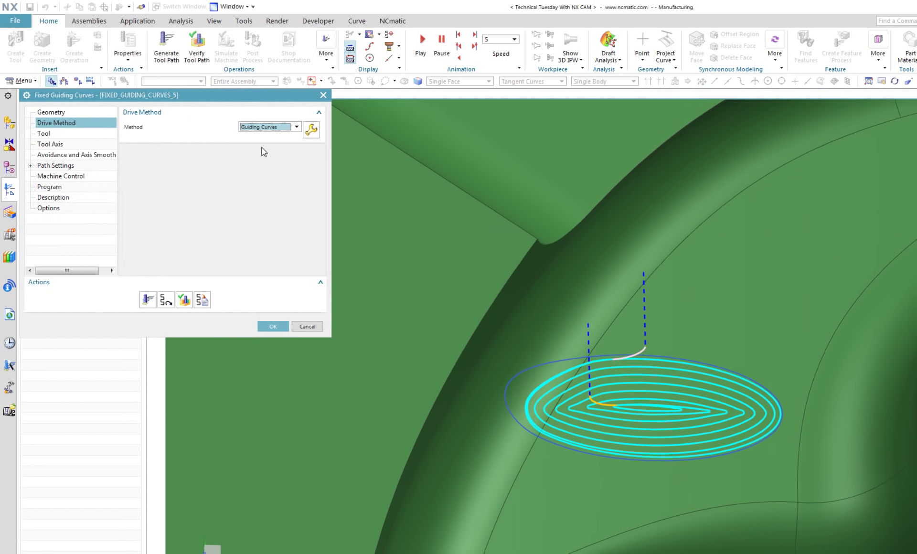
Set the cut order to Away from Guide with a stepover distance of 0.3 mm and regenerate the tool path.
click(312, 130)
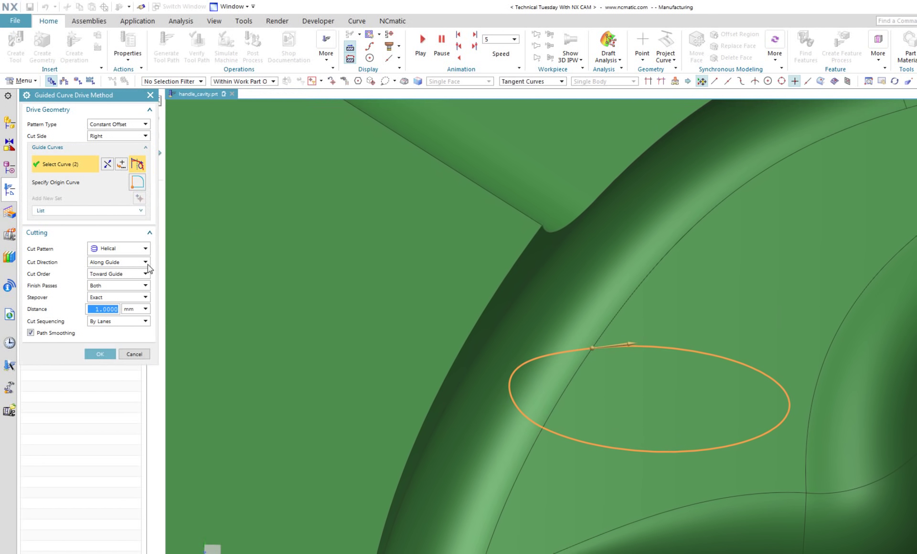
click(128, 275)
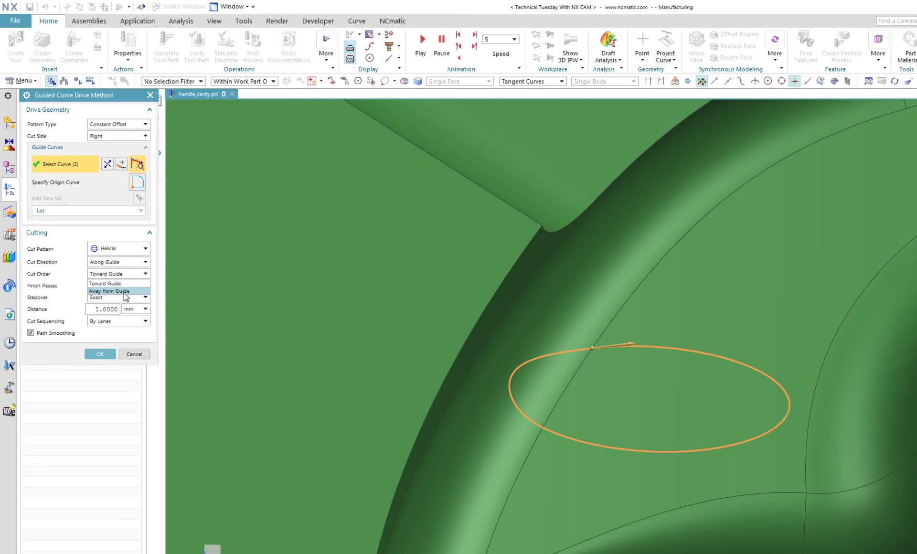
click(129, 291)
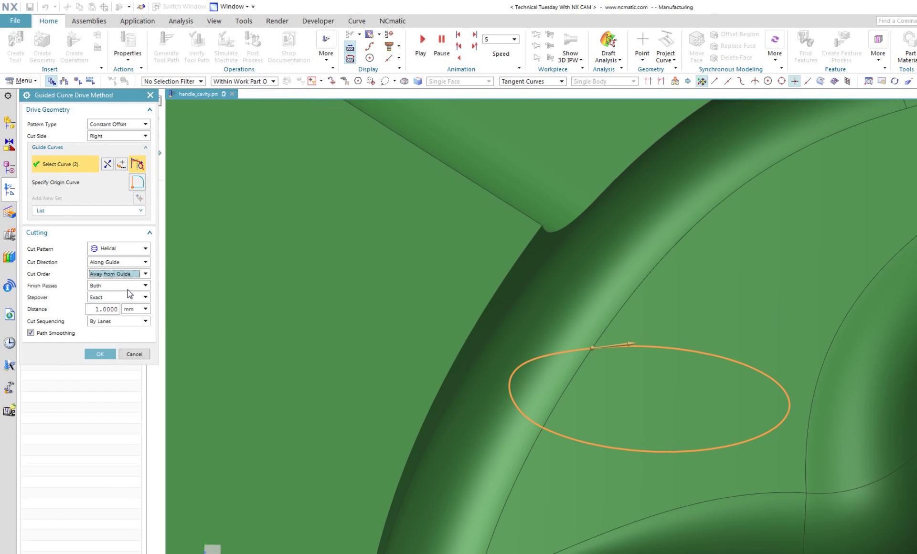
click(110, 310)
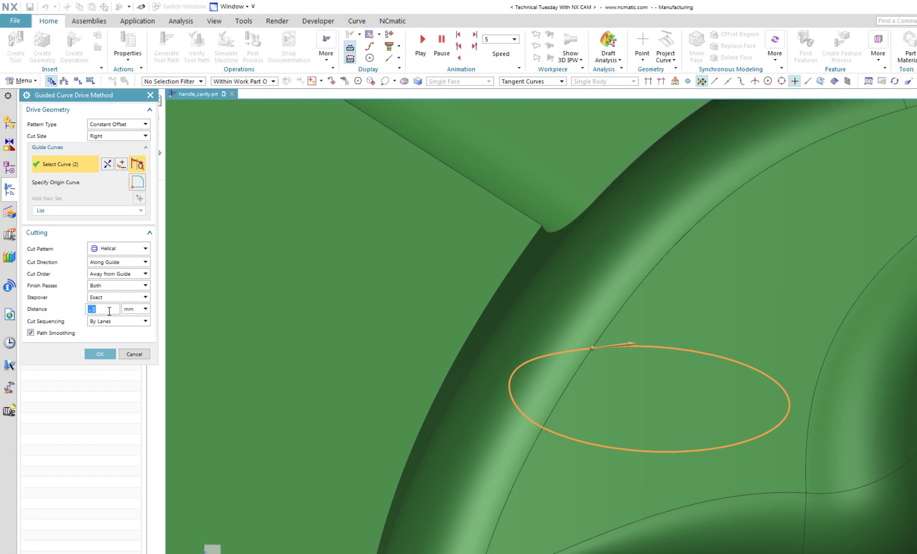
click(104, 354)
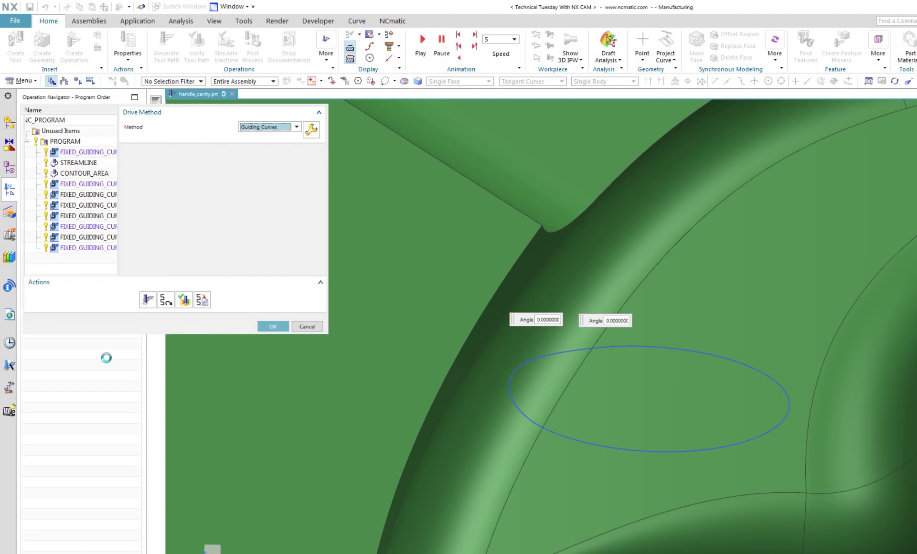
click(143, 300)
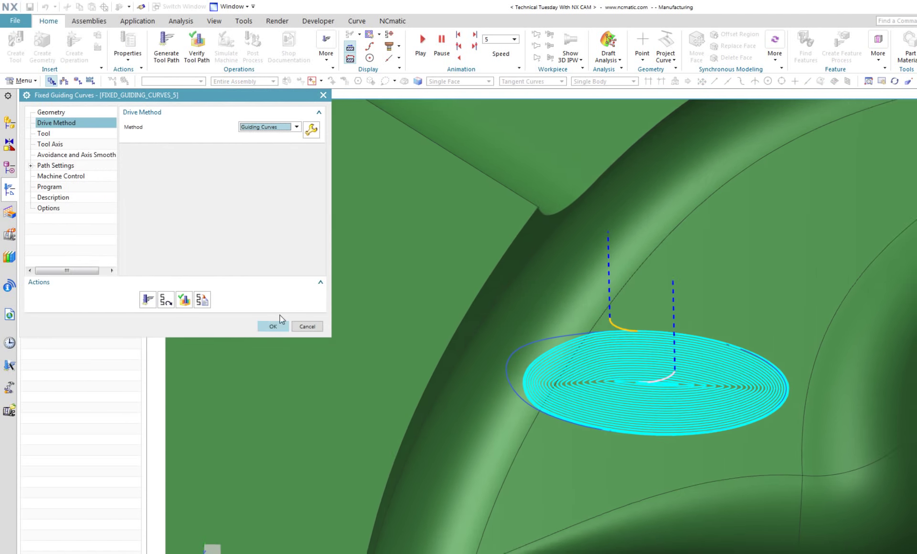
Verify the tool path by positioning the ball end tool at several points along the ellipse, especially where it meets the blend face.
middle_drag(343, 327, 301, 350)
click(180, 294)
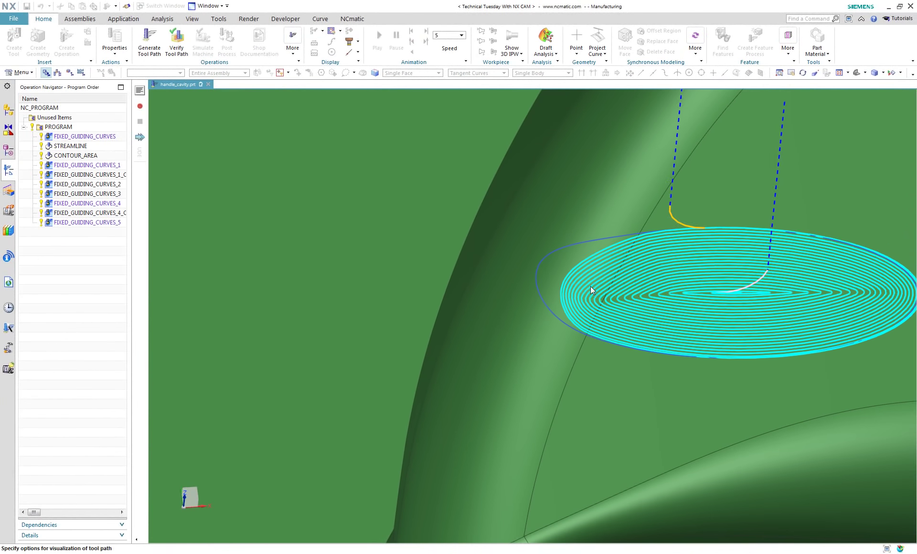
click(747, 257)
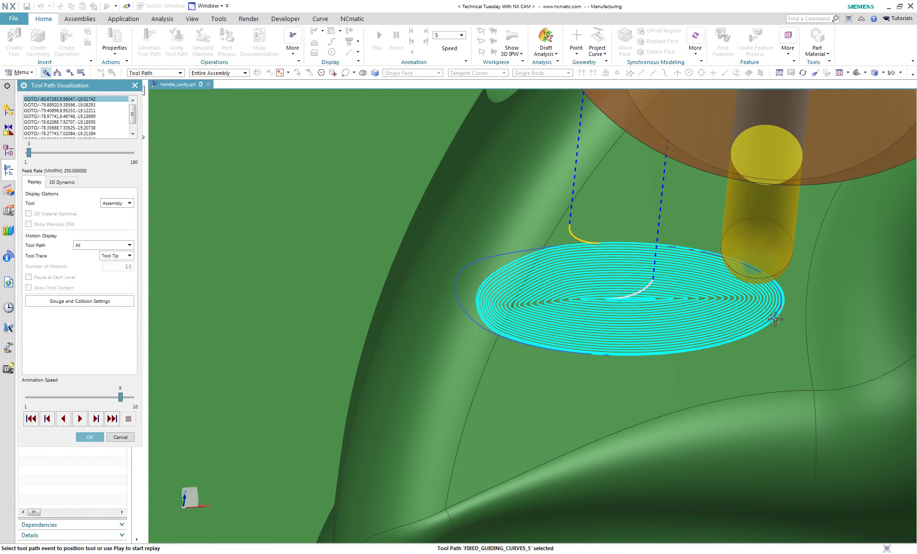
scroll(574, 280, up, 5)
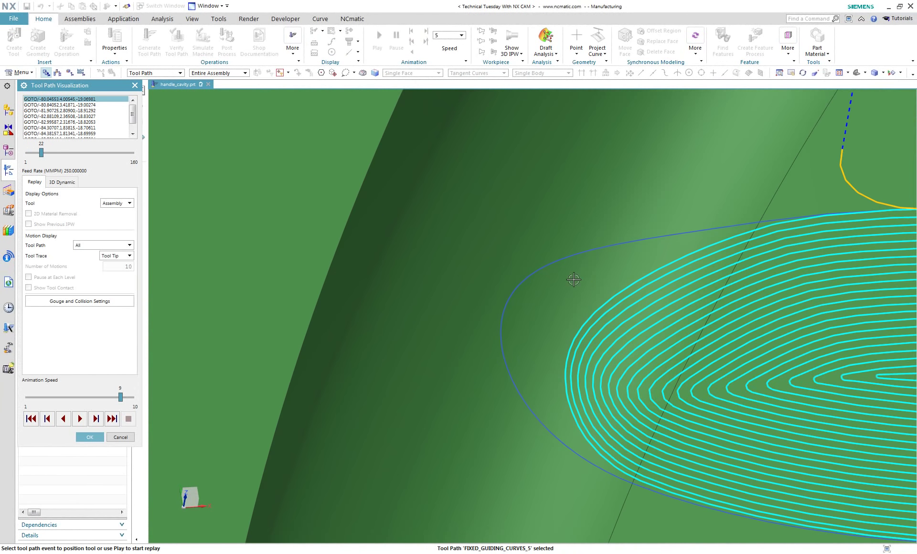
click(602, 303)
middle_drag(567, 316, 559, 299)
scroll(554, 351, up, 3)
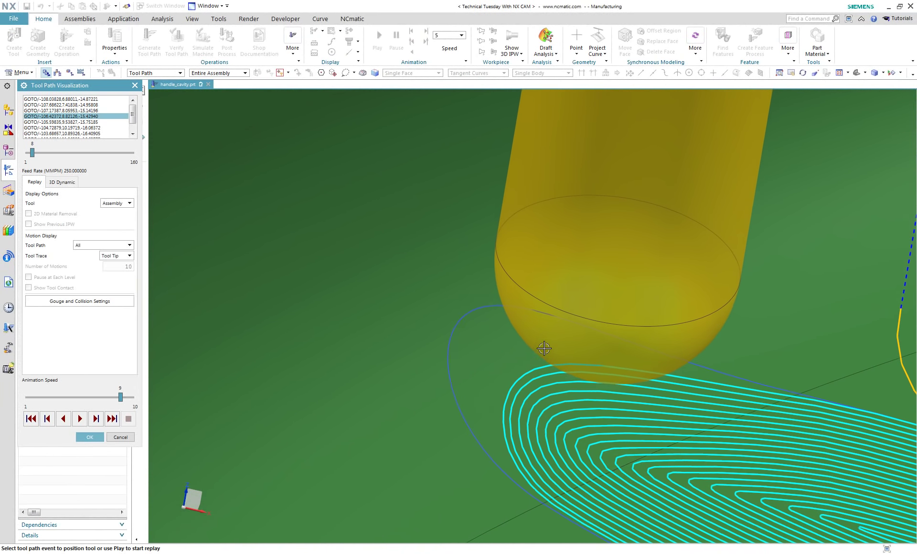
click(531, 349)
click(550, 345)
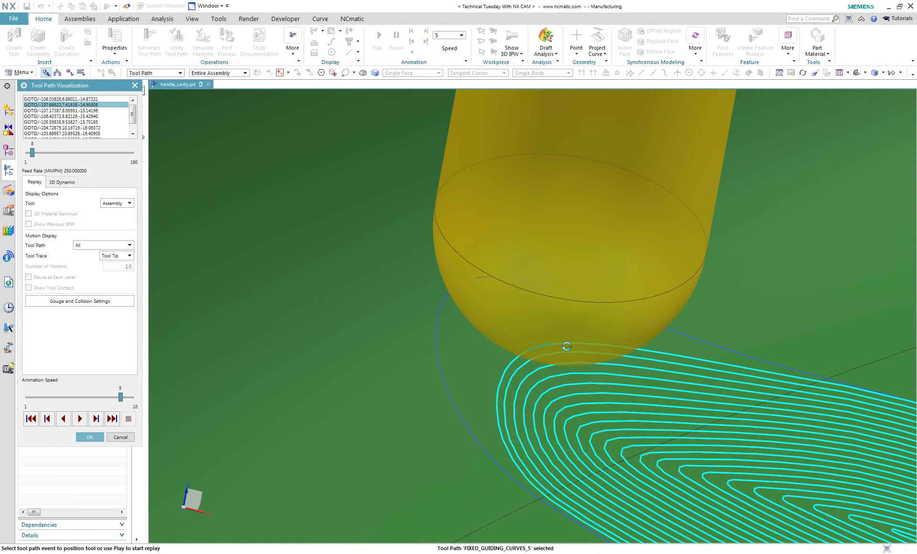
click(567, 345)
click(528, 353)
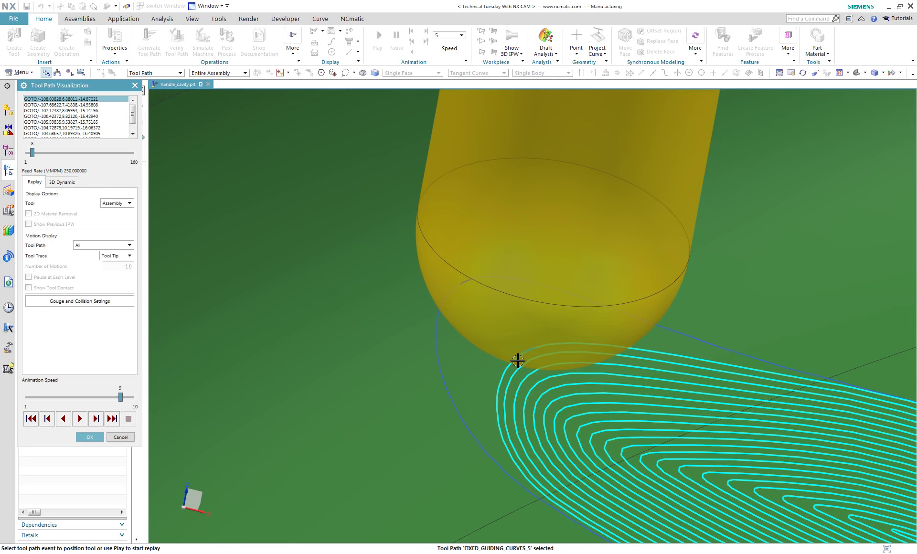
click(518, 361)
click(506, 372)
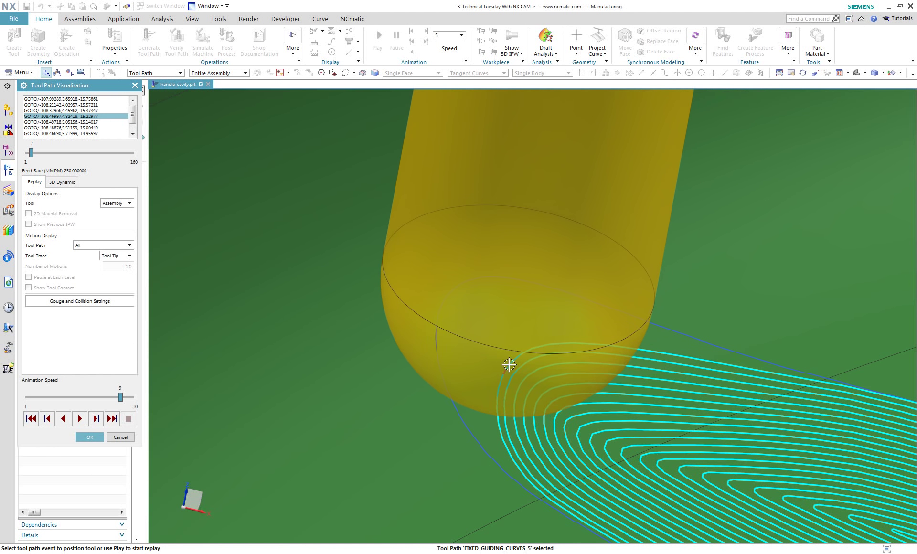
drag(509, 364, 542, 326)
scroll(508, 356, down, 3)
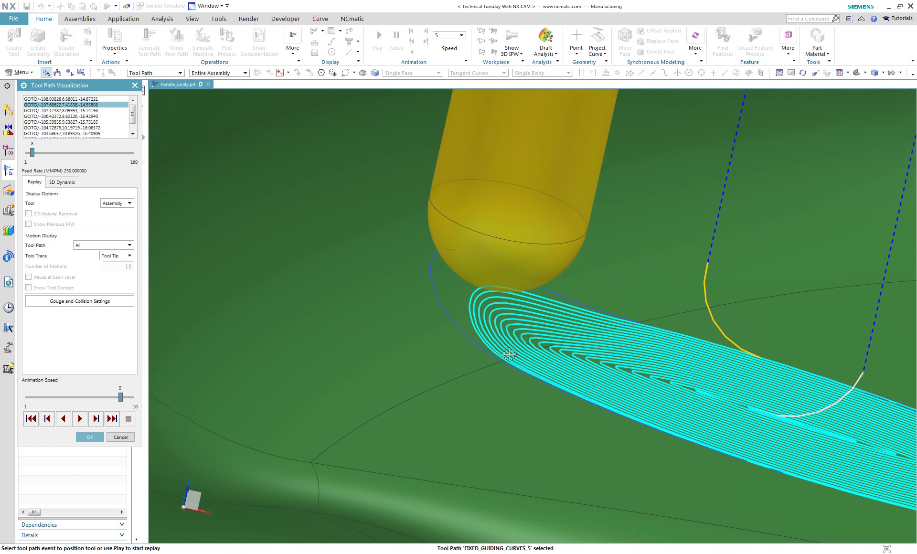
middle_drag(509, 355, 591, 296)
scroll(591, 297, up, 3)
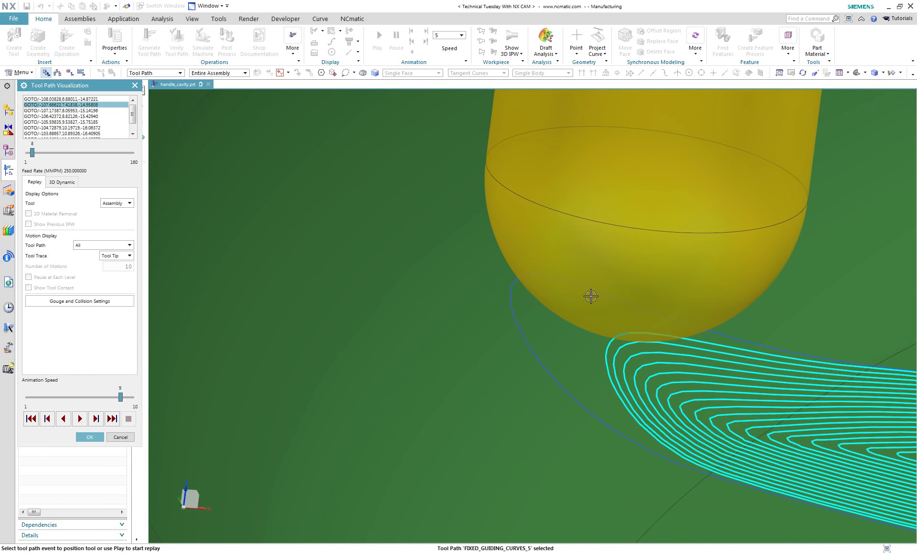
scroll(579, 293, down, 5)
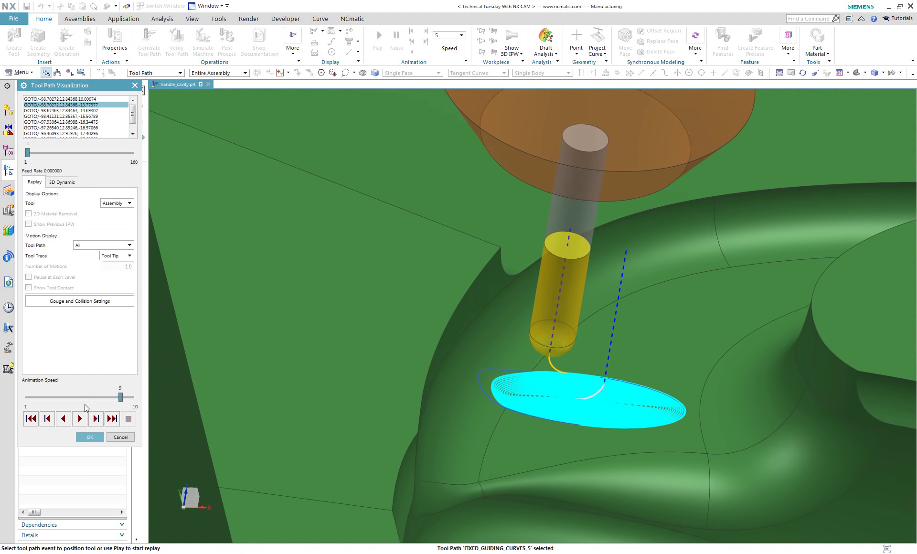
Replay the helical tool path motion, close the visualization and accept the operation.
click(83, 419)
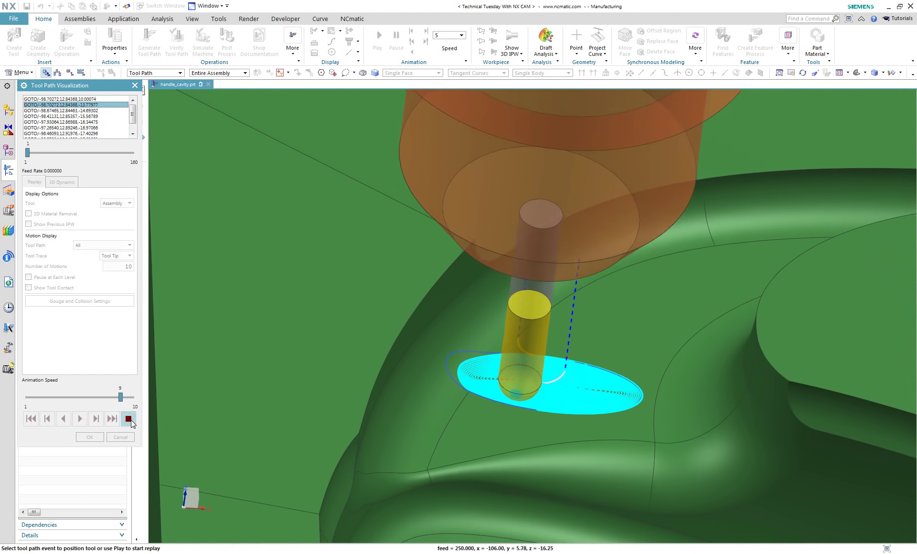
click(115, 436)
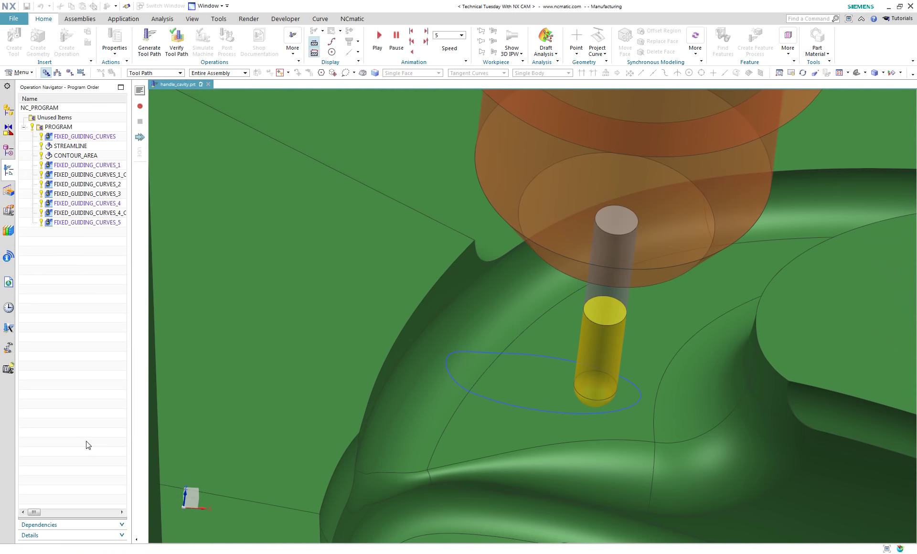
click(253, 297)
Create a new sketch on the inferred default plane at the work coordinate origin of the cavity block.
scroll(345, 338, down, 6)
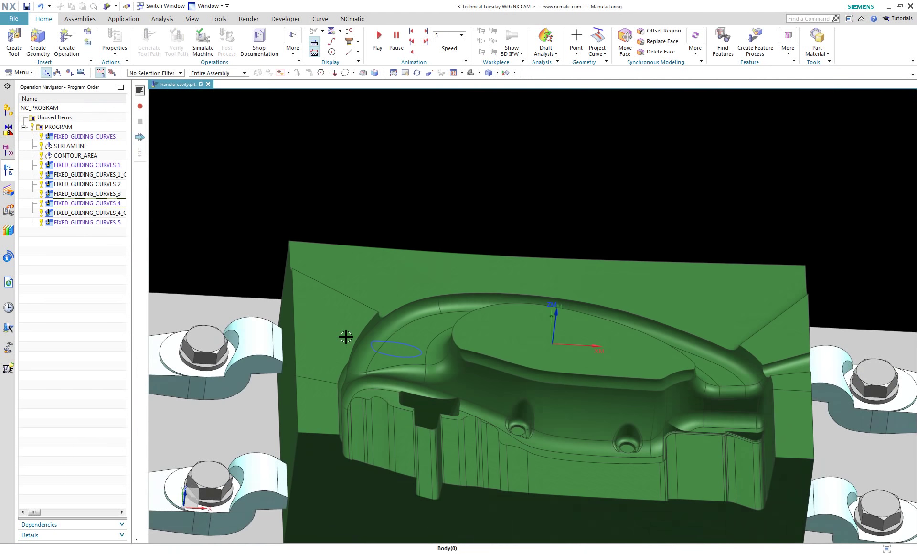
middle_drag(698, 335, 629, 364)
scroll(629, 365, up, 3)
scroll(629, 364, down, 2)
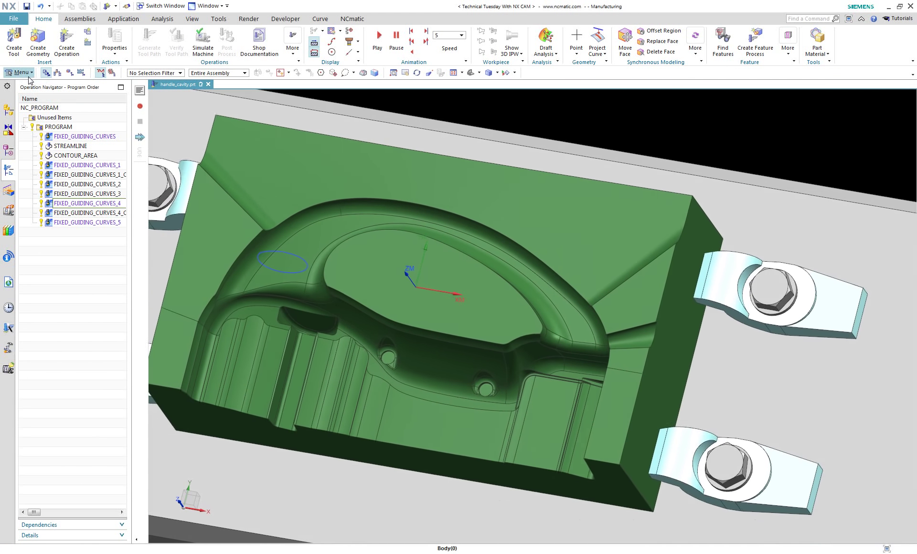
click(22, 73)
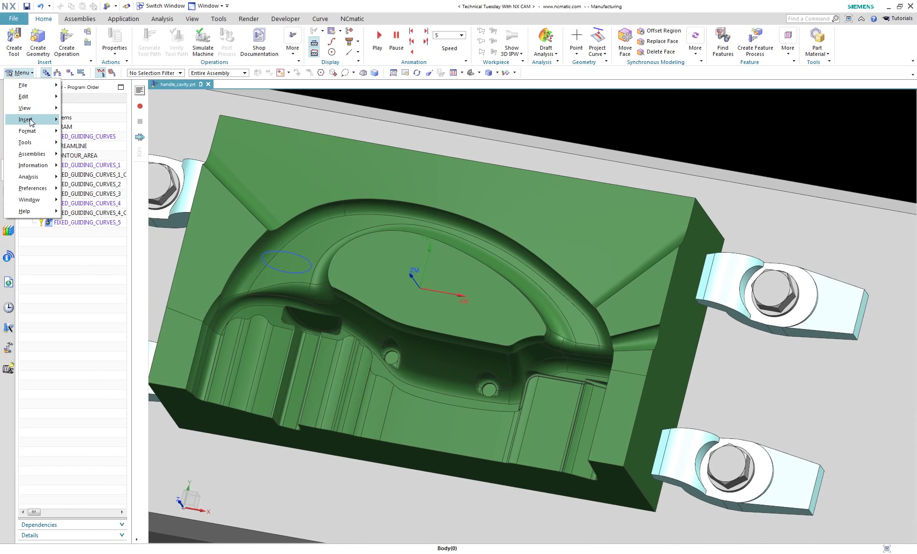
mouse_move(30, 122)
click(78, 121)
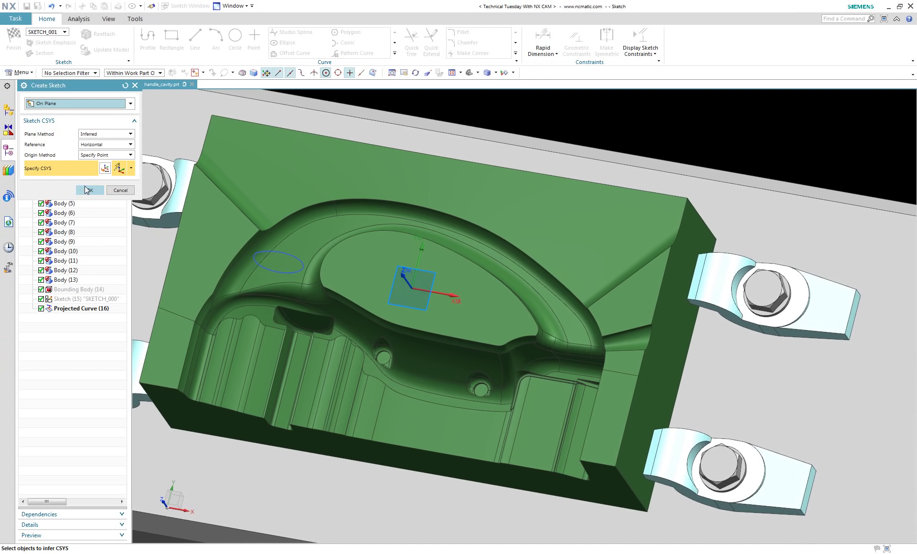
click(87, 190)
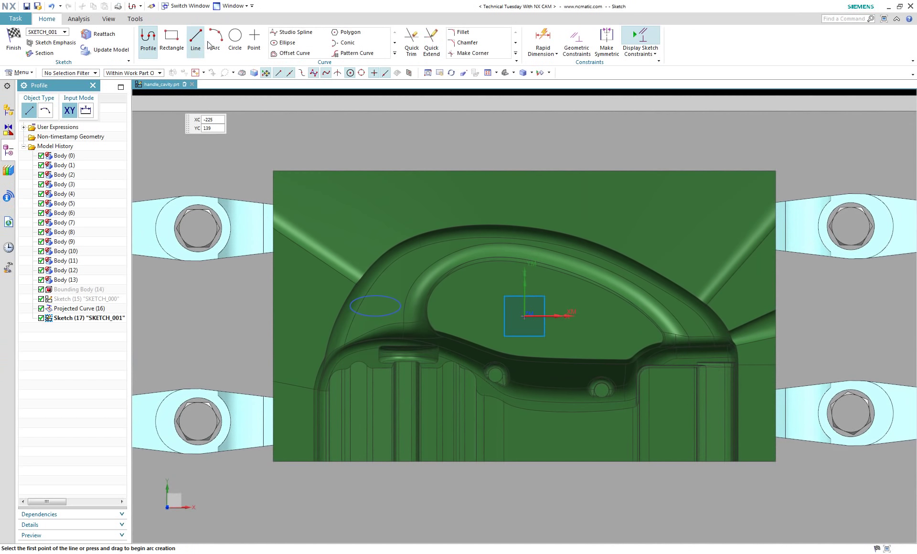
Sketch a line about 22 mm long across the cavity's right-hand rim, starting about X 83, Y 4 mm from the origin, and finish the sketch.
click(216, 44)
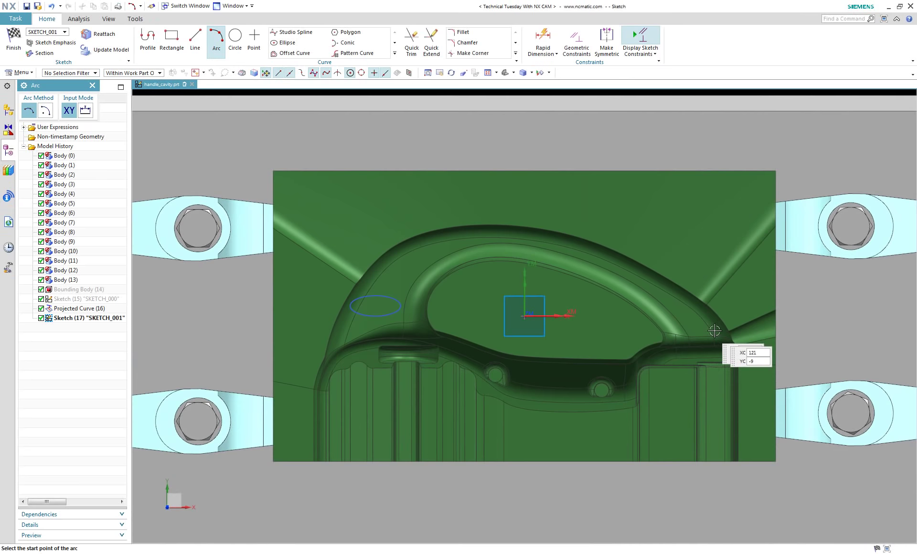
scroll(698, 320, up, 3)
key(l)
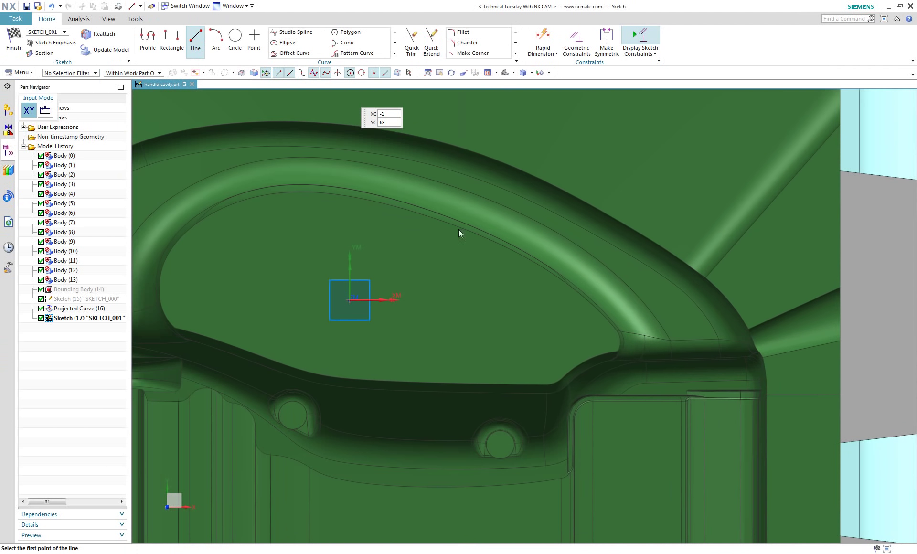
click(605, 289)
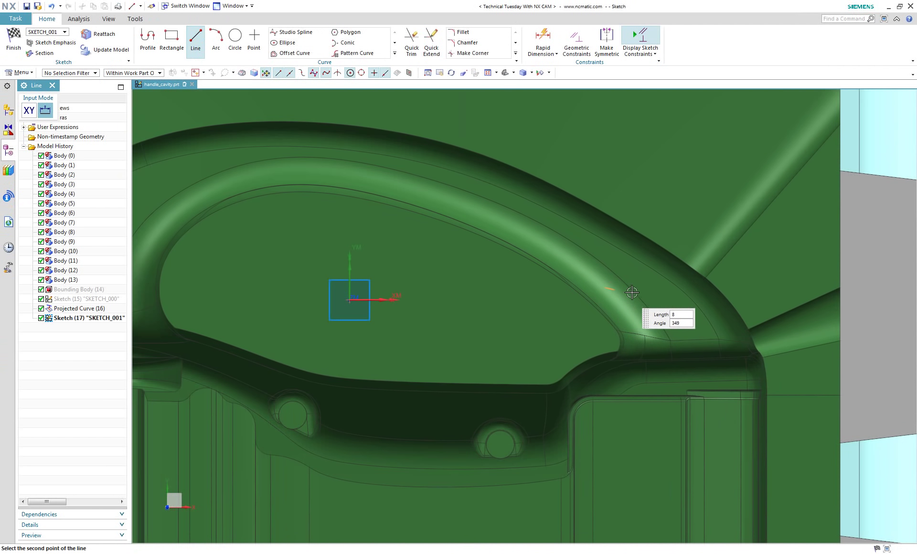
click(671, 295)
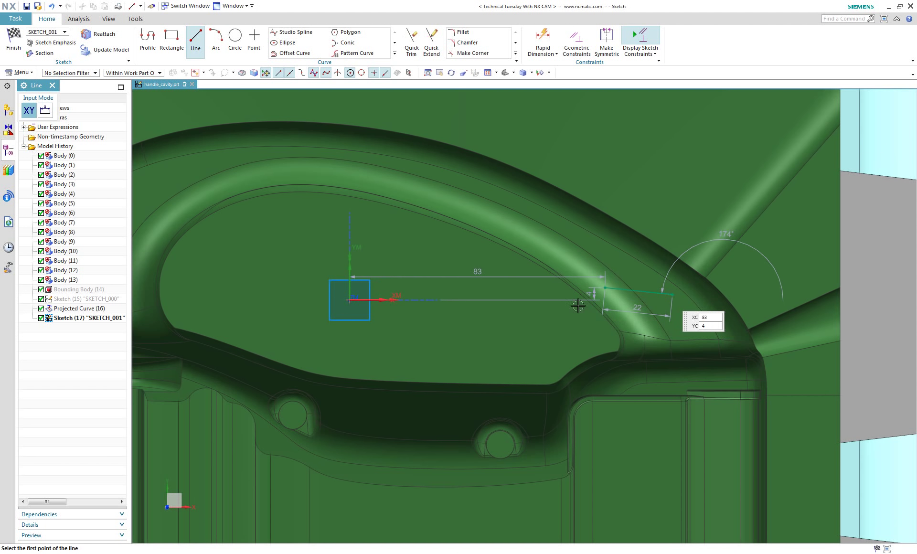
click(14, 38)
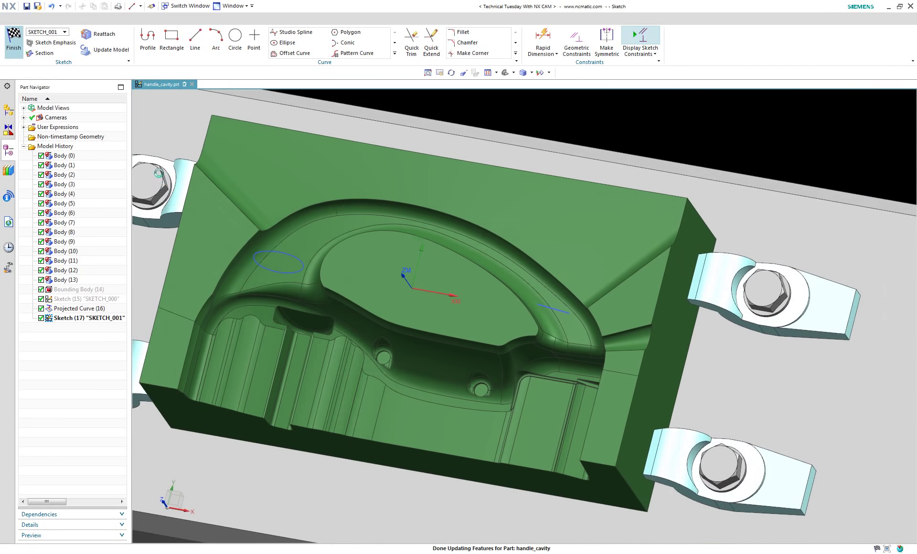
Project the sketched line along the -ZC vector onto all faces of the cavity block.
click(600, 58)
click(619, 77)
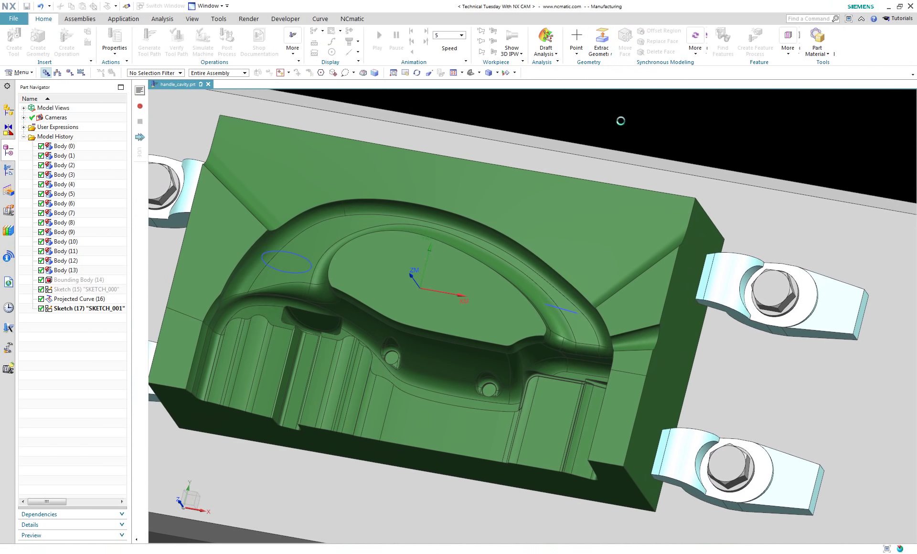
scroll(565, 255, up, 3)
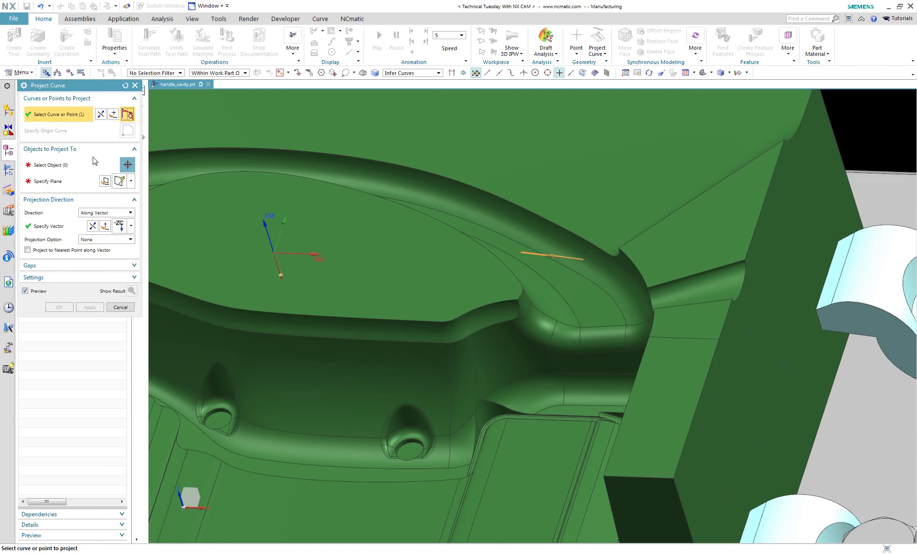
click(40, 164)
key(ctrl+a)
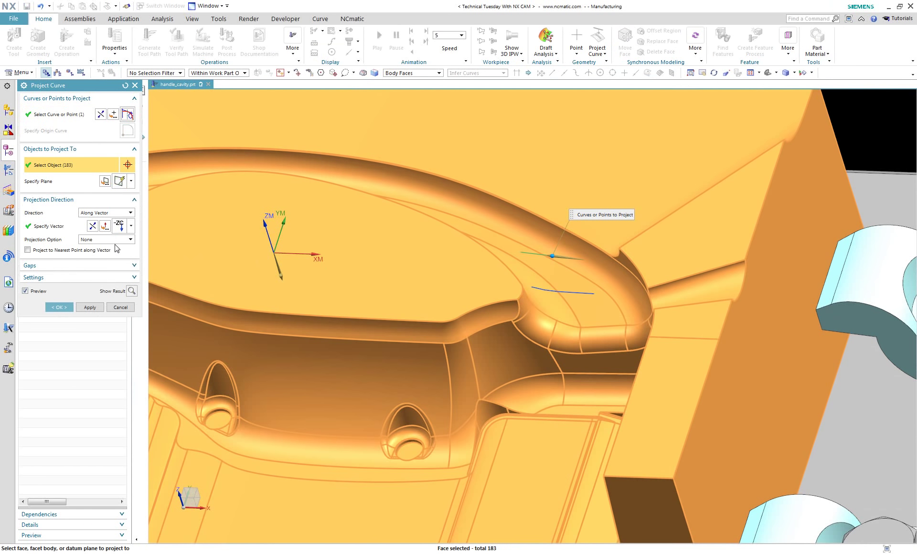
click(60, 307)
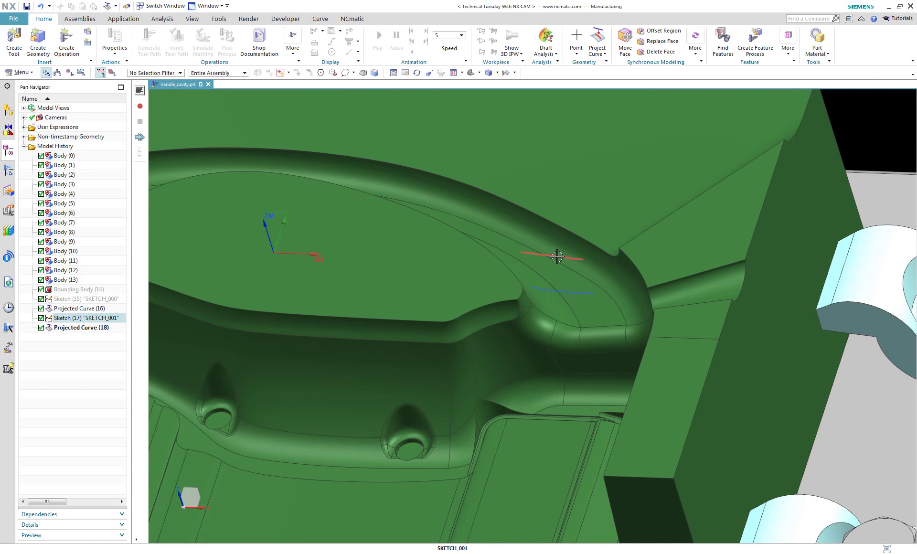
Create a mill_contour fixed guiding curves operation in PROGRAM with the UGT0203_004_COPY tool, WORKPIECE geometry and MILL_FINISH method.
middle_drag(560, 326, 494, 286)
scroll(489, 472, up, 3)
right_click(519, 467)
click(9, 170)
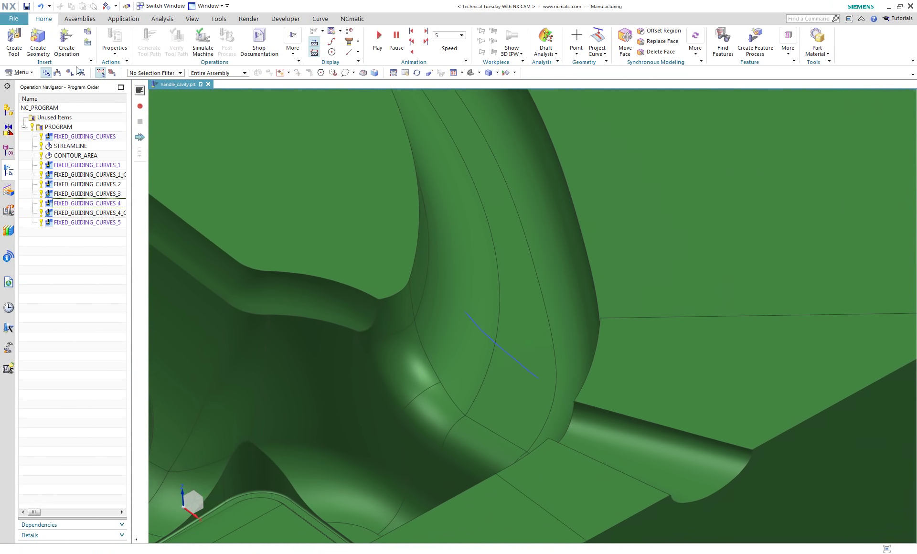
click(72, 44)
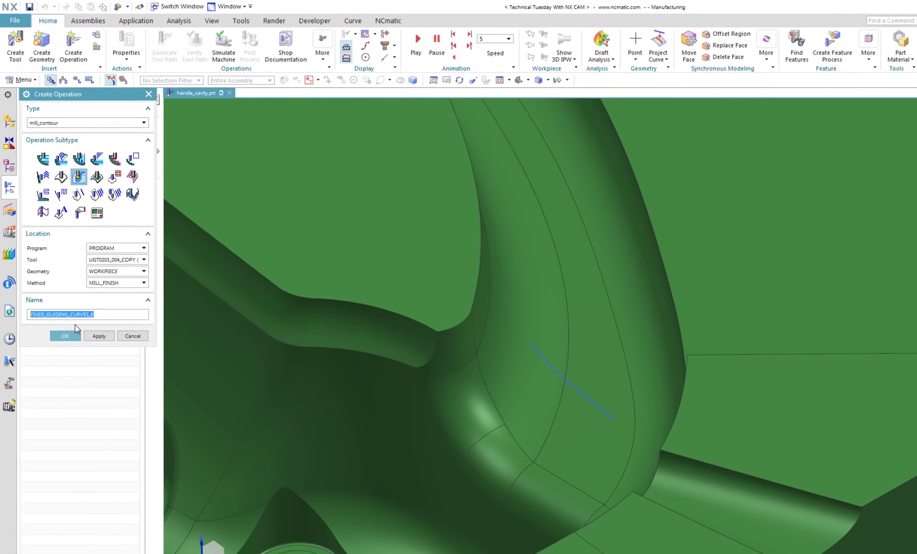
click(66, 339)
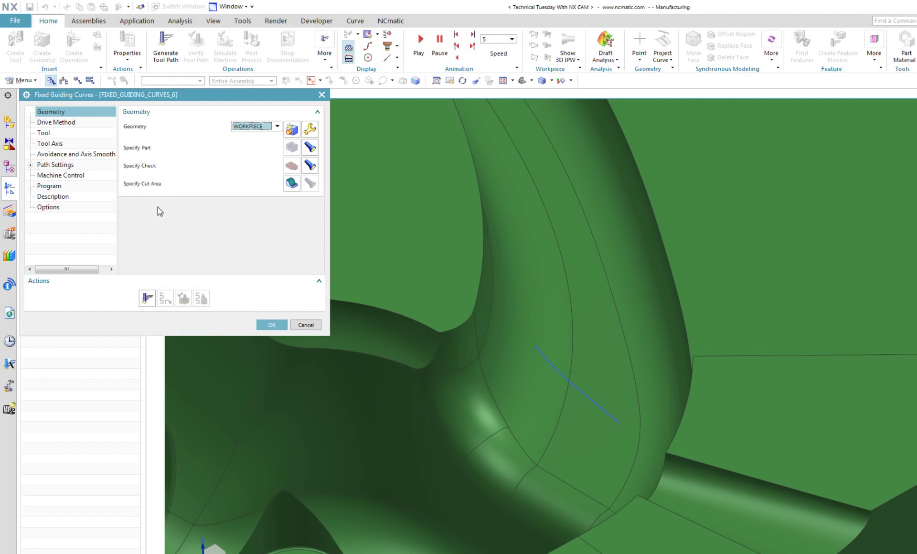
Specify the two rim faces crossed by the projected line as the operation's cut area.
click(291, 182)
click(579, 400)
click(606, 405)
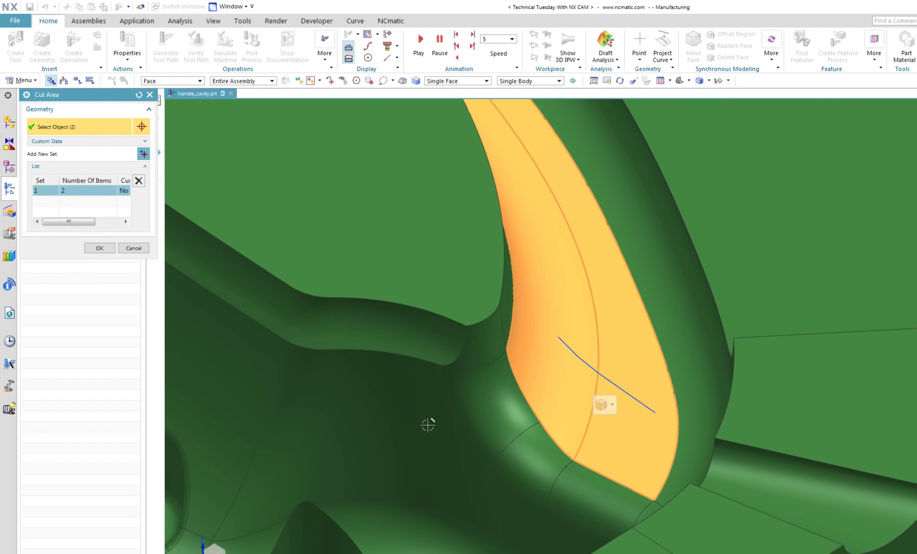
click(99, 248)
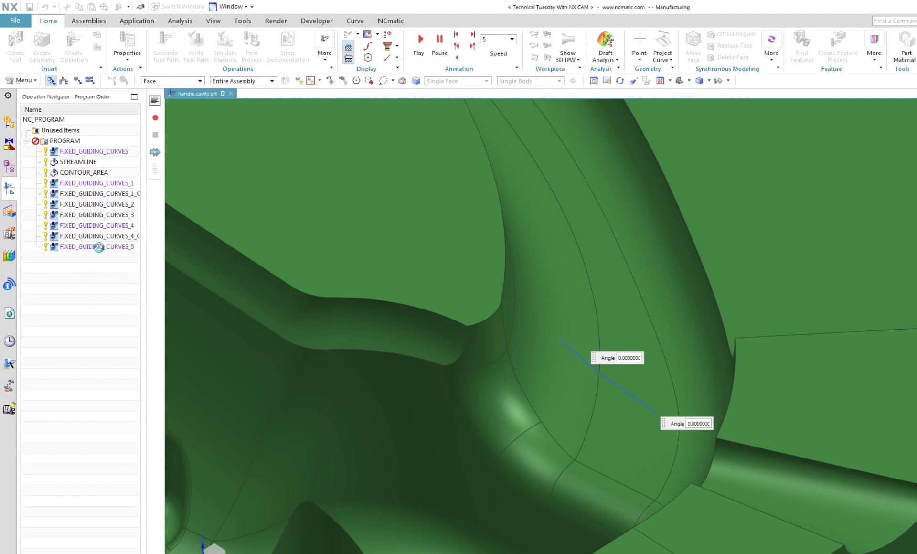
Configure the guiding curves drive as Racetrack around Guide on the projected line, with Helical pattern, 0.2 mm distance and 10 stepovers.
click(55, 123)
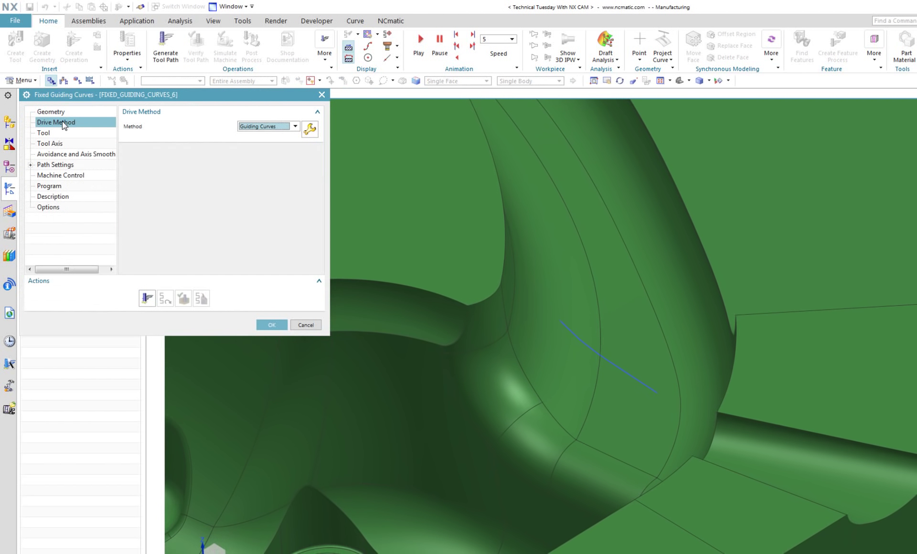
click(310, 129)
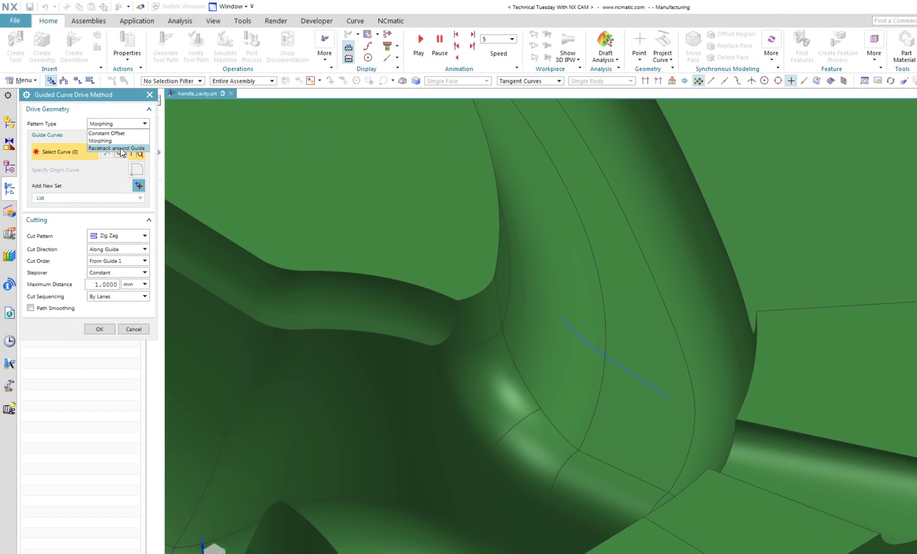
click(132, 148)
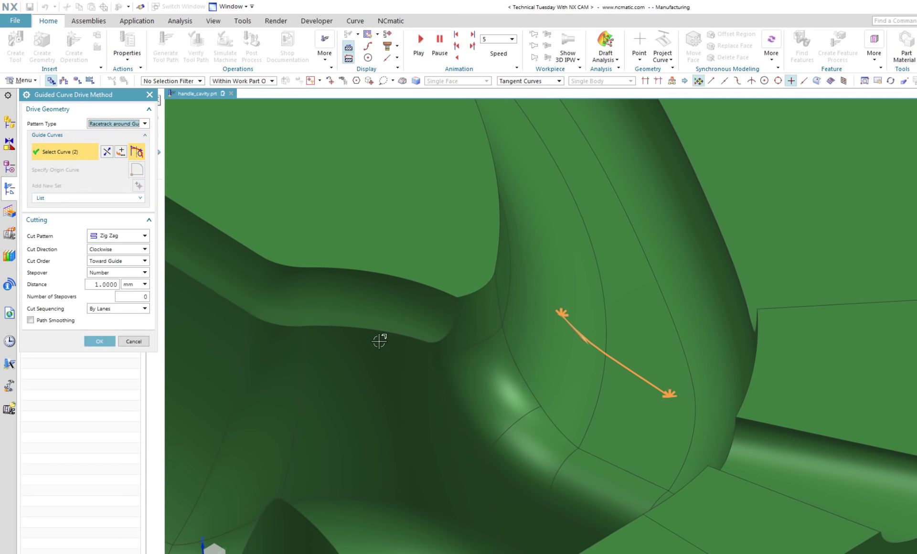
click(128, 237)
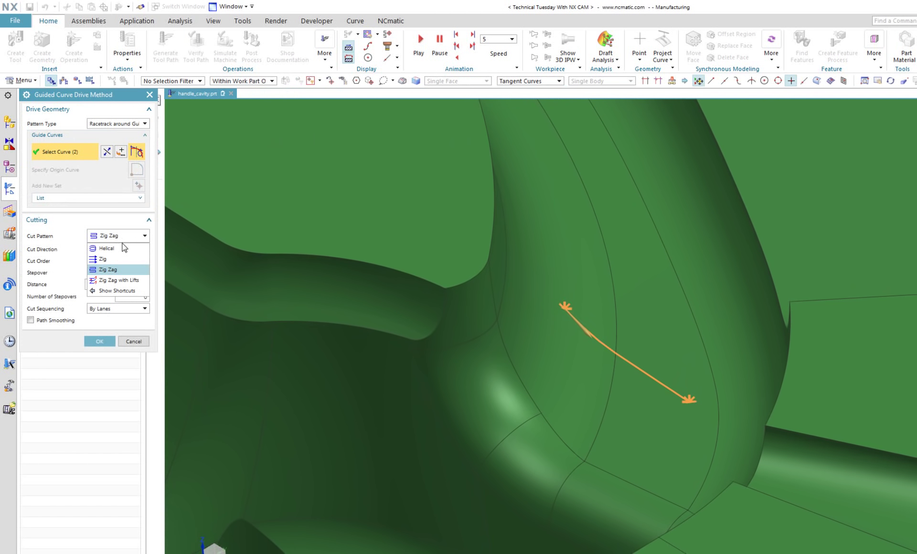
click(107, 248)
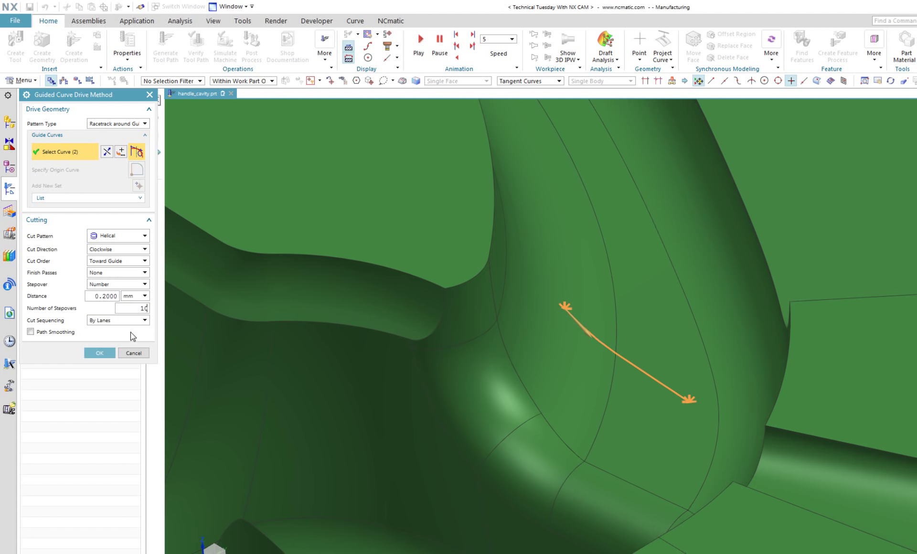
click(95, 354)
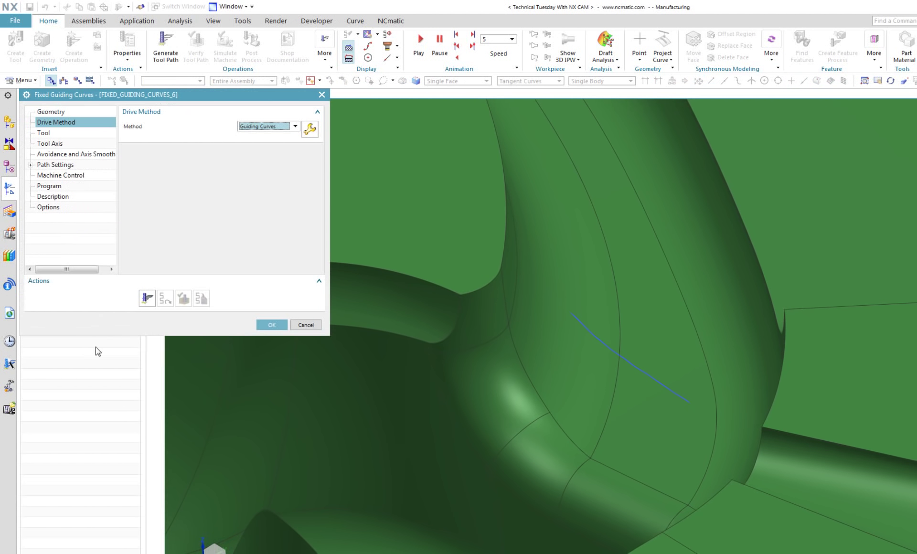
Generate the racetrack tool path and examine its helical passes around the projected line.
click(151, 304)
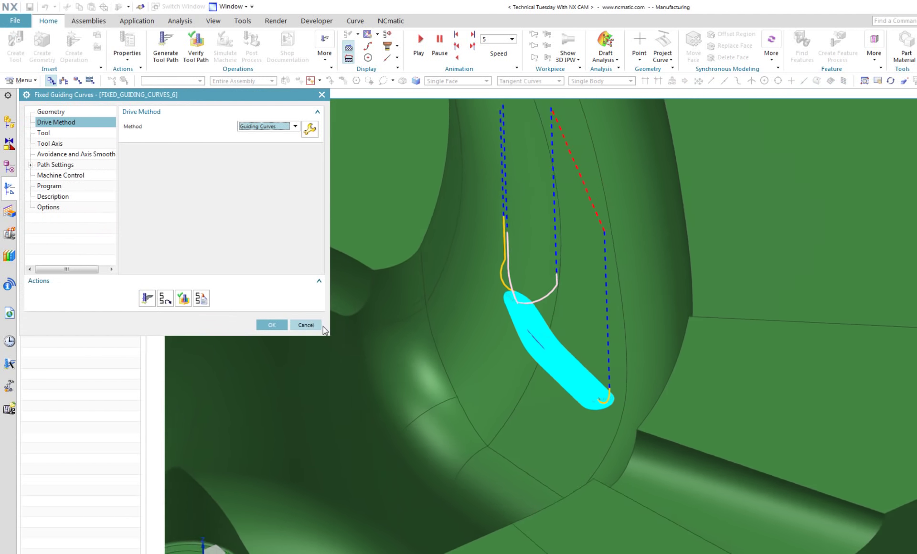
scroll(573, 374, up, 3)
mouse_move(551, 387)
middle_down()
mouse_move(548, 401)
mouse_move(527, 400)
mouse_move(528, 389)
mouse_move(549, 392)
mouse_move(563, 419)
mouse_move(556, 437)
mouse_move(641, 405)
mouse_move(674, 432)
mouse_move(715, 420)
mouse_move(669, 393)
mouse_move(650, 363)
mouse_move(541, 310)
mouse_move(555, 367)
mouse_move(530, 381)
mouse_move(525, 401)
mouse_move(558, 401)
mouse_move(537, 366)
middle_up()
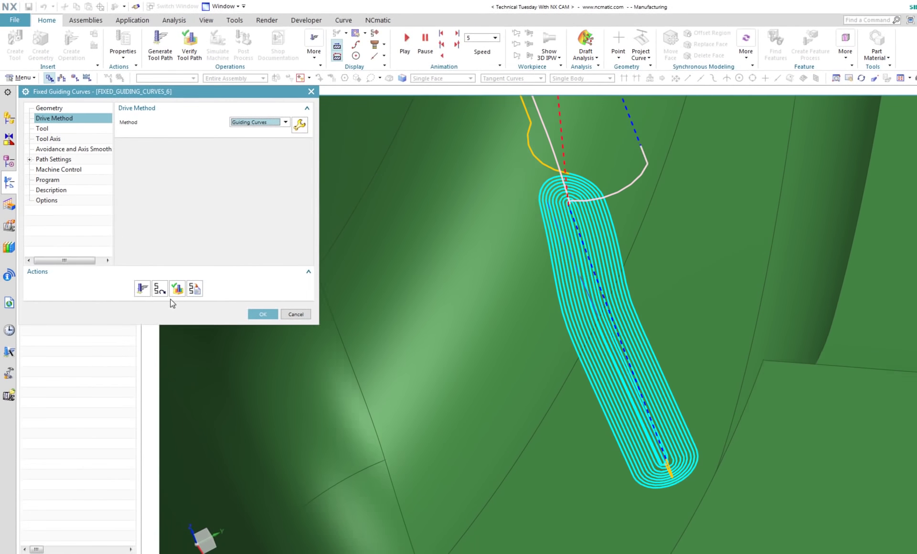
Replay the racetrack tool path with the tool assembly at animation speed 8 and accept the operation.
click(177, 288)
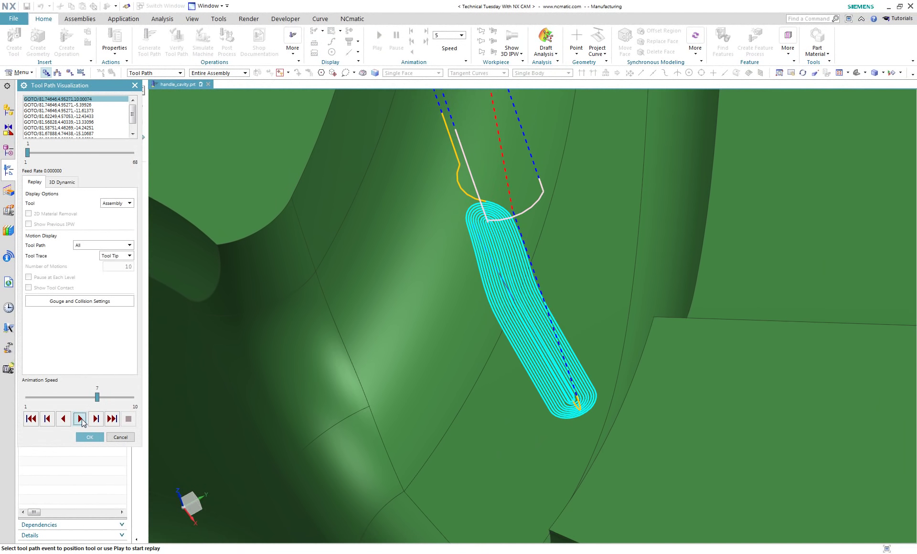
click(80, 419)
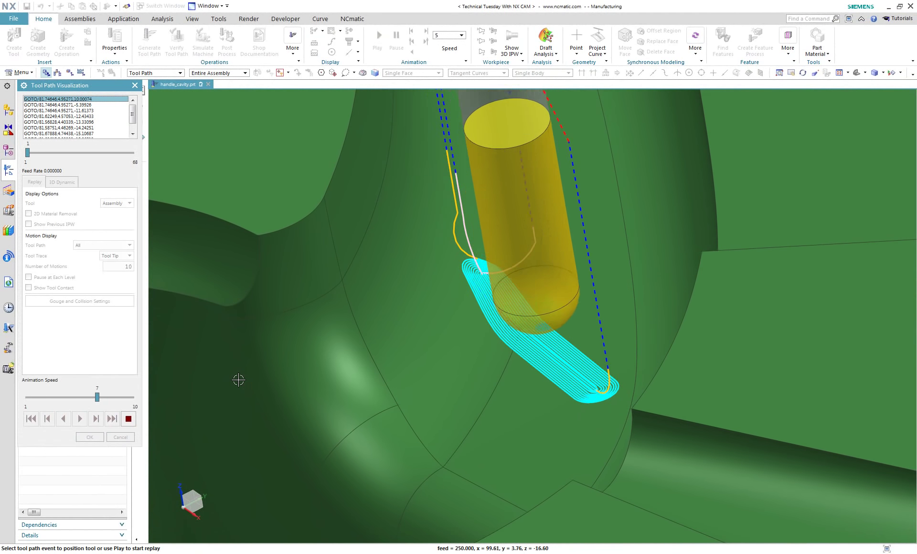
click(122, 395)
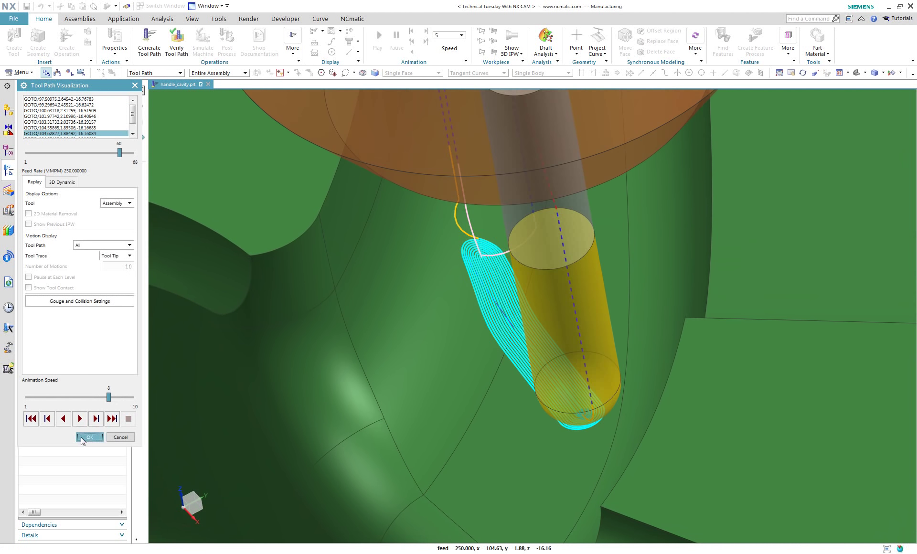
click(88, 437)
click(244, 293)
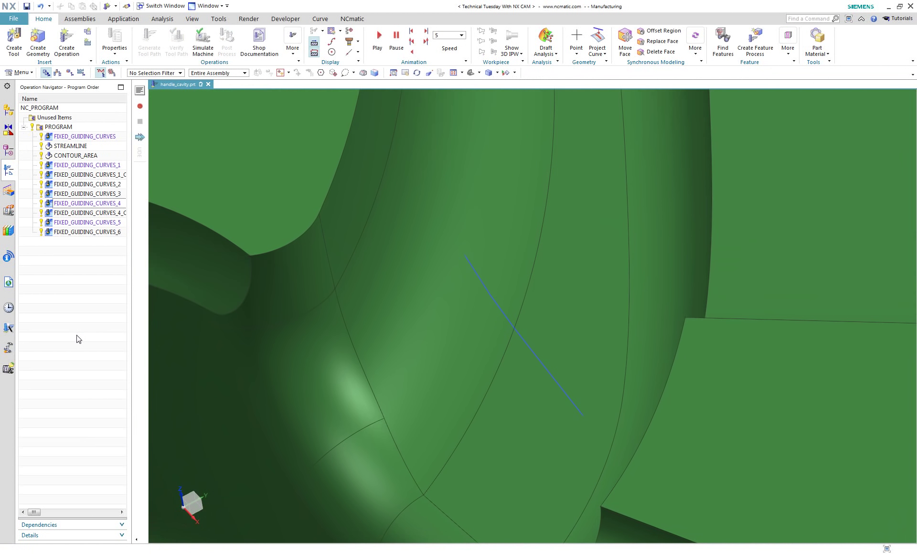
scroll(700, 350, down, 6)
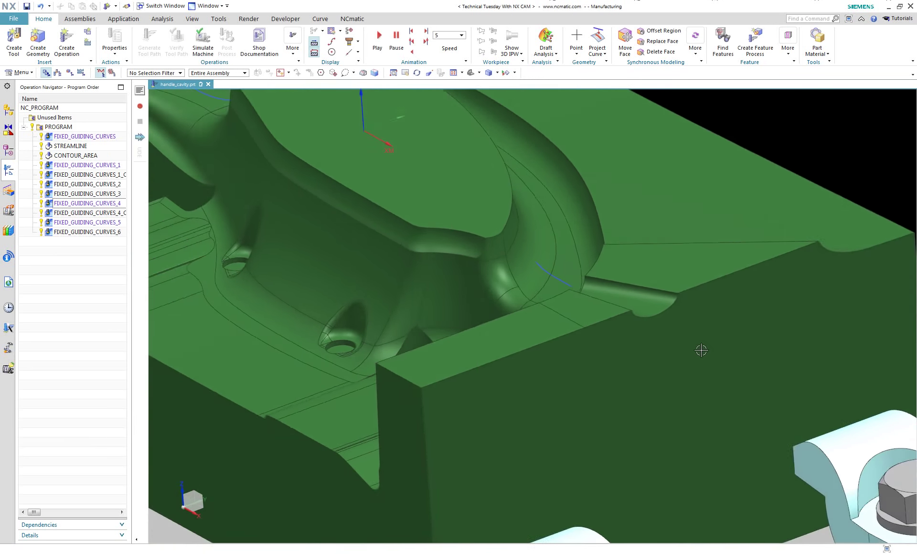
middle_drag(701, 350, 858, 175)
middle_drag(773, 158, 745, 165)
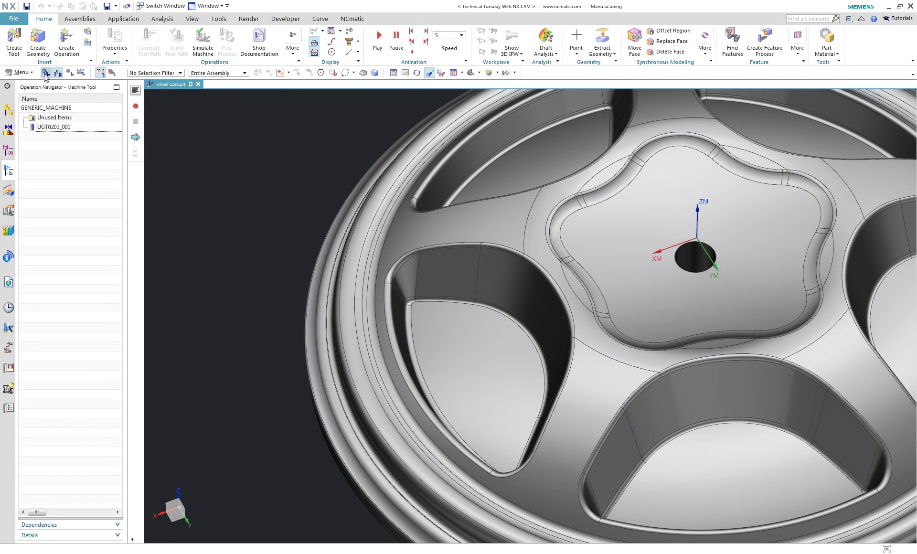
Create a fixed guiding curves operation for the wheel core with the UGT0203_001 ball end tool, WORKPIECE geometry and MILL_FINISH method.
click(63, 48)
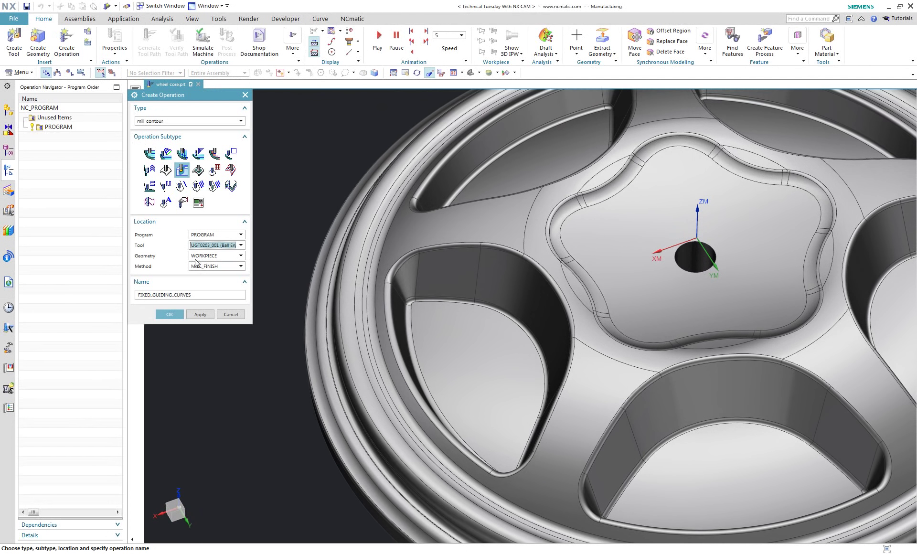
click(168, 315)
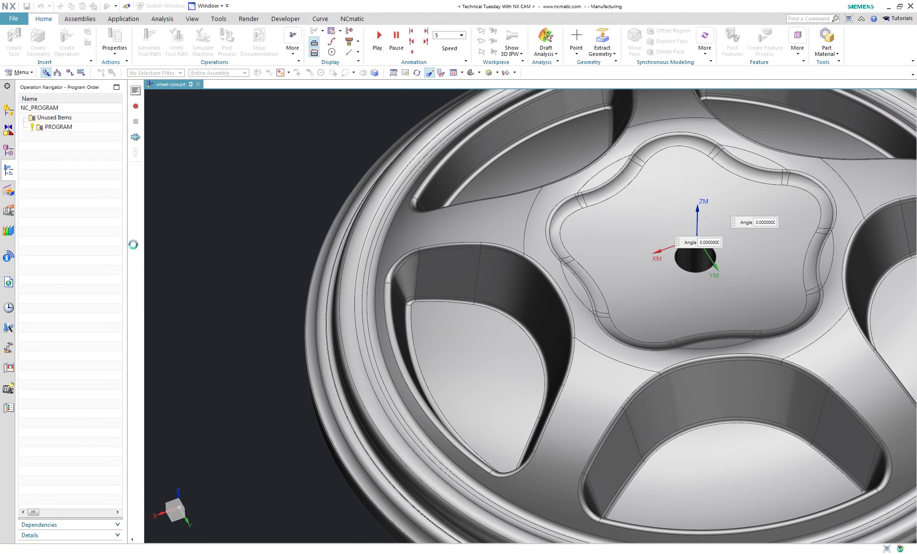
key(Home)
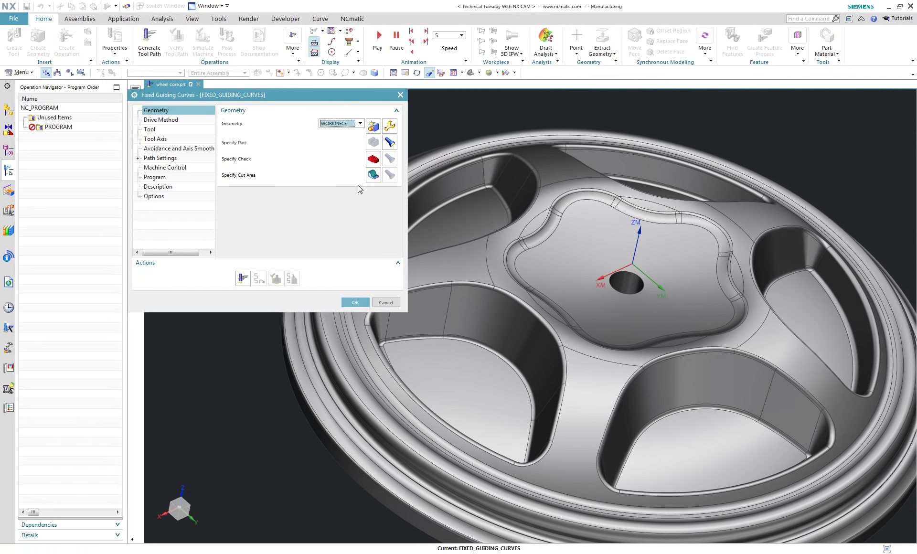
Start the cut area by selecting one spoke pocket's curved inner wall and the adjoining blend face on its upper edge.
click(374, 175)
scroll(374, 180, up, 5)
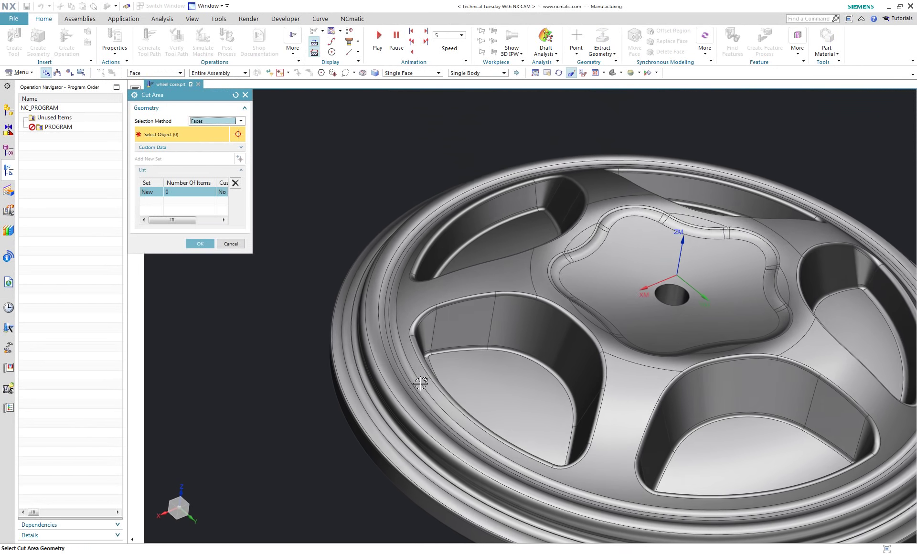
scroll(525, 330, up, 2)
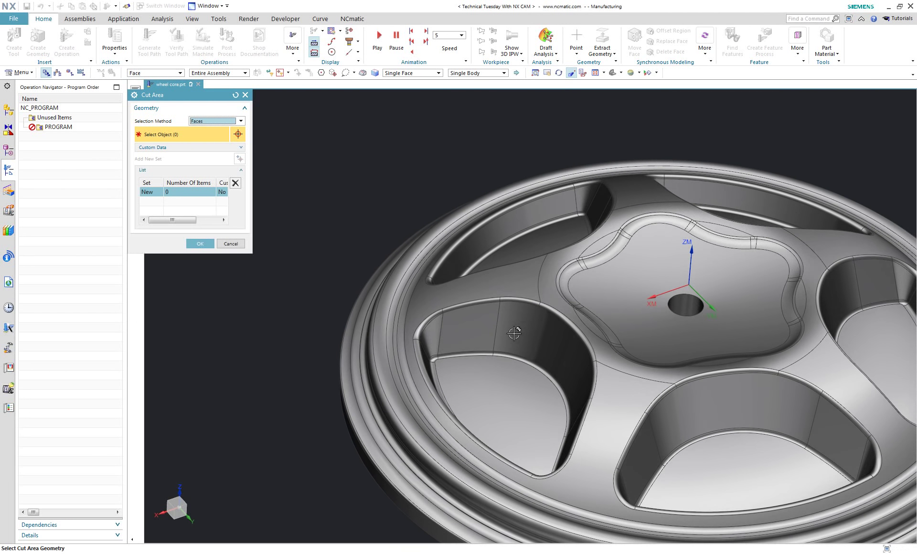
click(520, 326)
scroll(516, 305, up, 5)
scroll(514, 299, up, 2)
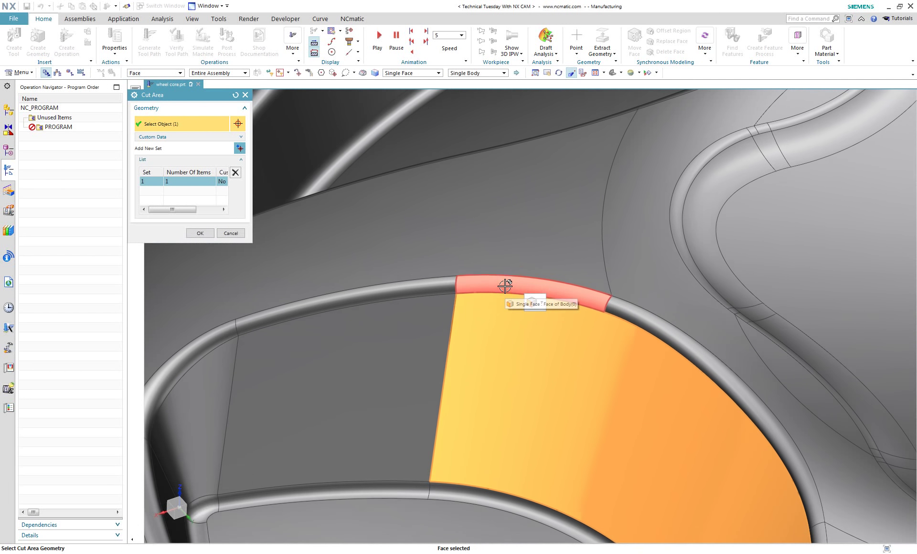
click(492, 294)
scroll(494, 304, down, 2)
scroll(498, 308, down, 5)
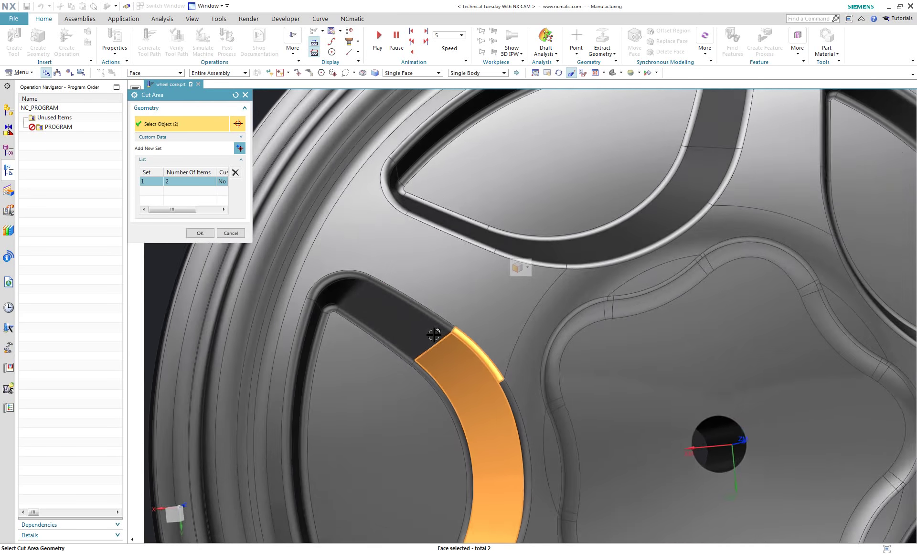
Add all remaining faces of the same spoke pocket with a lasso around it and accept the cut area.
scroll(417, 323, down, 4)
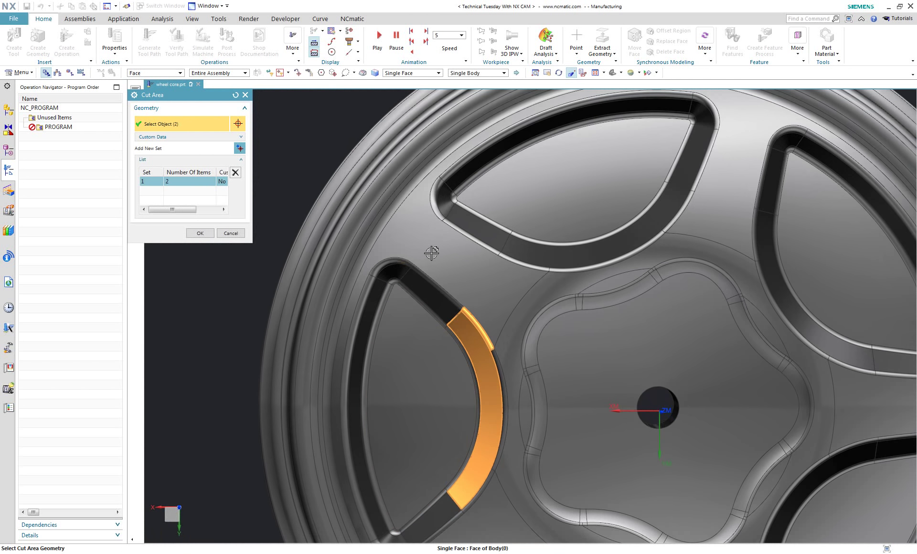
scroll(425, 248, up, 3)
scroll(424, 249, down, 3)
scroll(423, 245, up, 3)
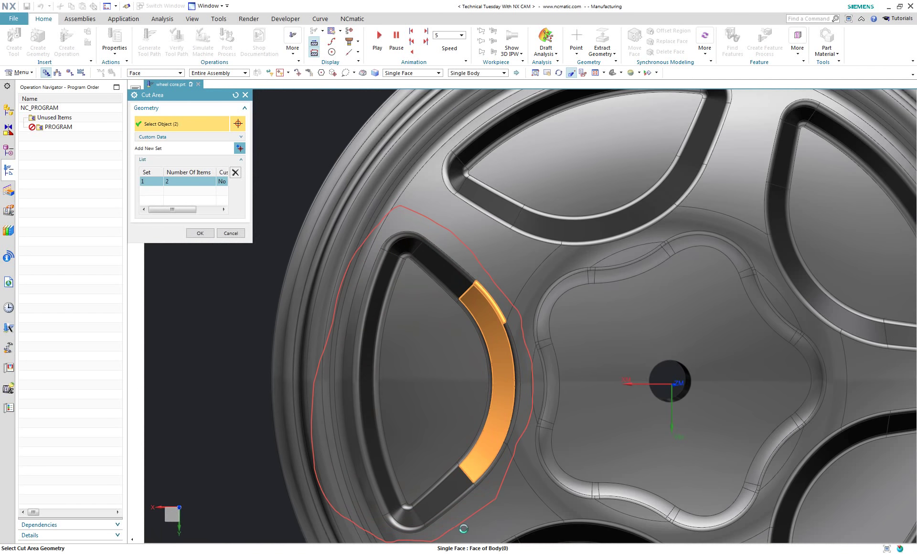
middle_drag(463, 352, 415, 315)
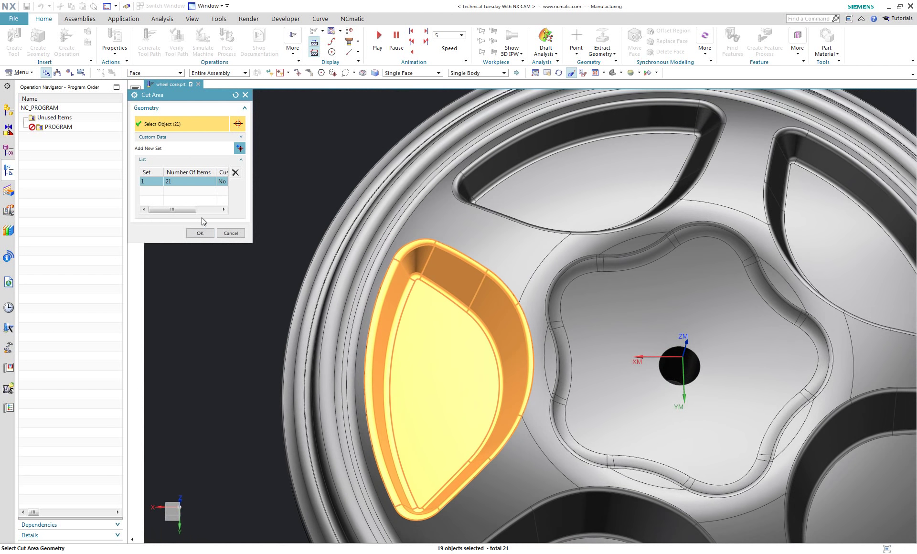
click(204, 235)
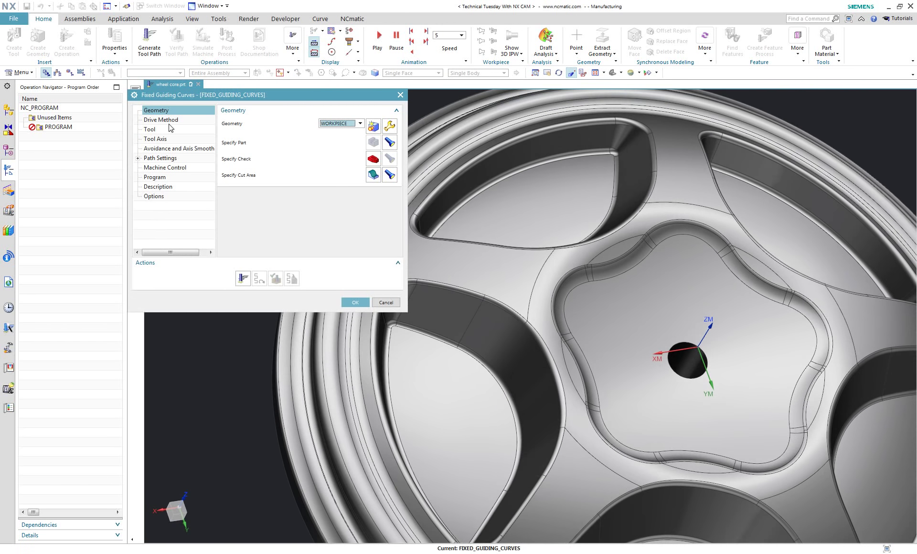
Select the complete closed upper edge loop of the spoke pocket as the guide curve in the guiding curves drive method.
click(161, 119)
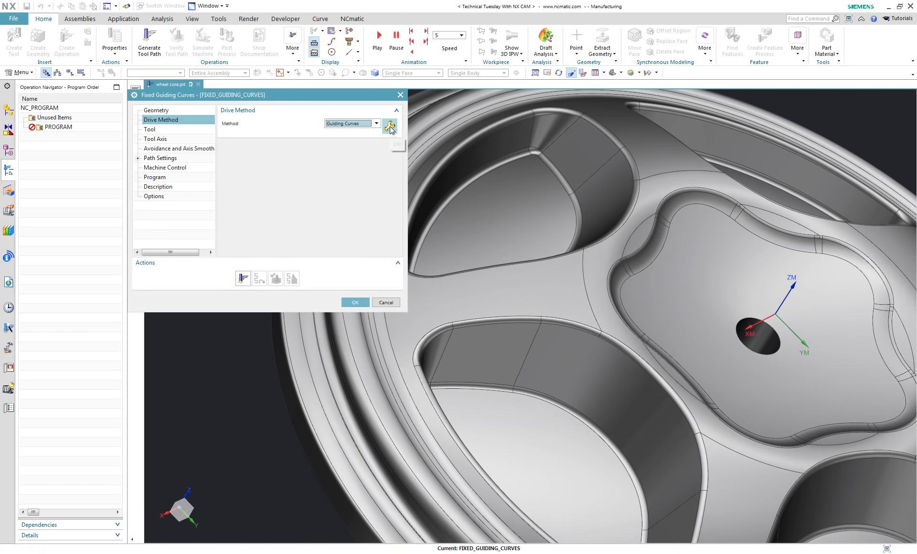
click(390, 126)
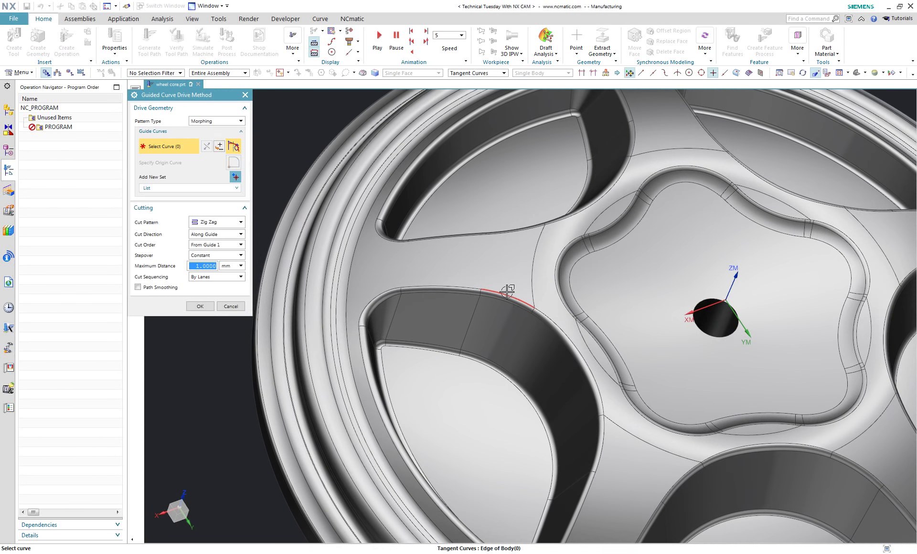
click(518, 296)
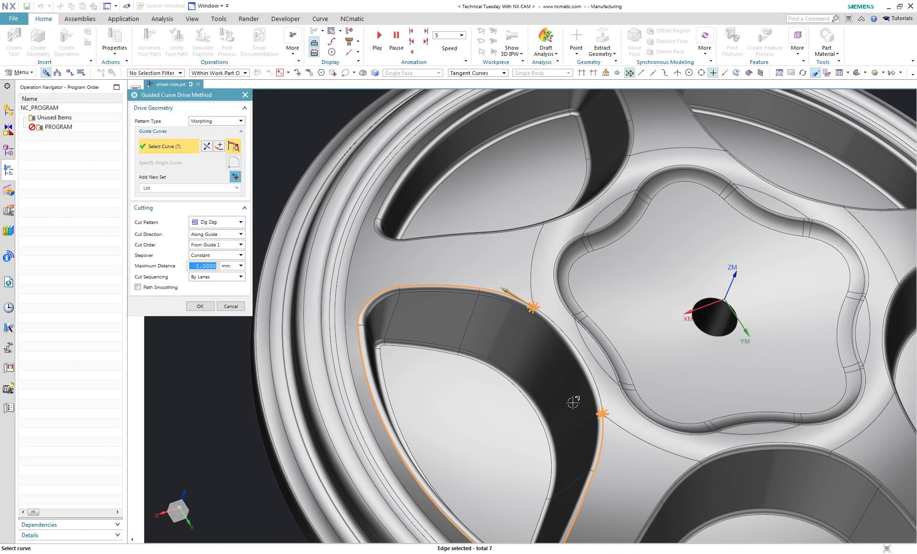
scroll(565, 395, up, 5)
scroll(628, 330, down, 5)
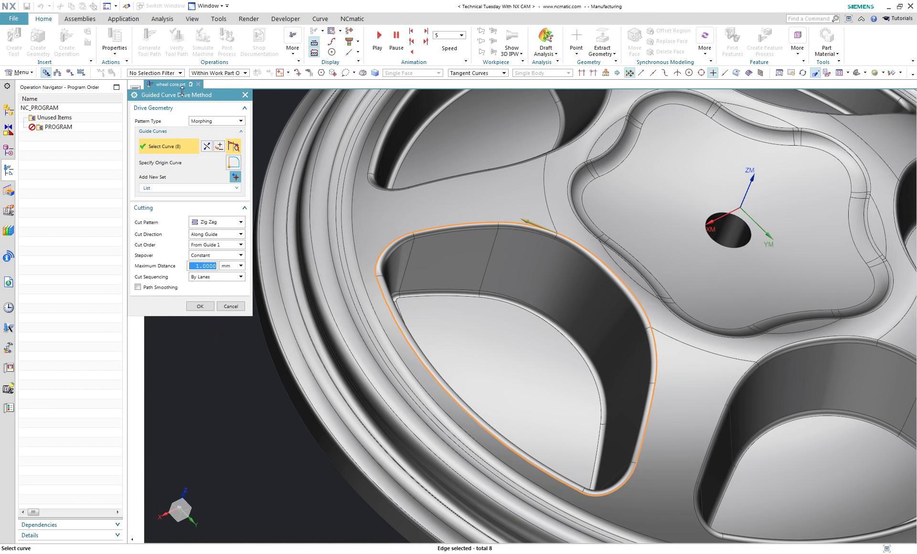
Set the drive pattern to Constant Offset with an Exact stepover and generate the tool path.
click(226, 130)
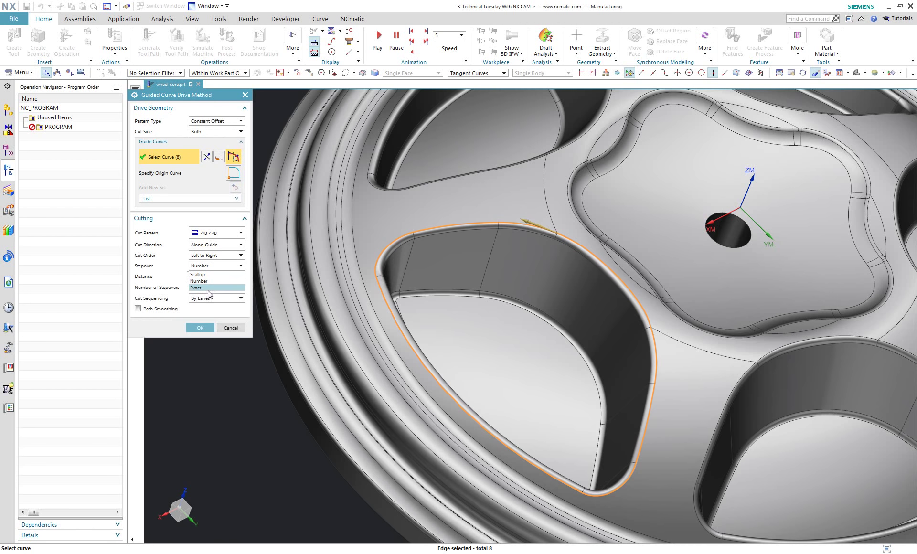
click(208, 288)
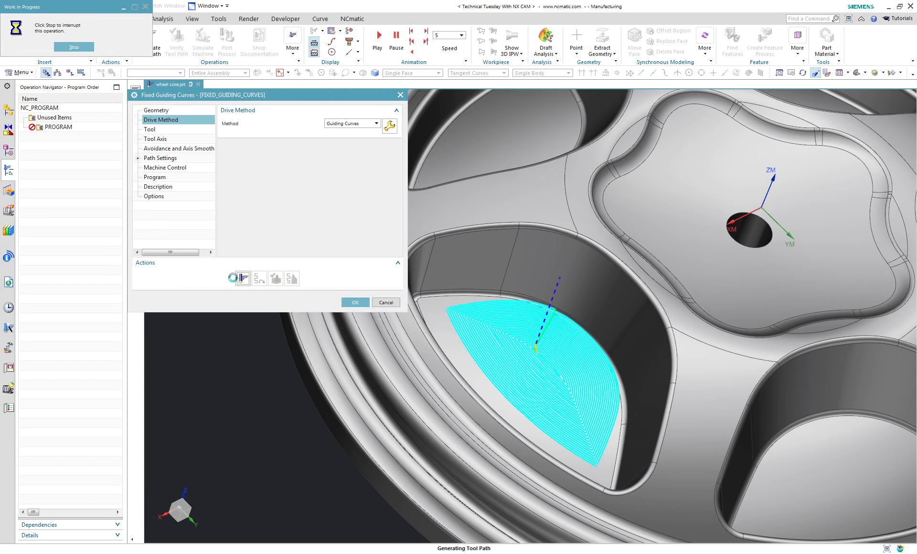
scroll(281, 312, up, 3)
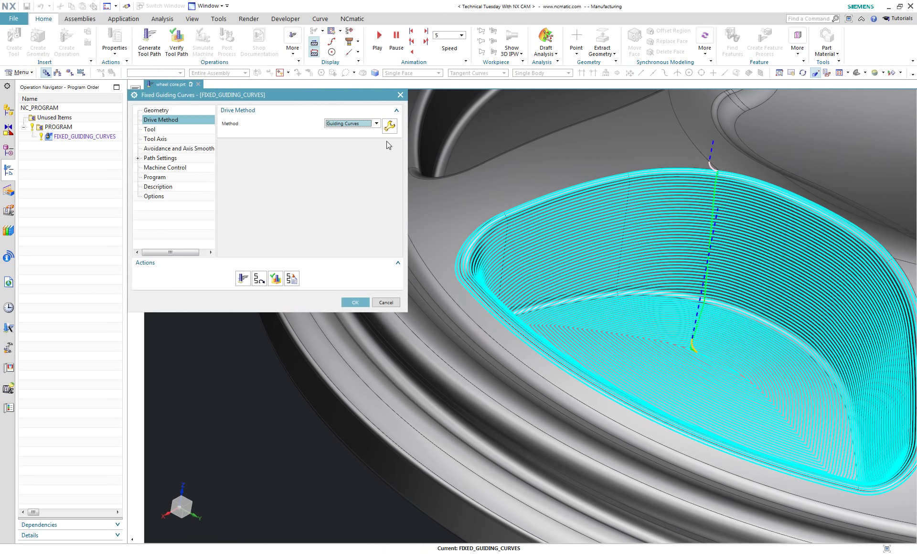
Change the drive method to a Helical cut pattern with Right to Left order and finish passes at Both, and regenerate the tool path.
click(389, 127)
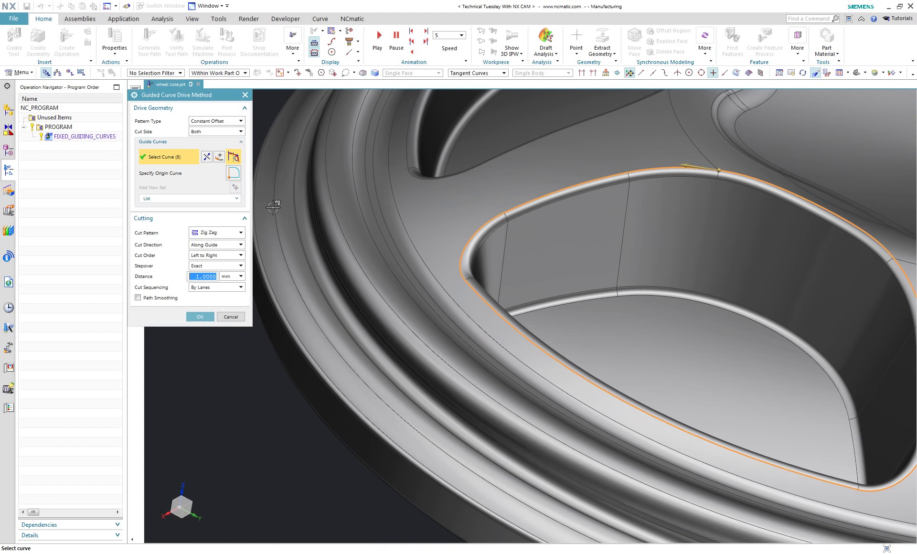
click(231, 257)
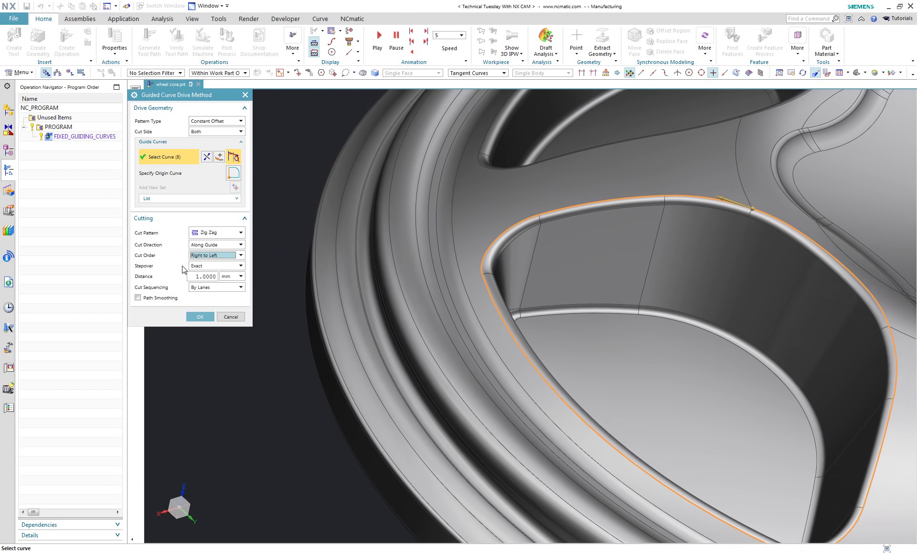
click(231, 234)
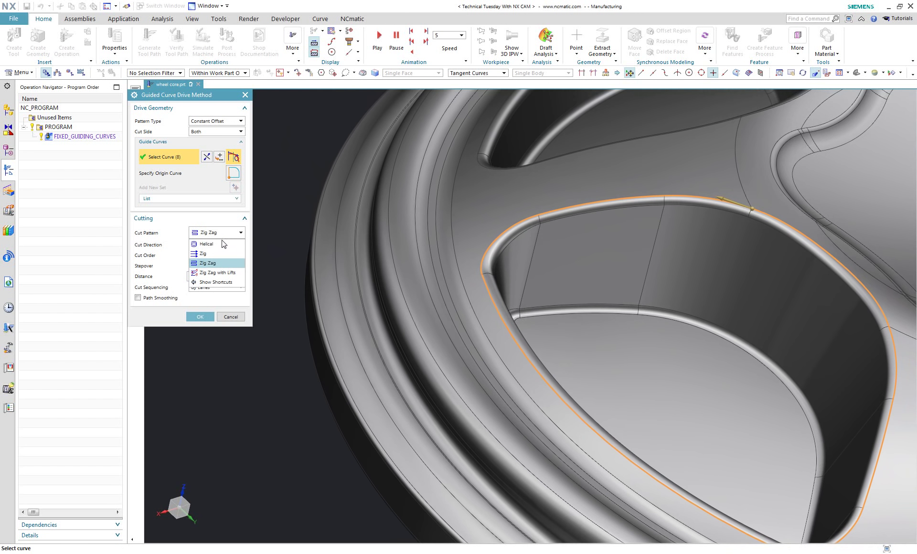
click(222, 244)
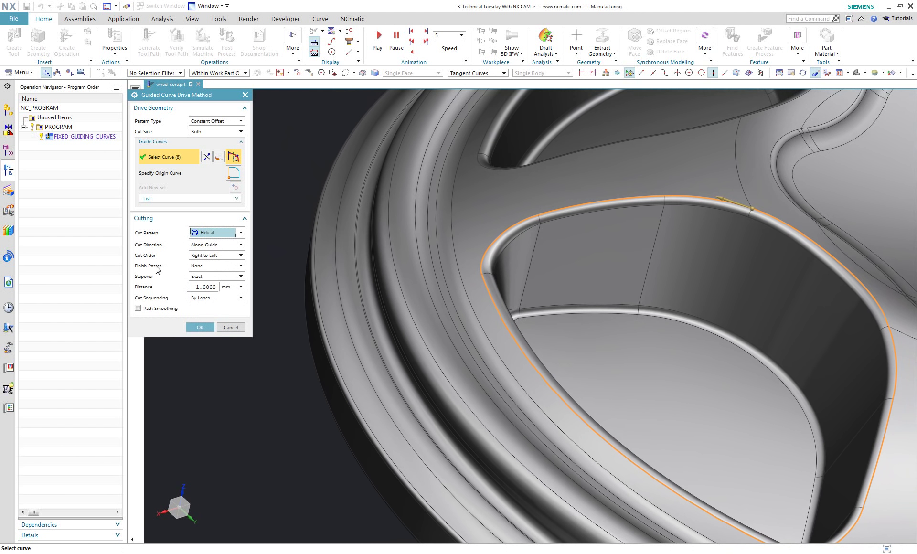
click(207, 266)
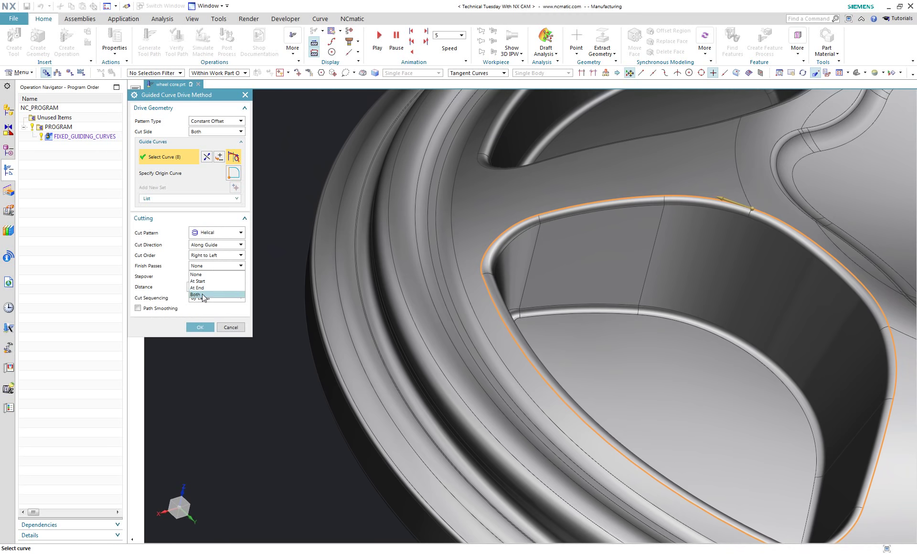
click(199, 328)
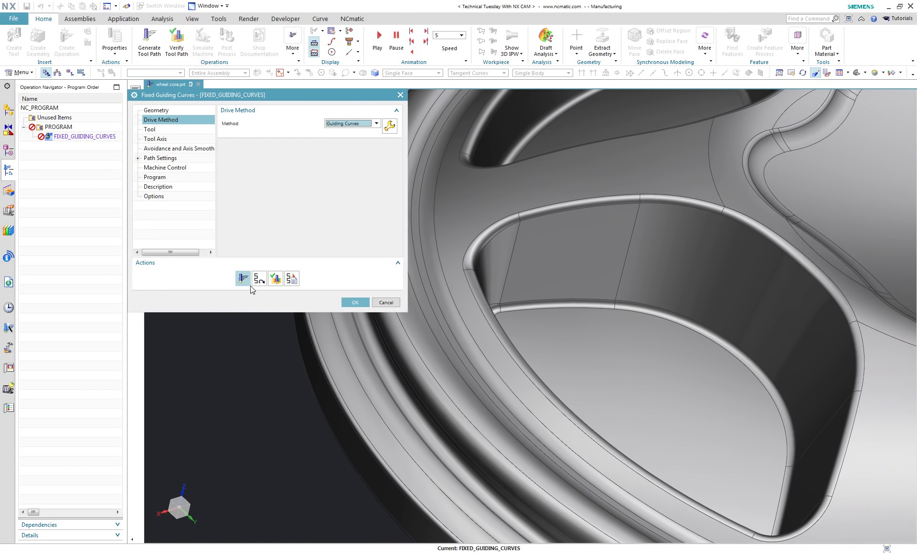
click(244, 277)
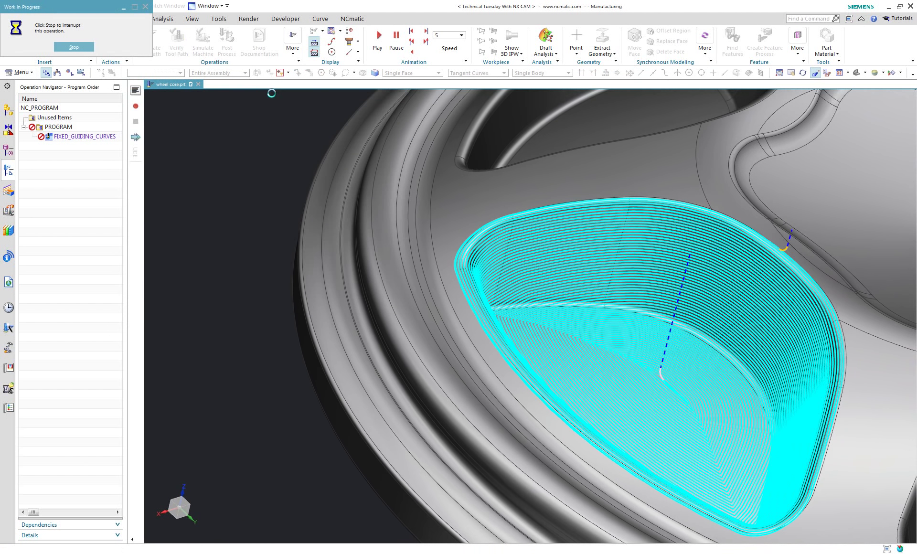
Replay the pocket's helical tool path with the tool assembly, raising the animation speed to 9.
drag(271, 85, 182, 84)
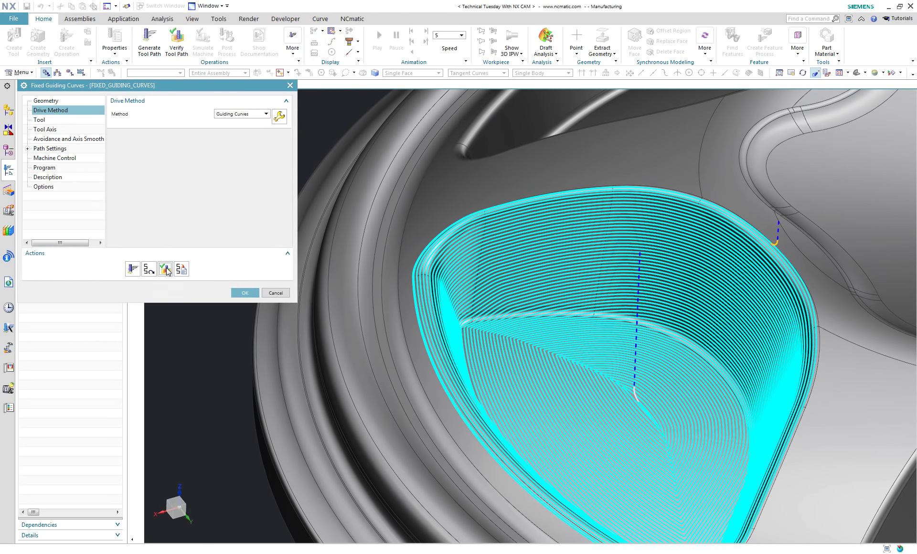
click(166, 269)
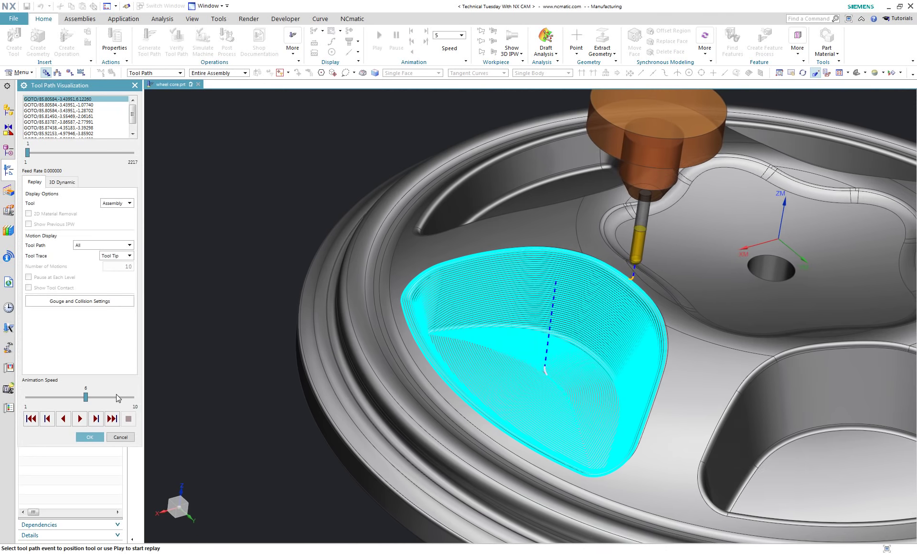
drag(85, 397, 109, 399)
click(80, 419)
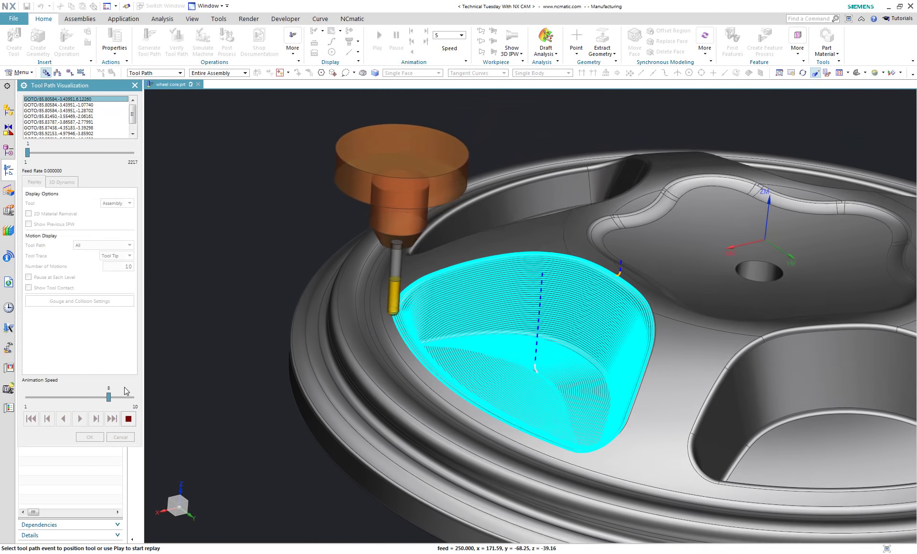
click(125, 396)
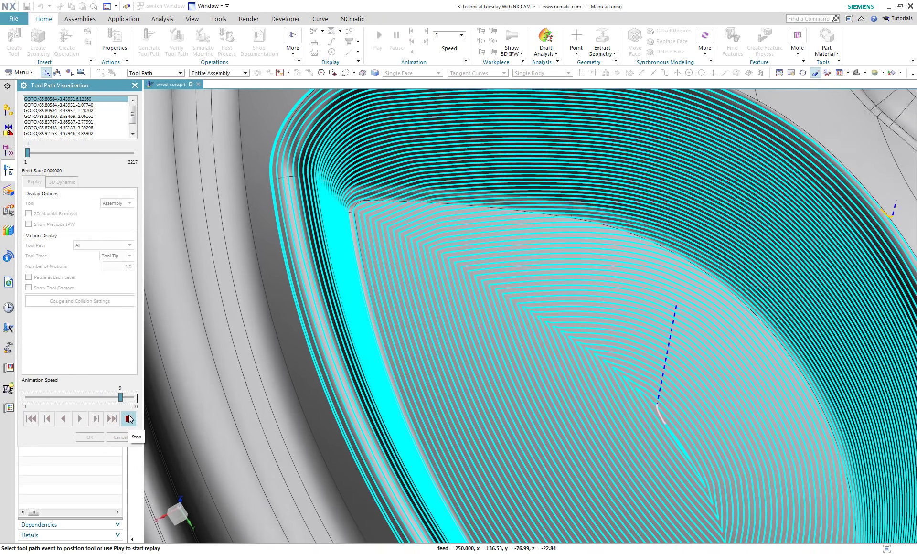
Examine the spacing and corner shape of the helical passes along the pocket's walls, blends and floor.
scroll(651, 329, up, 5)
scroll(640, 286, down, 5)
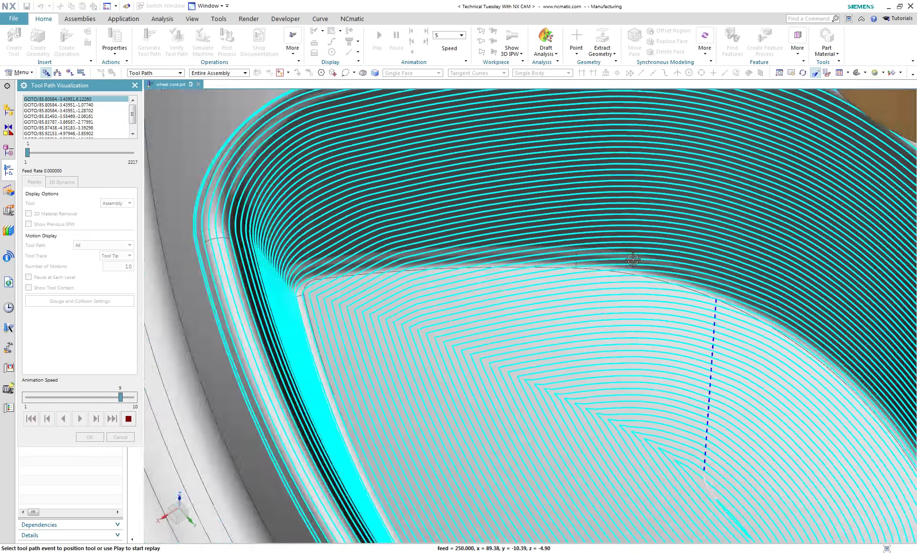
middle_drag(468, 325, 609, 235)
scroll(609, 235, up, 5)
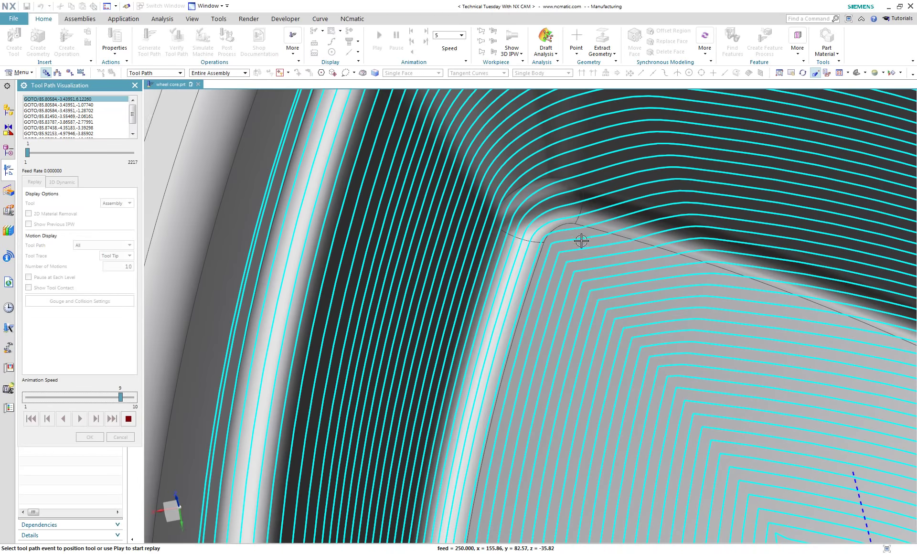
scroll(542, 222, down, 4)
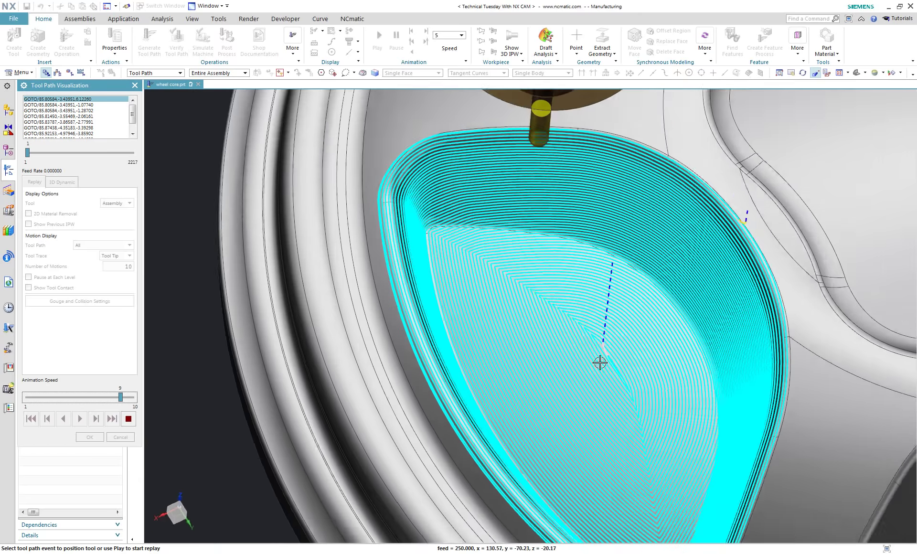
middle_drag(600, 363, 609, 330)
scroll(616, 308, up, 2)
scroll(487, 227, down, 3)
scroll(479, 270, up, 6)
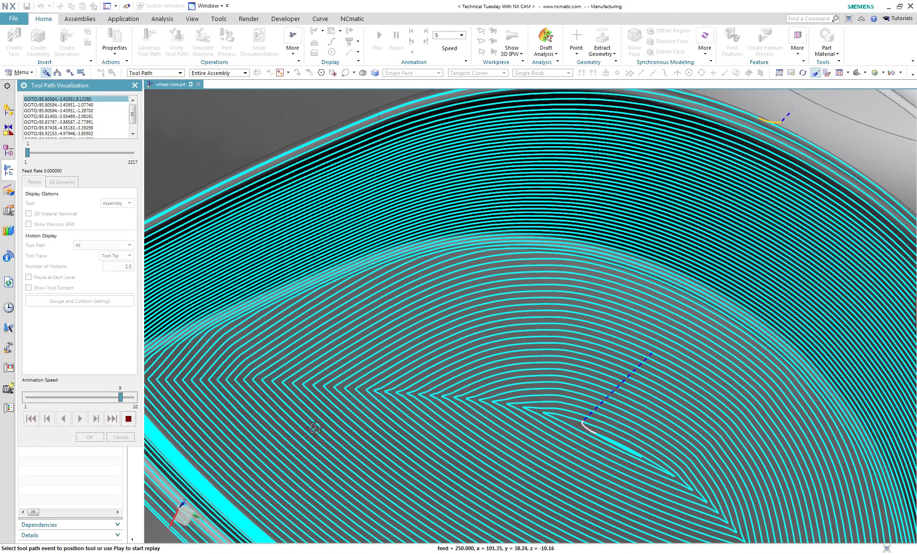
scroll(314, 427, down, 3)
middle_drag(314, 428, 319, 404)
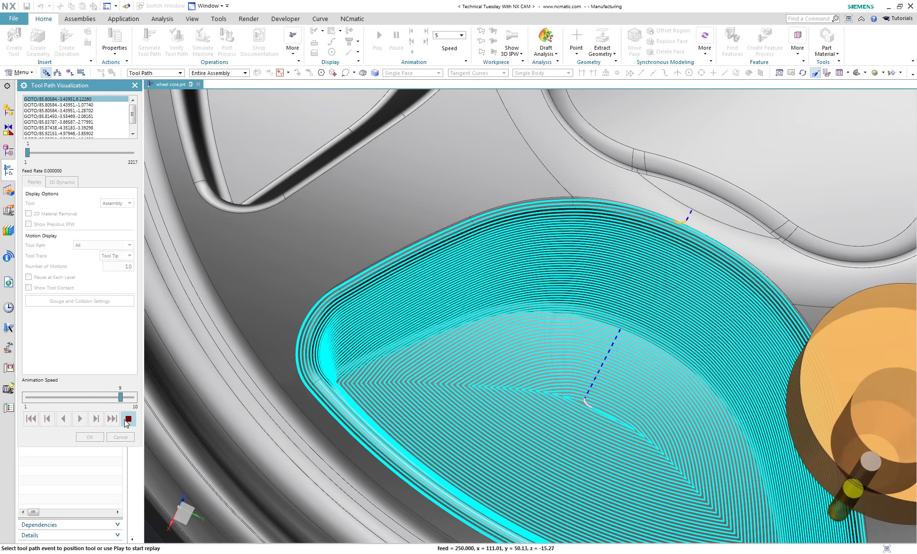
Stop the replay, check the passes at the pocket floor corner, and accept the visualization and the operation.
click(127, 422)
middle_drag(497, 425, 551, 396)
scroll(487, 276, up, 5)
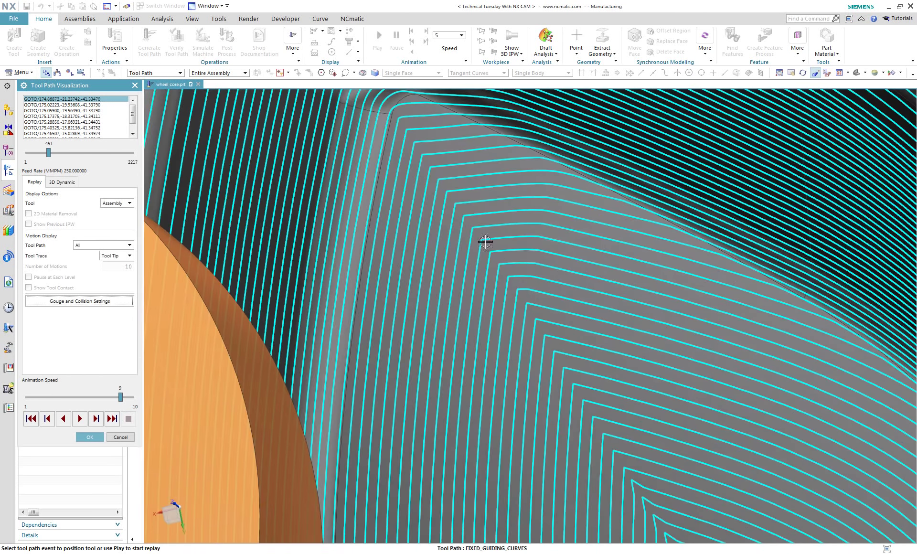
click(90, 438)
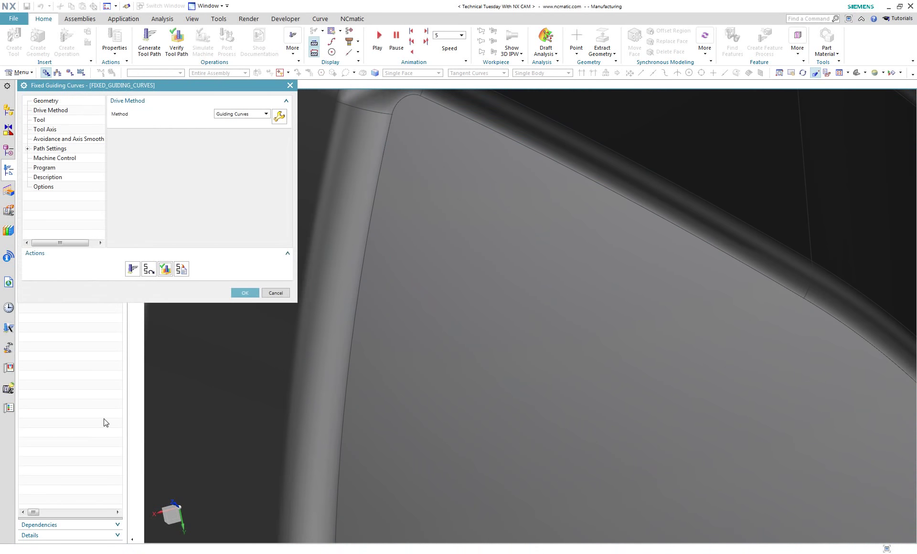
click(243, 295)
Duplicate the FIXED_GUIDING_CURVES operation within PROGRAM by copying and pasting it.
scroll(440, 317, down, 3)
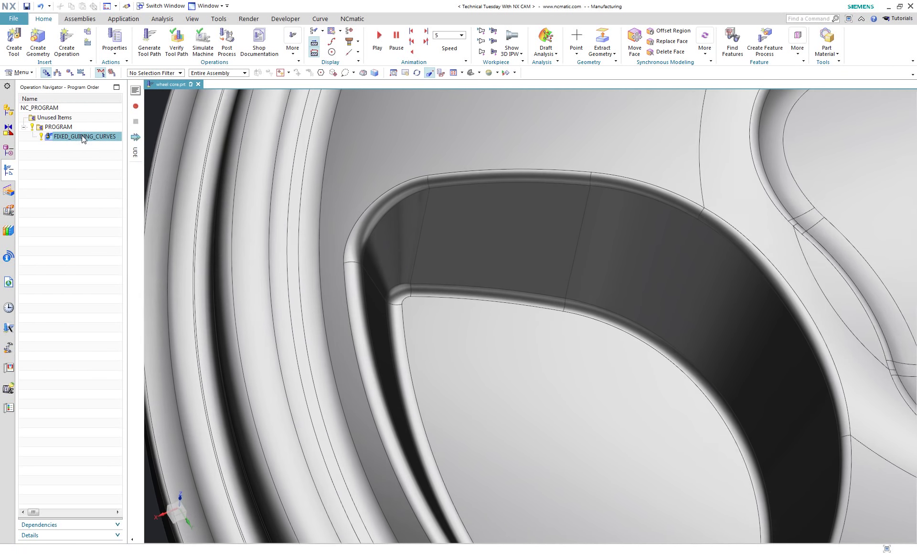
right_click(83, 137)
click(110, 164)
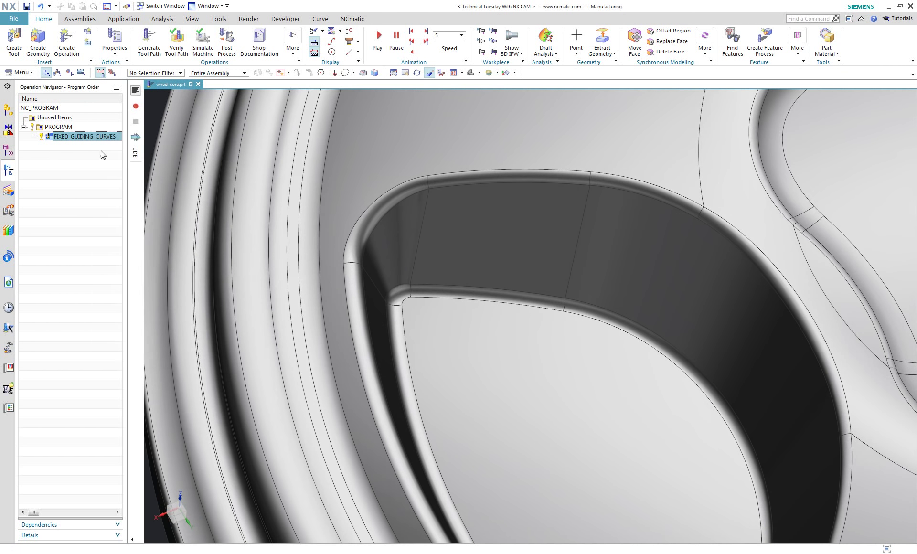
right_click(99, 138)
click(131, 170)
key(ctrl+v)
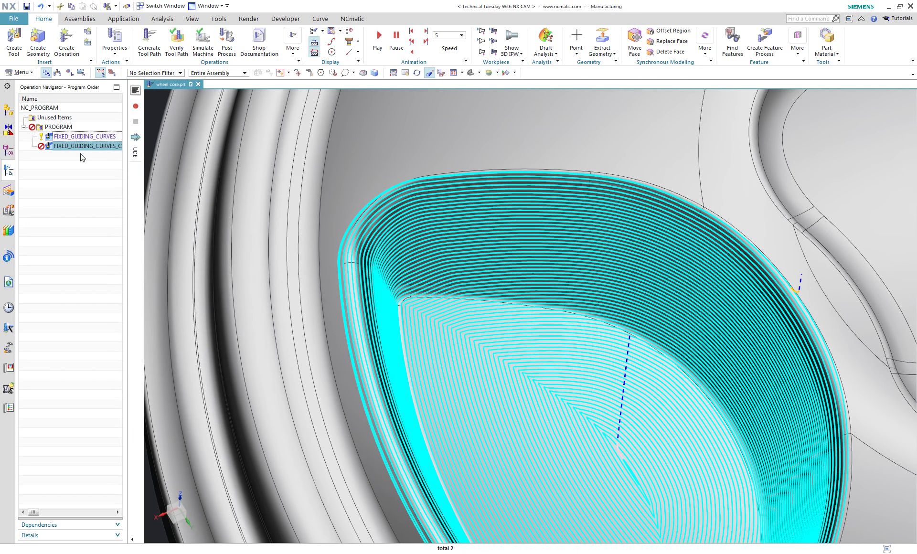
Enable Path Smoothing in the copied operation's guiding curves drive method and generate its tool path.
double_click(75, 146)
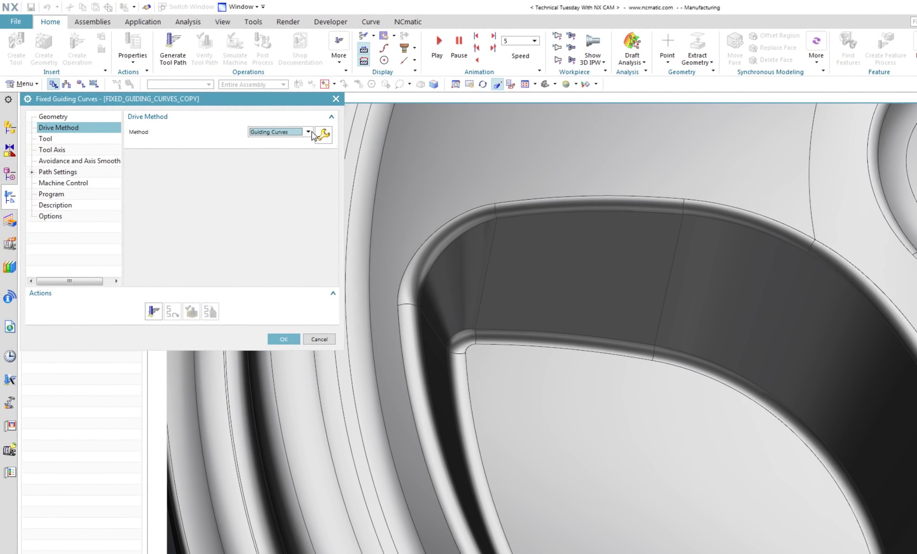
click(293, 126)
click(313, 129)
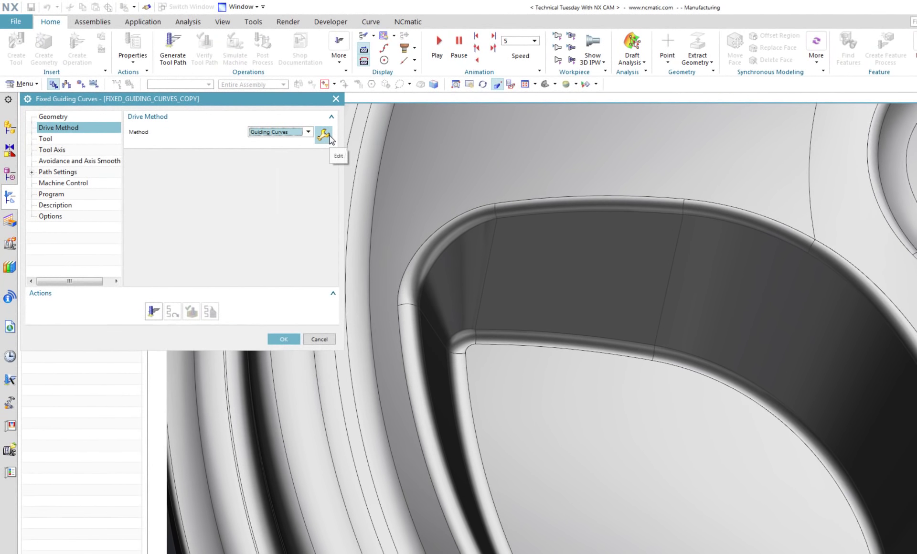
click(323, 136)
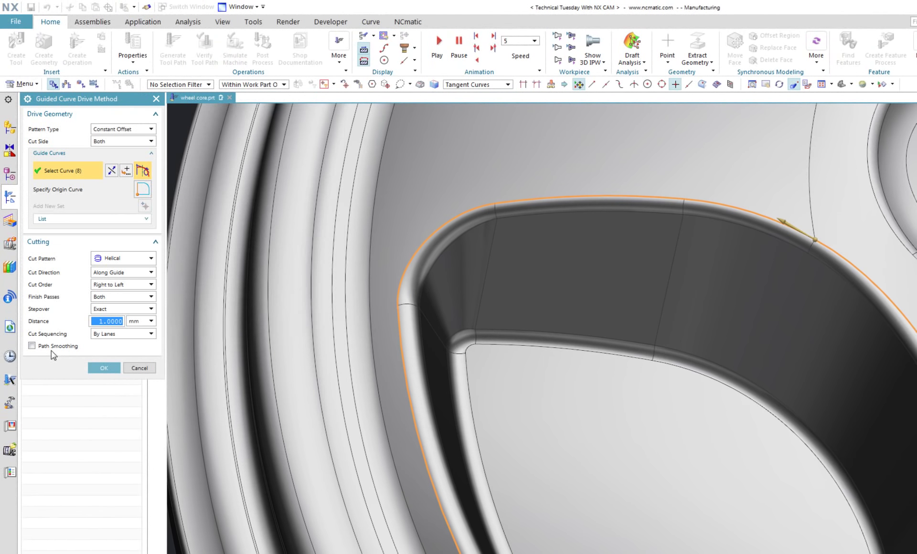
click(105, 367)
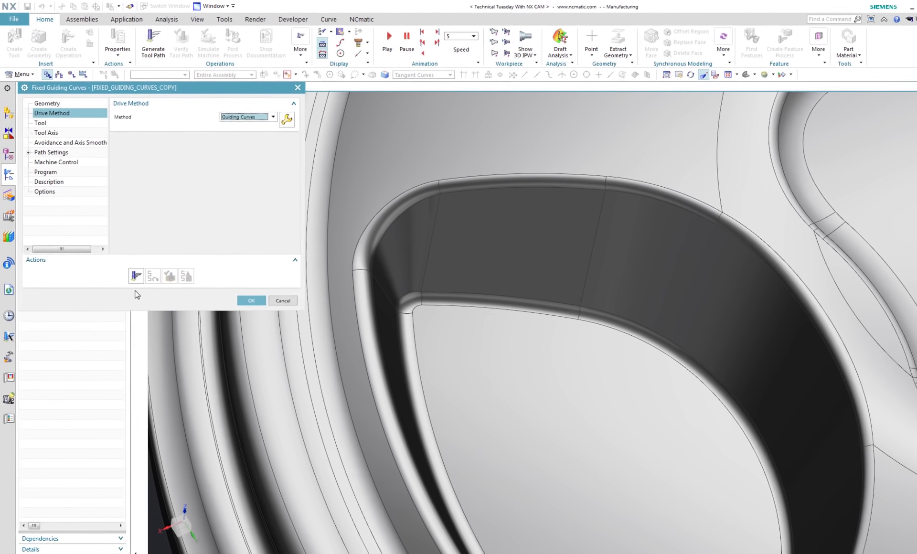
click(135, 275)
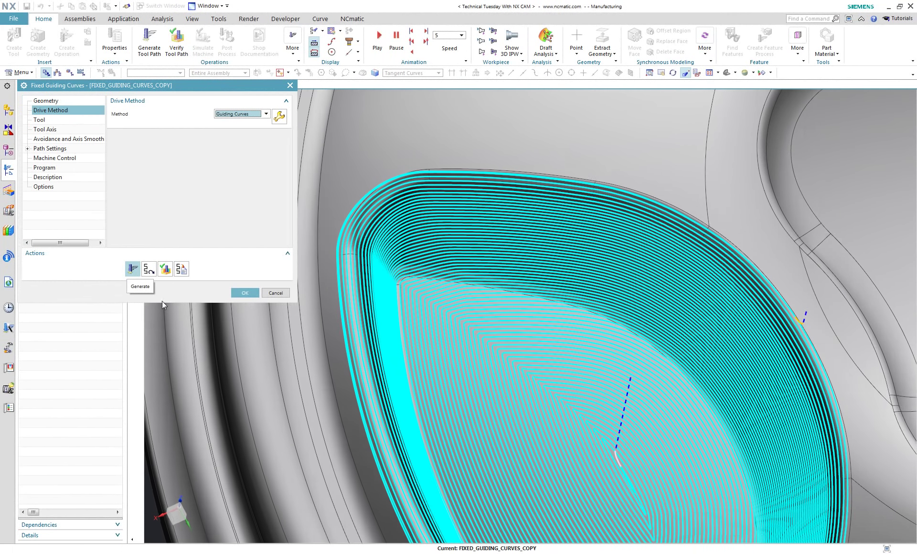
Accept the copied operation and display the original operation's tool path to compare the floor corners.
click(245, 293)
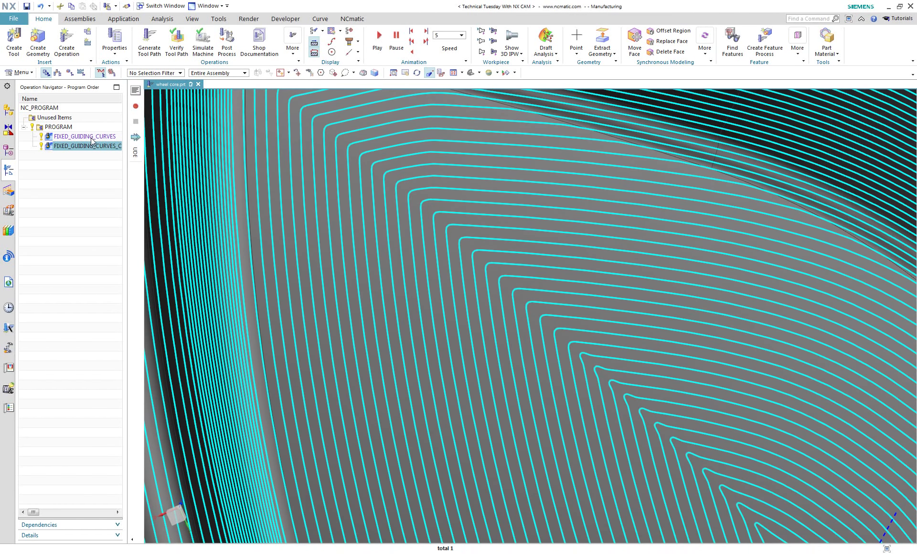
click(93, 137)
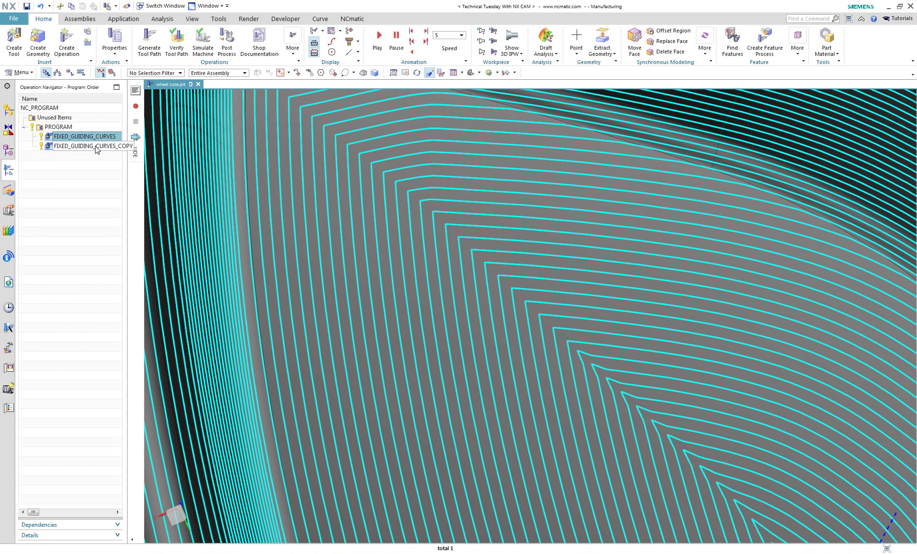
Compare the tool paths of FIXED_GUIDING_CURVES and FIXED_GUIDING_CURVES_COPY at the pocket floor corner, switching between them, and clear the display.
click(95, 147)
key(Up)
key(Down)
key(Up)
key(Down)
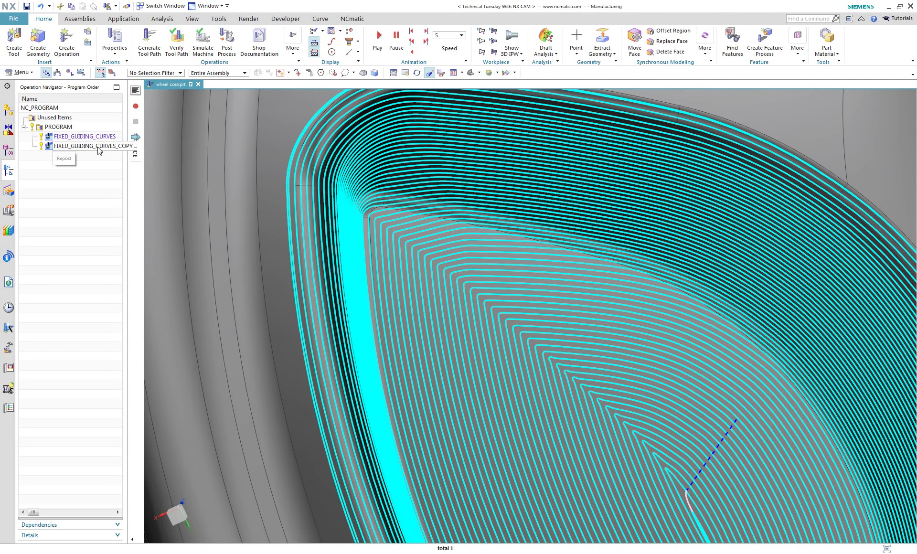
click(87, 171)
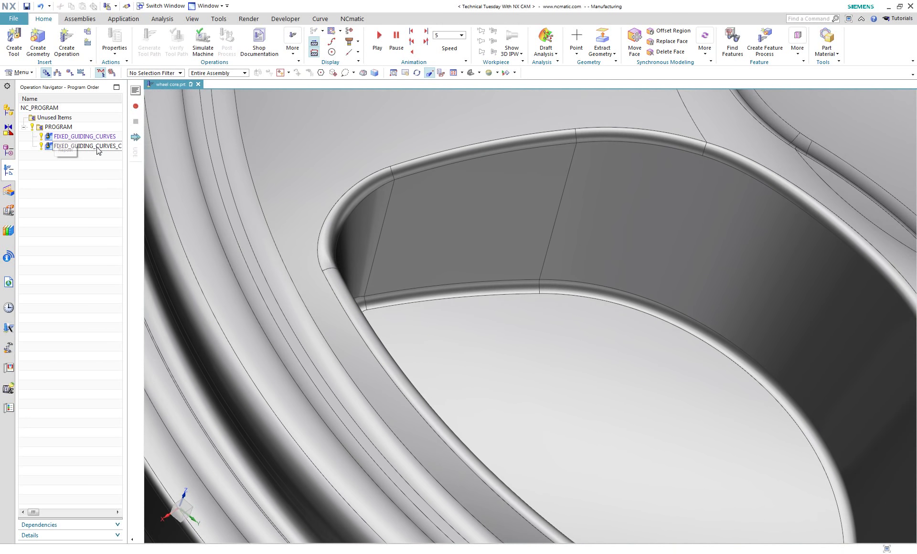
Duplicate the FIXED_GUIDING_CURVES_COPY operation within PROGRAM by copying and pasting it.
right_click(99, 146)
click(120, 174)
right_click(99, 146)
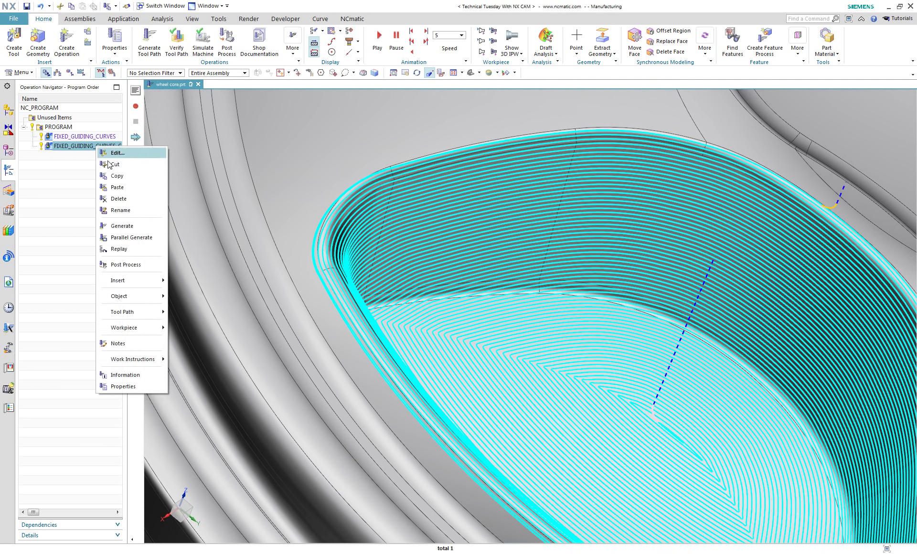
click(120, 185)
Edit the new FIXED_GUIDING_CURVES_COPY_COPY operation's guiding curves drive method, setting the pattern type to Morphing and showing the guide curve list.
double_click(86, 155)
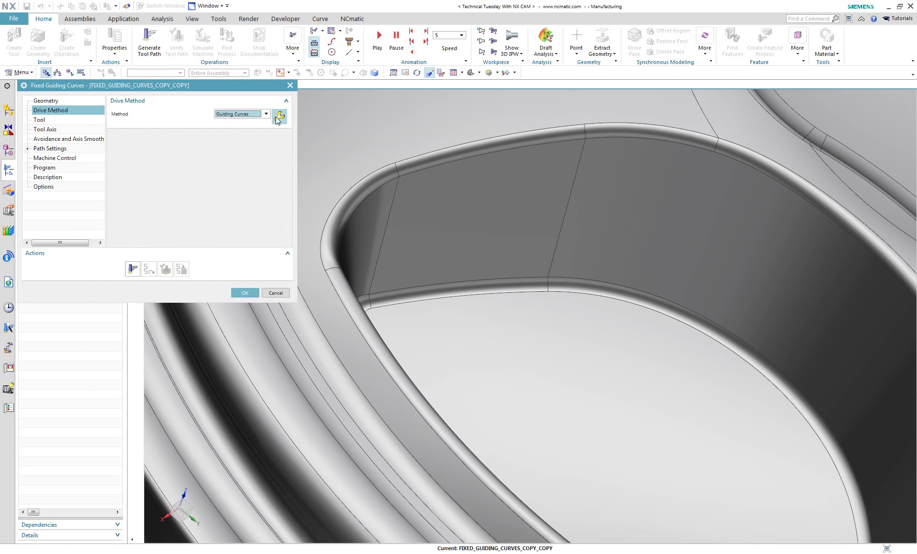
click(280, 117)
click(280, 117)
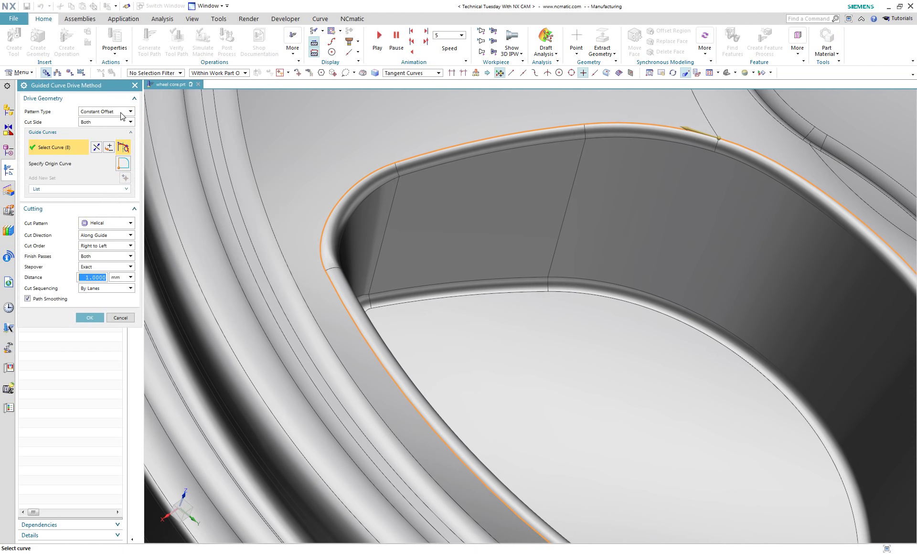
click(105, 127)
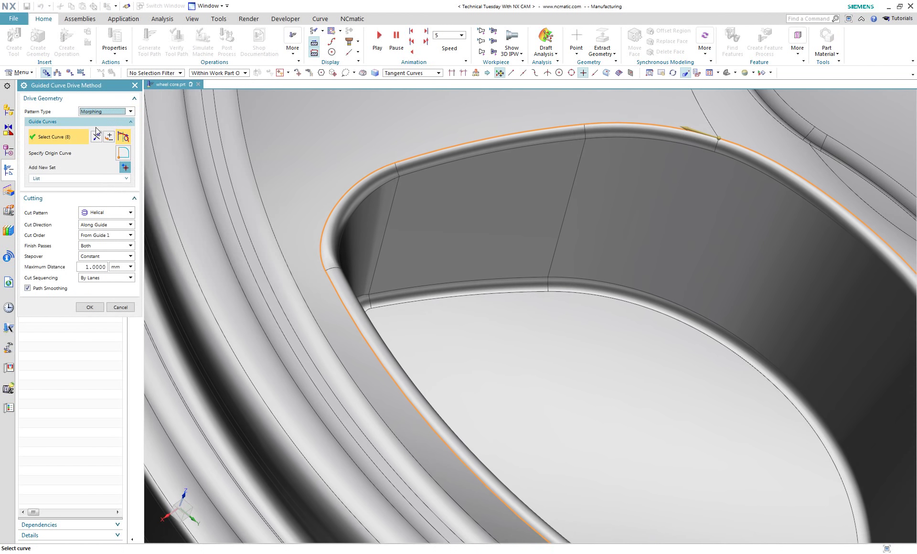
click(76, 178)
middle_drag(424, 242, 401, 252)
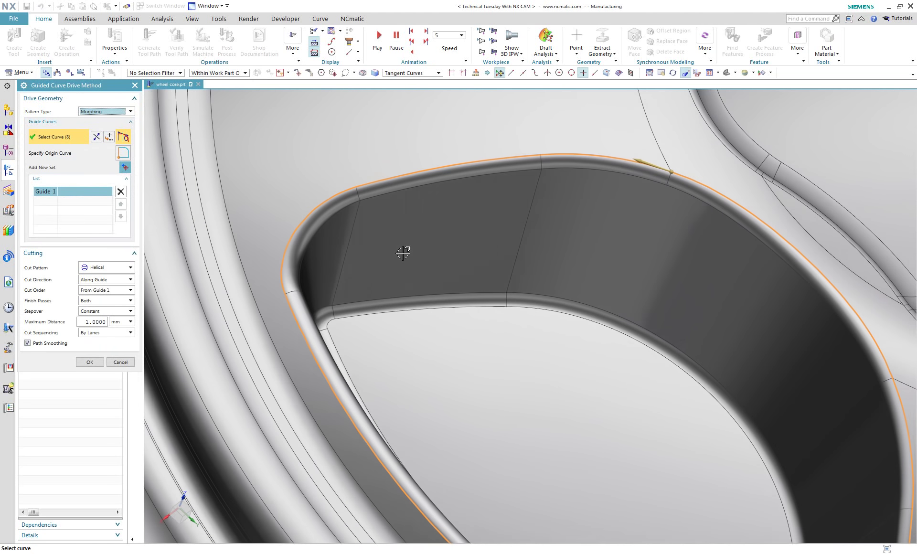
click(493, 293)
middle_drag(442, 217, 384, 256)
click(385, 250)
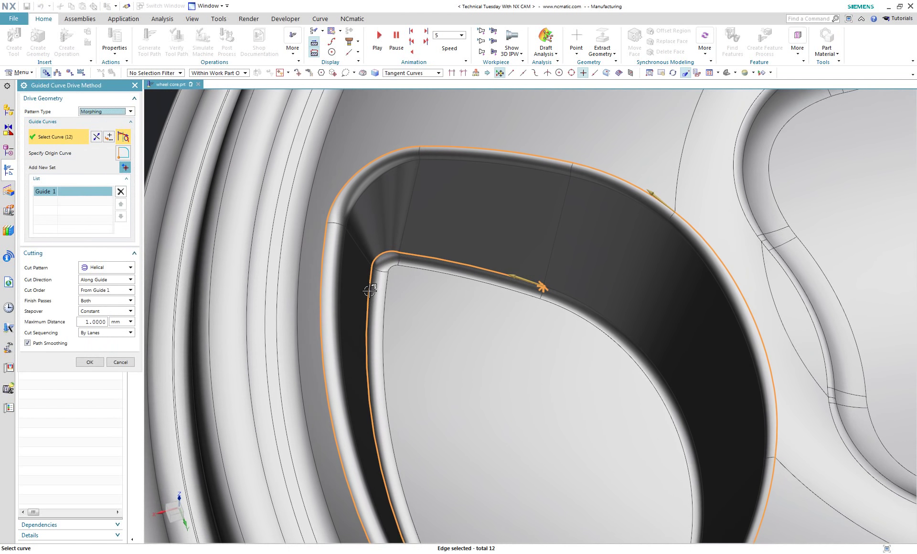
scroll(428, 272, down, 2)
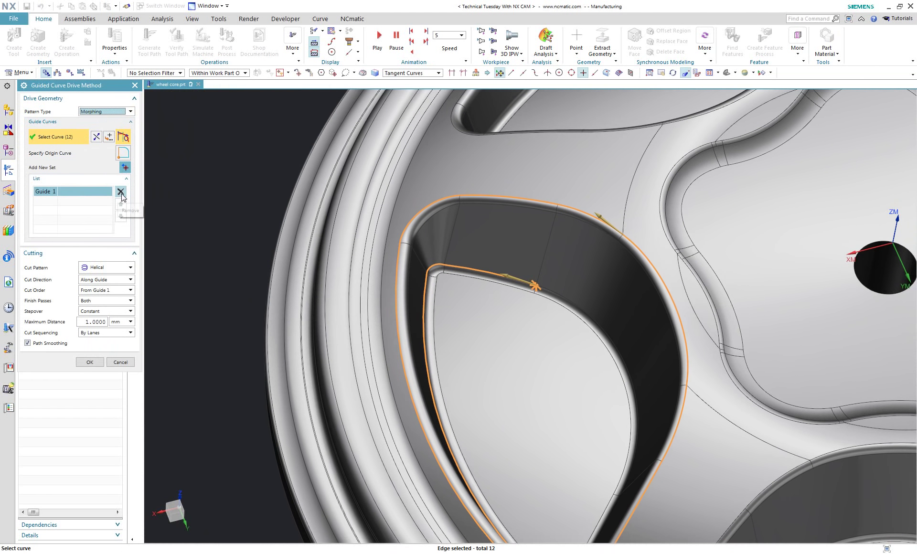
shift+click(432, 273)
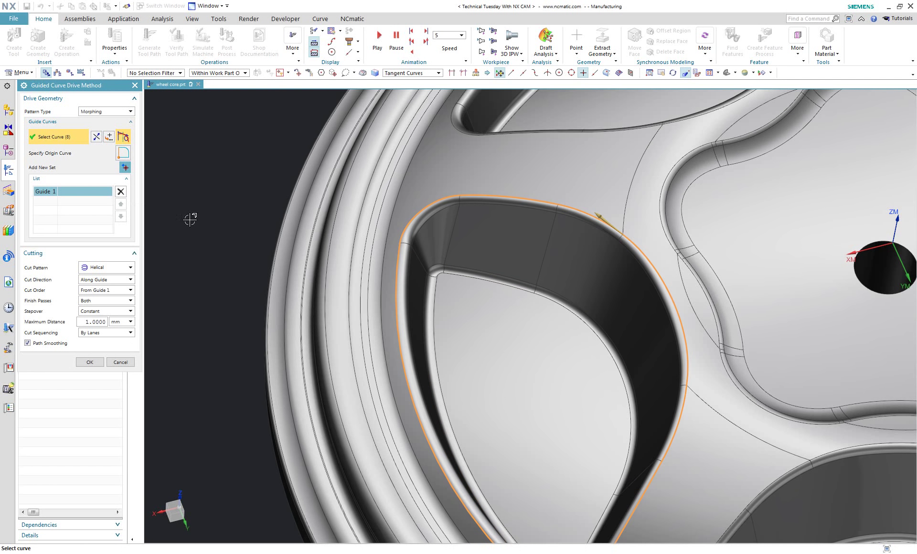
Add a second guide curve set using the edge loop around the pocket floor.
click(124, 168)
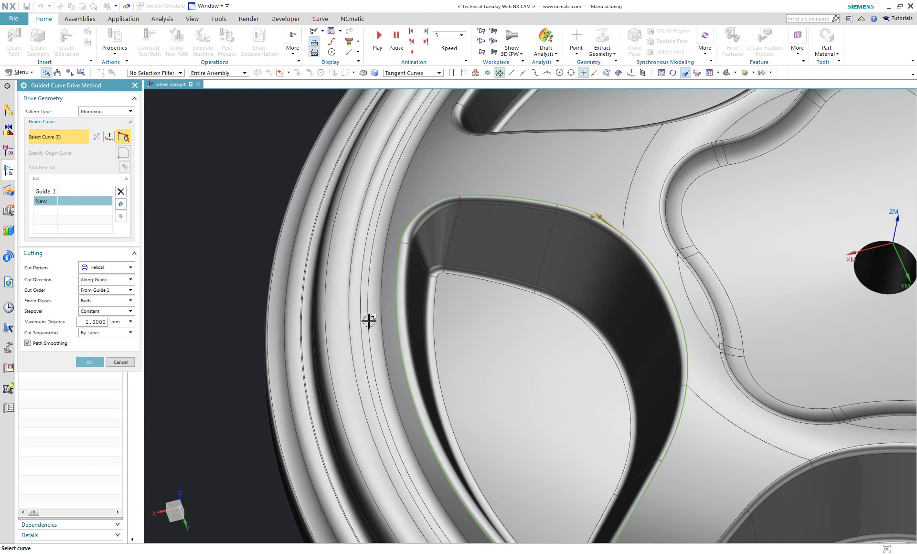
click(515, 290)
scroll(473, 289, up, 2)
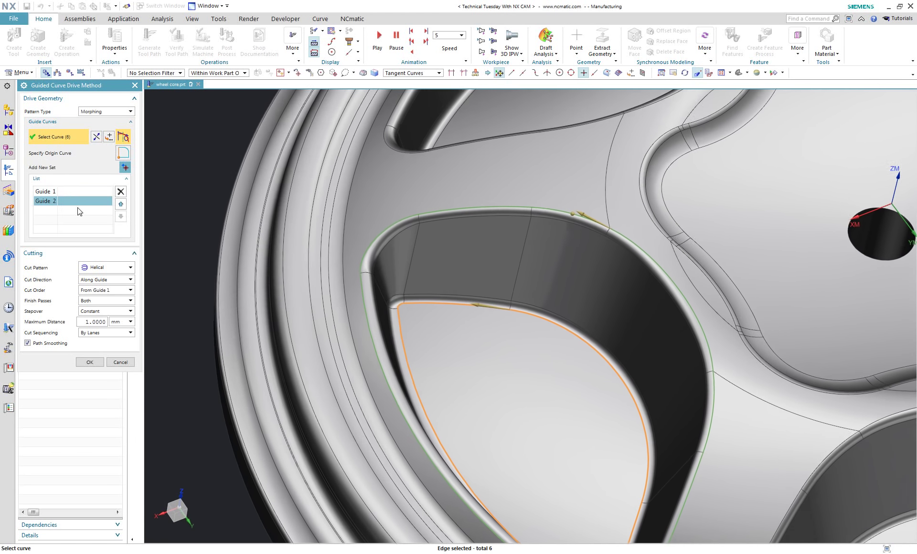
Specify a new origin curve for Guide 1 on the pocket rim so its start lines up with Guide 2.
click(69, 192)
click(75, 155)
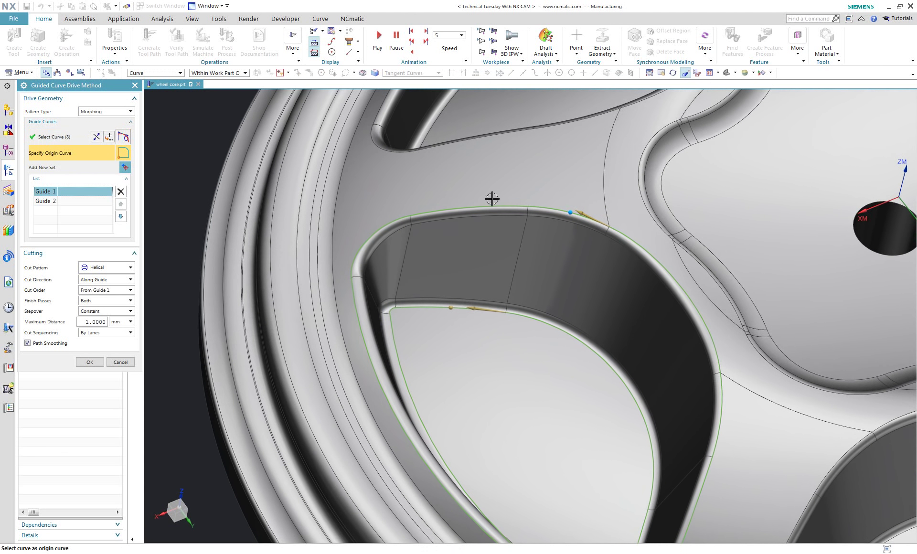
scroll(368, 125, down, 1)
scroll(379, 194, up, 1)
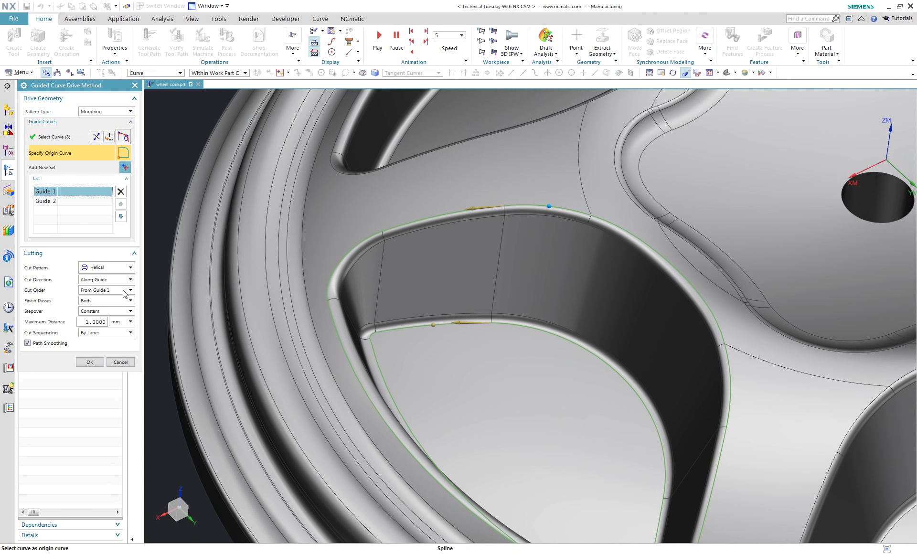
Accept the morphing drive method, generate the tool path between the two guides, and accept the operation.
click(89, 362)
middle_click(87, 337)
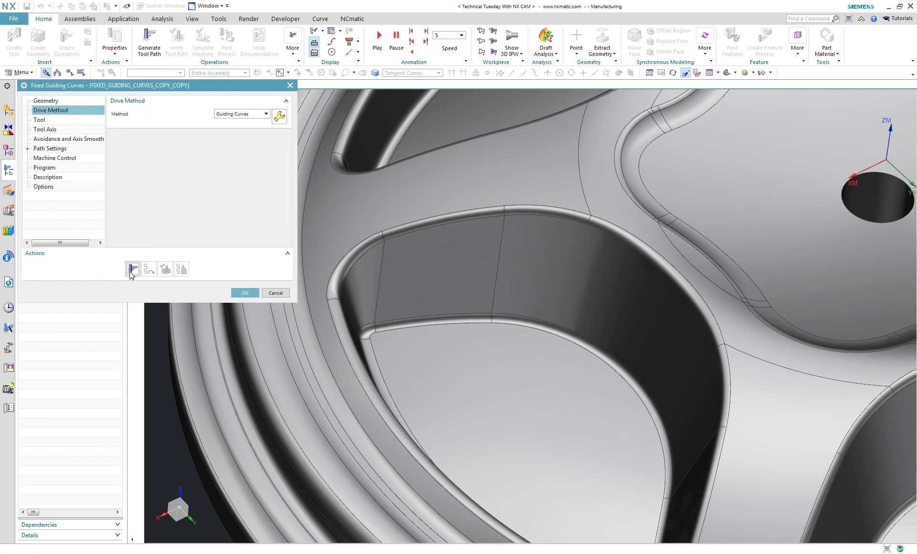
click(132, 269)
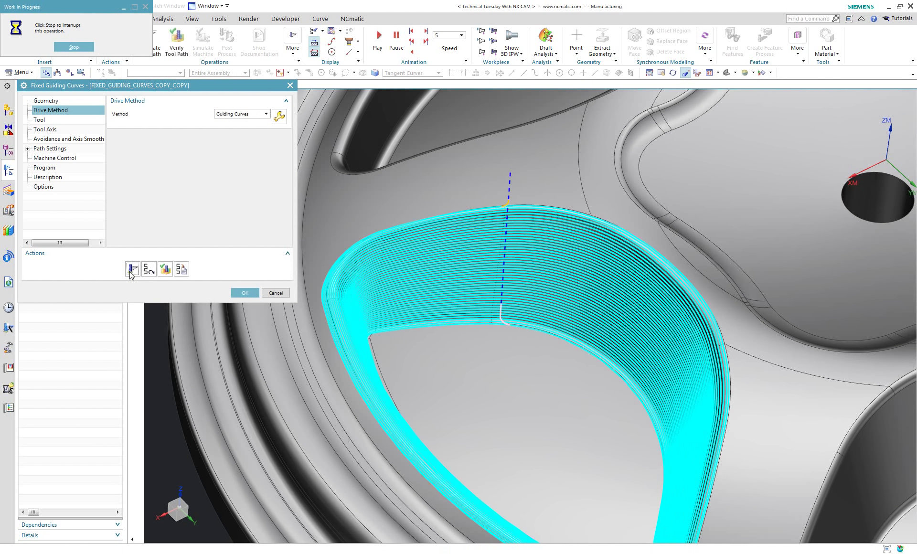
middle_click(132, 276)
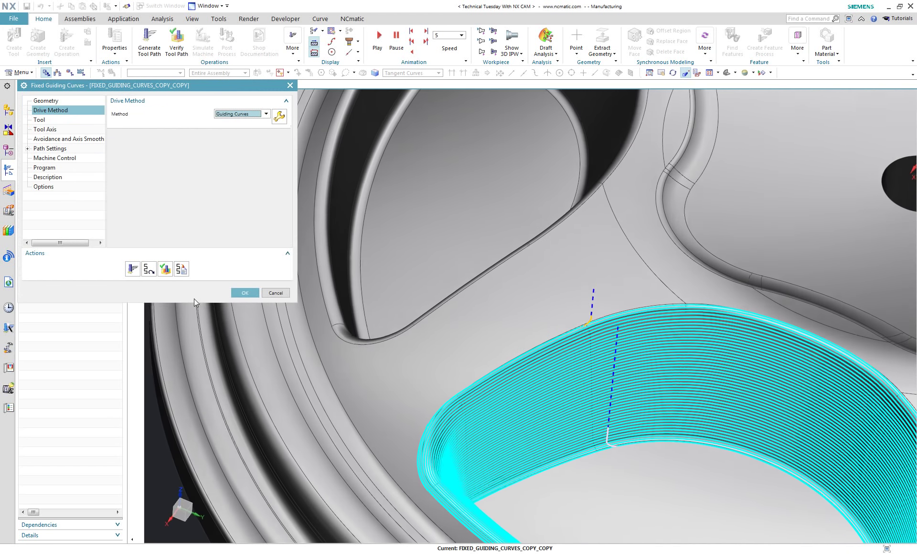
click(254, 293)
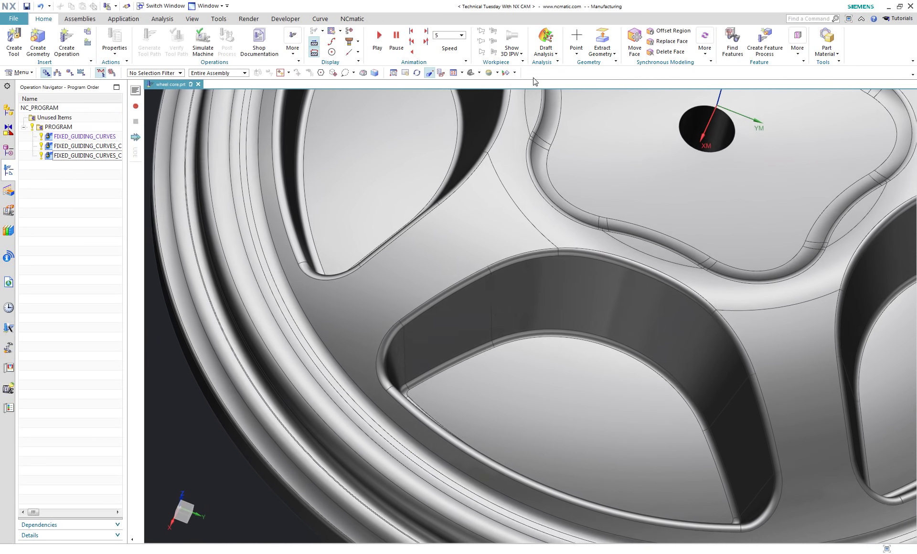
Create a Point on Face near the middle of the pocket floor.
click(570, 50)
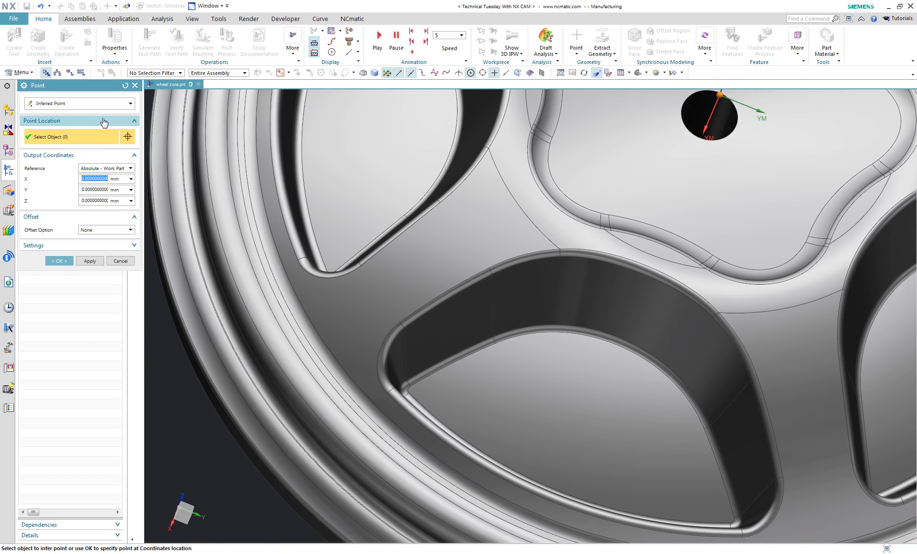
click(90, 104)
click(84, 210)
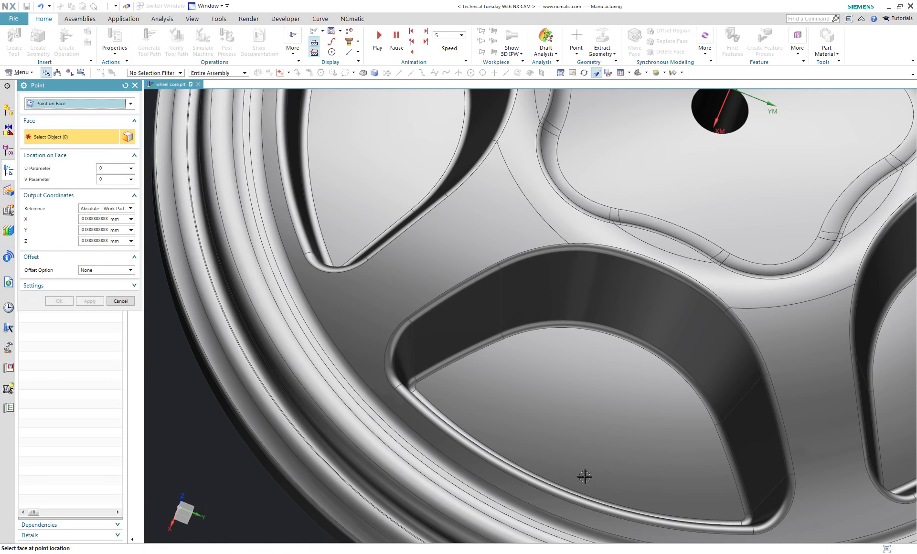
click(585, 424)
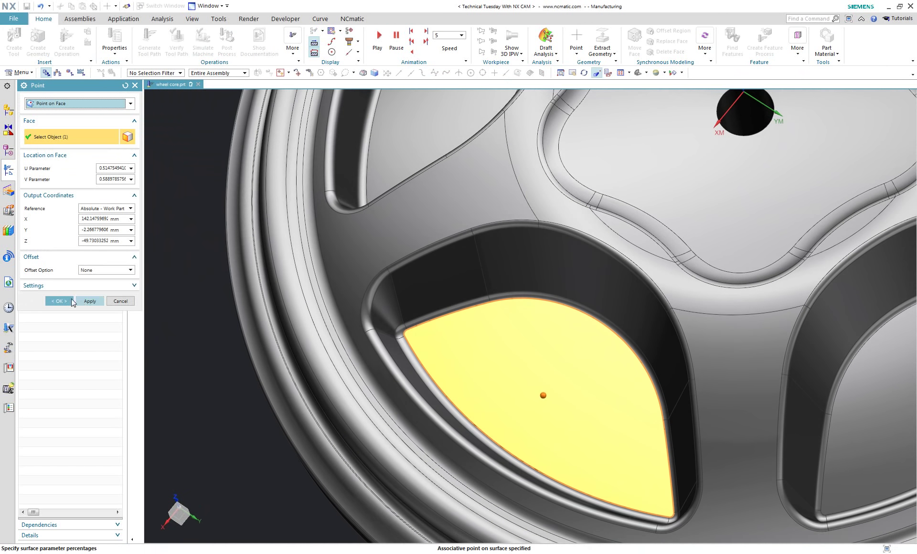
click(59, 301)
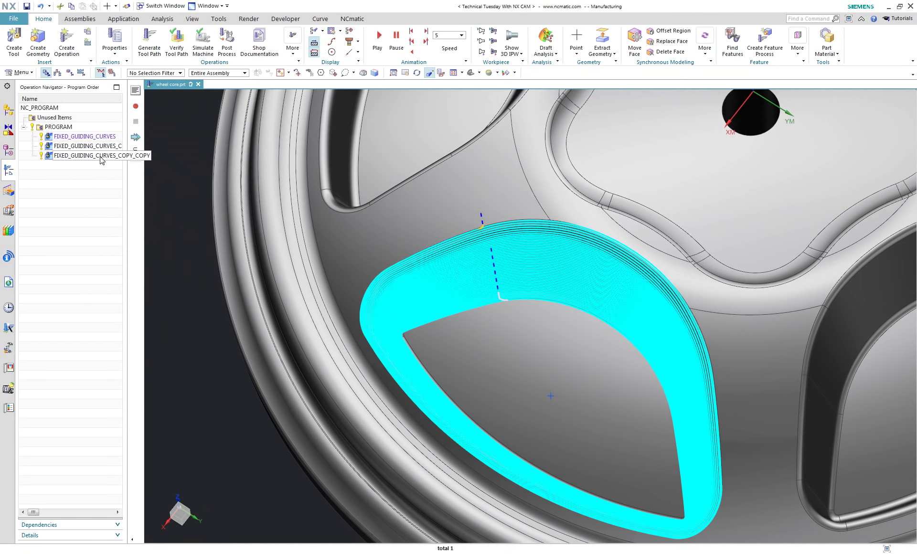
Duplicate the FIXED_GUIDING_CURVES_COPY_COPY operation within PROGRAM by copying and pasting it.
right_click(101, 158)
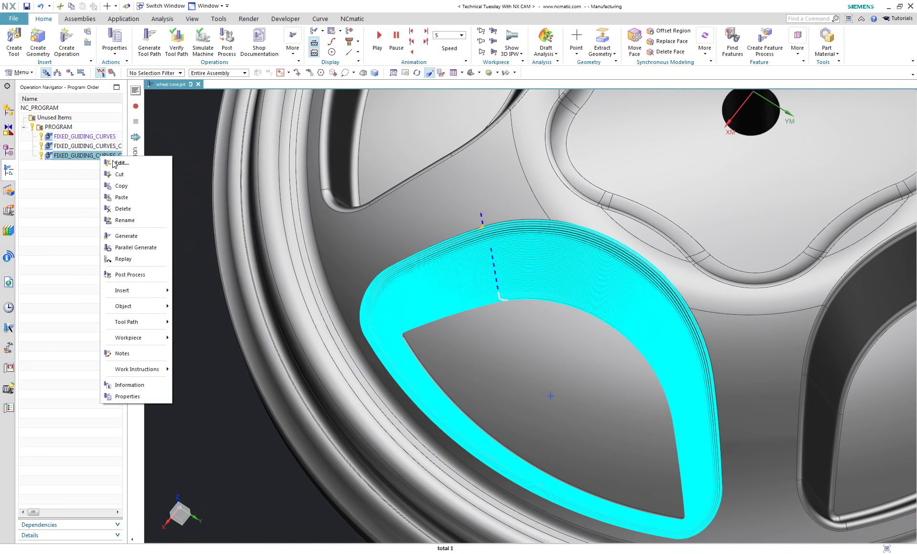
click(119, 186)
right_click(107, 157)
click(123, 199)
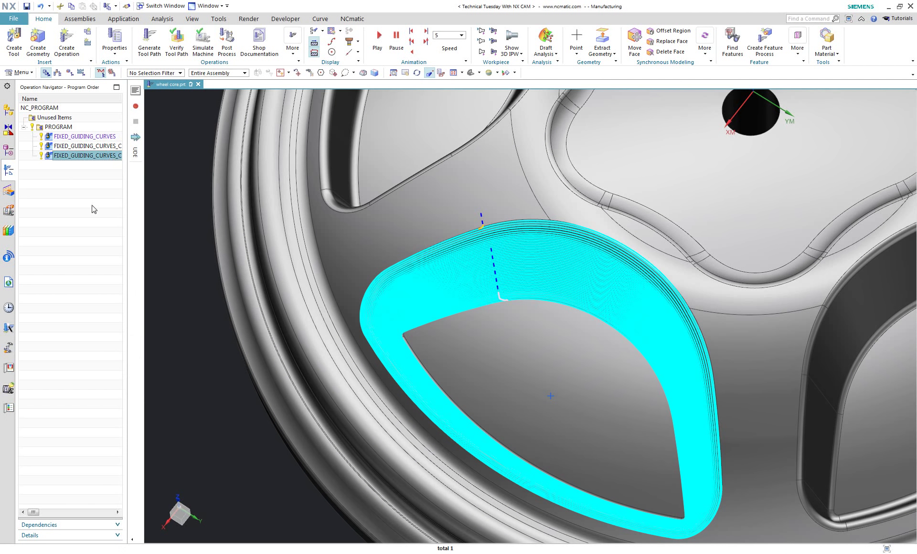
In the newest copy's guiding curves drive method, add a third guide set using the point on the pocket floor.
double_click(82, 165)
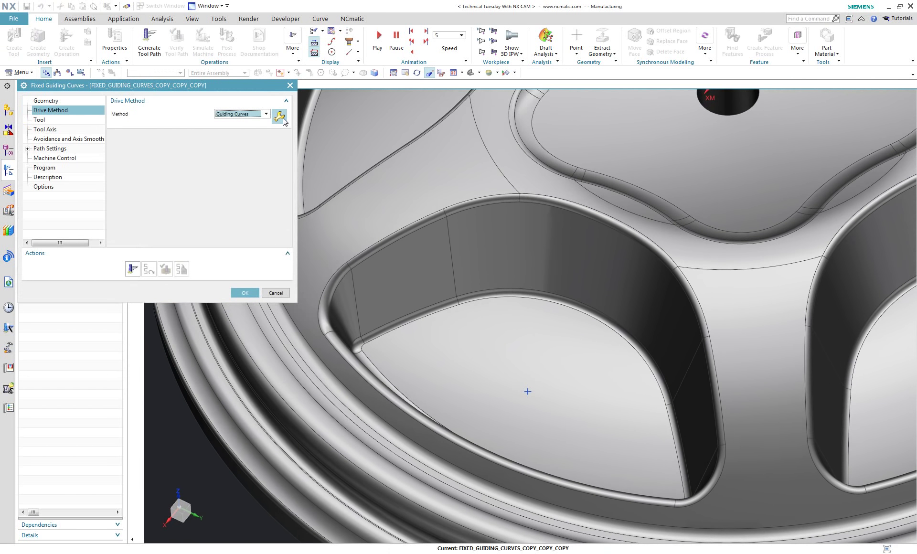
click(280, 116)
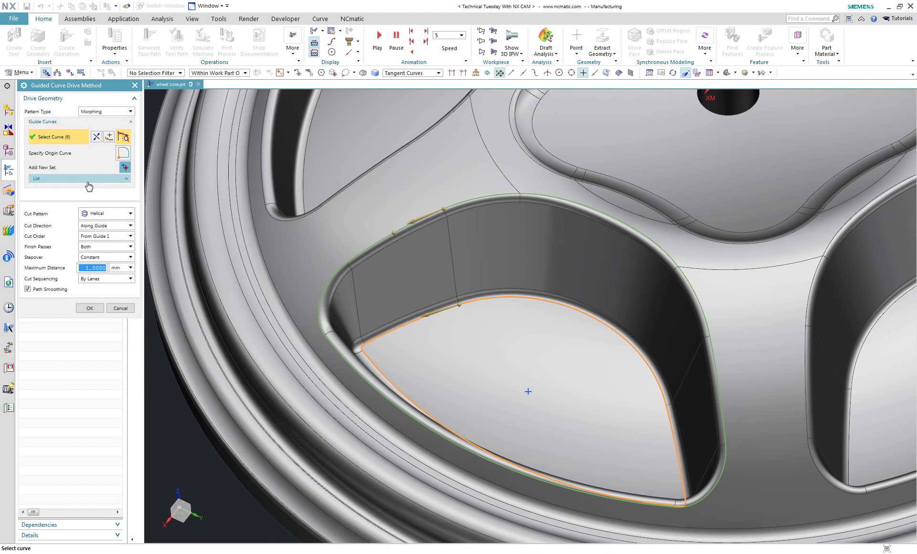
click(89, 179)
click(124, 168)
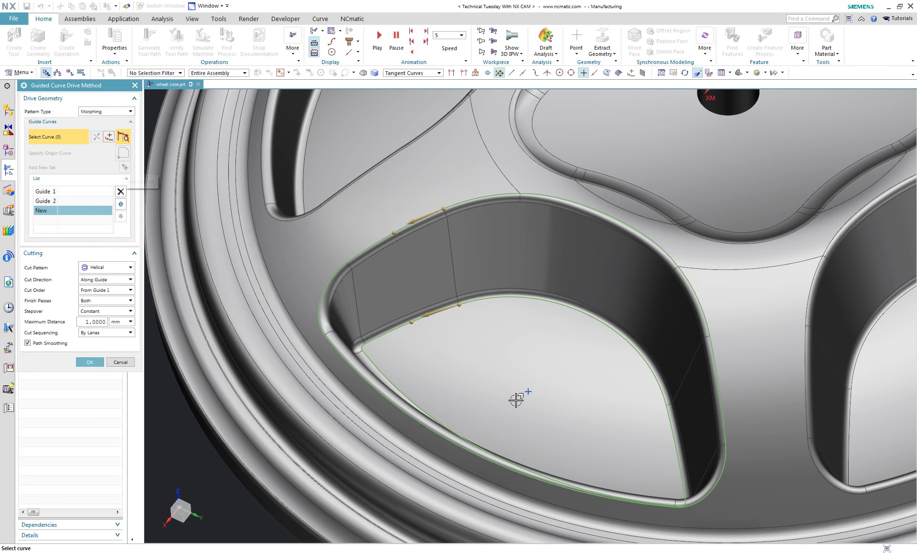
click(527, 391)
middle_drag(375, 452, 196, 364)
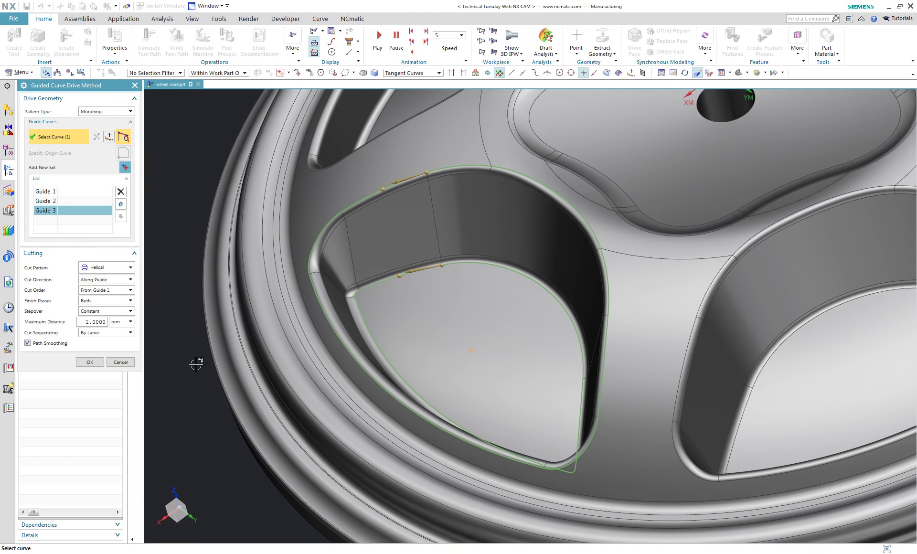
Accept the three-guide drive method, generate its tool path across the wall and floor, accept the operation, and clear the path display.
click(89, 362)
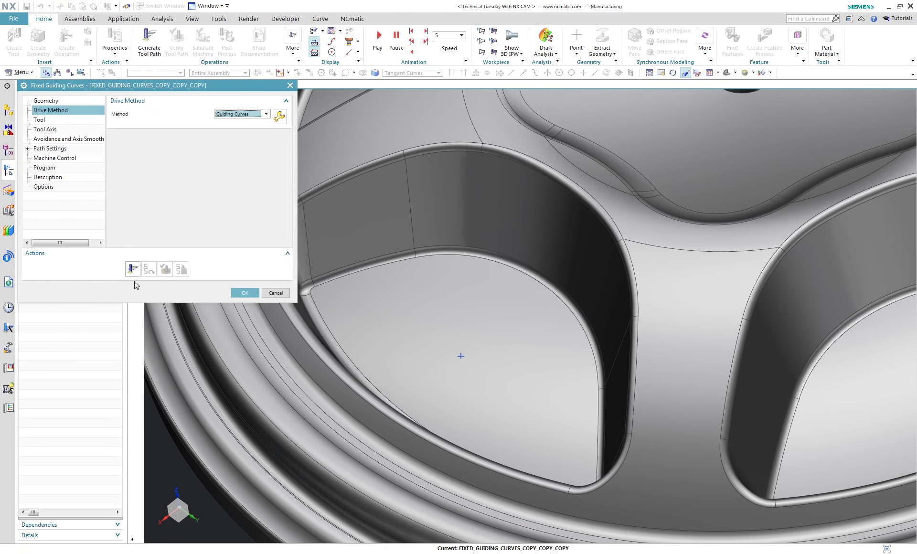
click(134, 270)
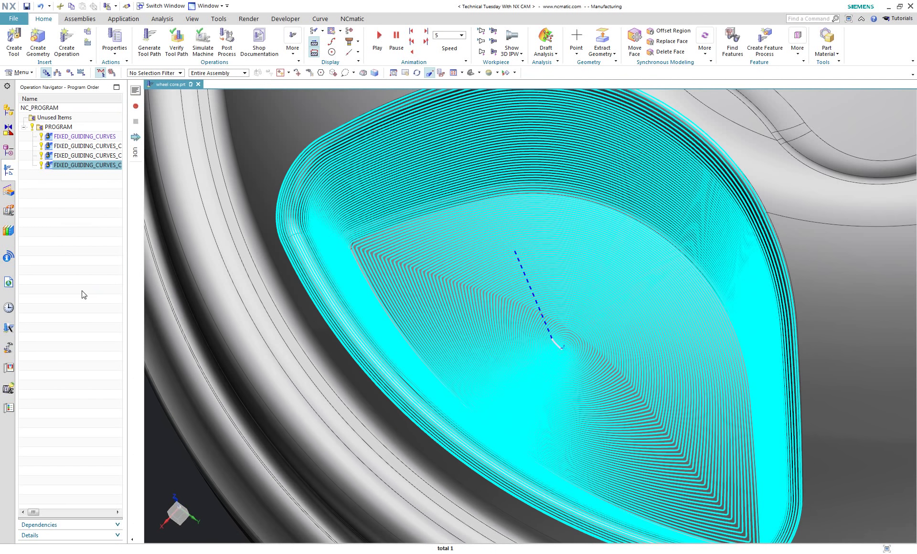
click(89, 250)
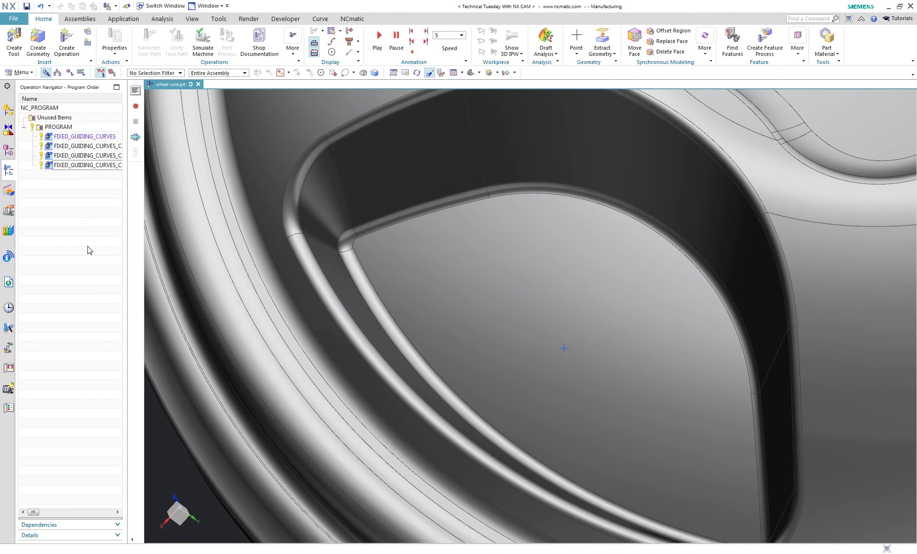
Create a Fixed Guiding Curves operation named FIXED_GUIDING_CURVES_1 in PROGRAM with tool UGT0203_001, WORKPIECE geometry and the MILL_FINISH method.
click(470, 73)
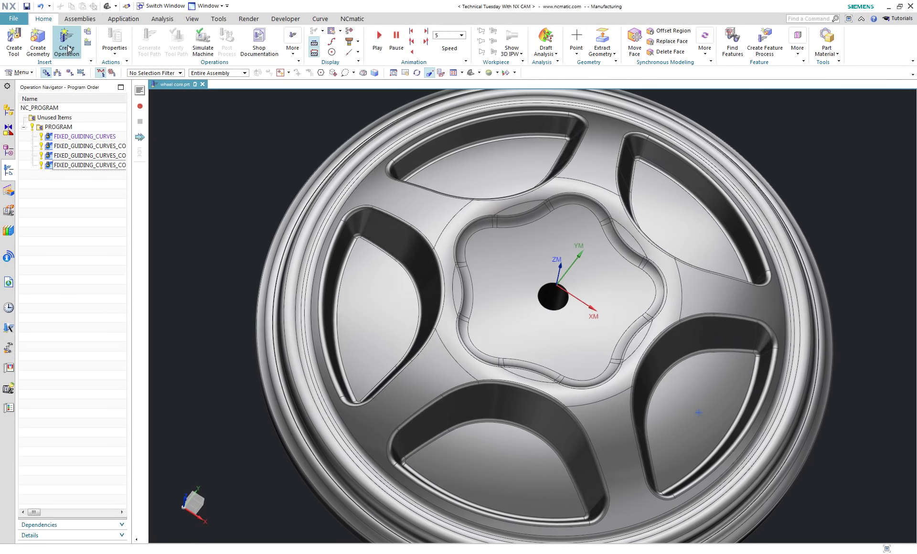
click(66, 49)
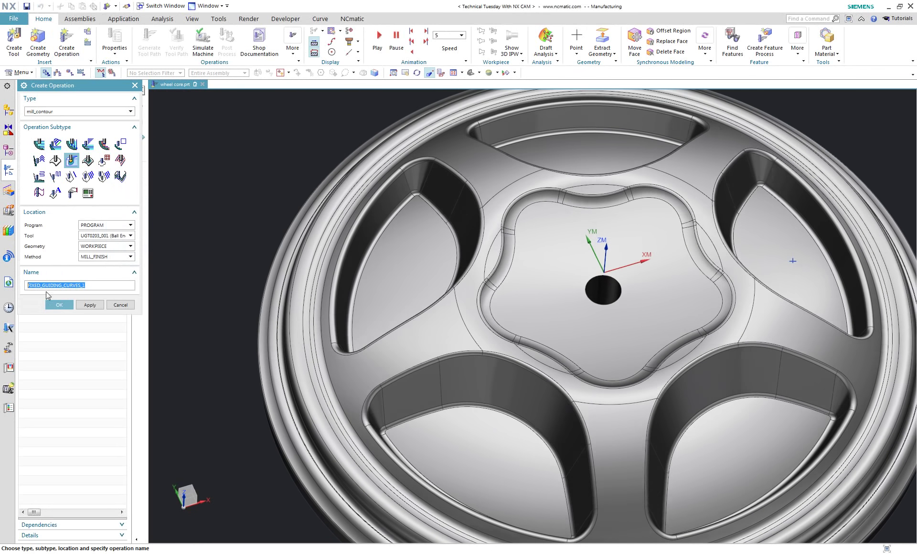
click(59, 305)
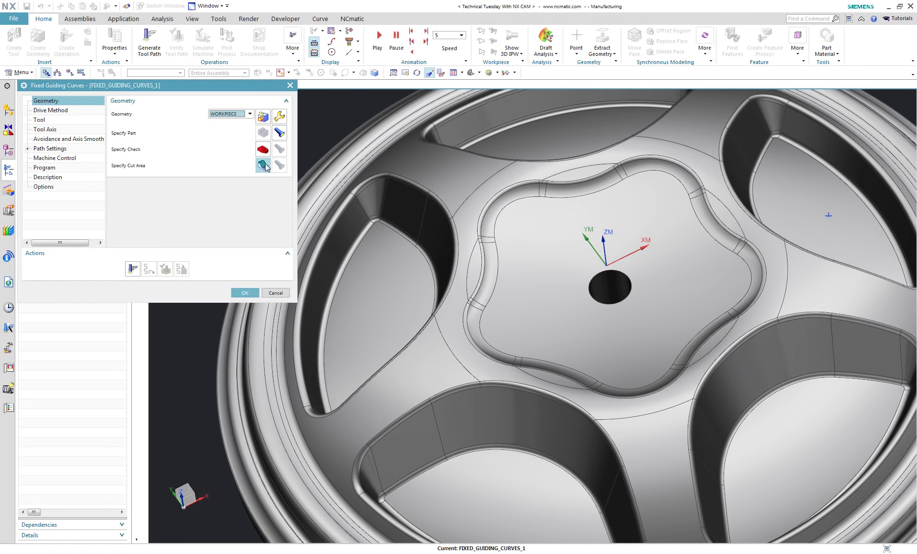
Specify the cut area as the ring-shaped face around the central recess plus the five crescent faces between its lobes.
click(266, 166)
click(571, 178)
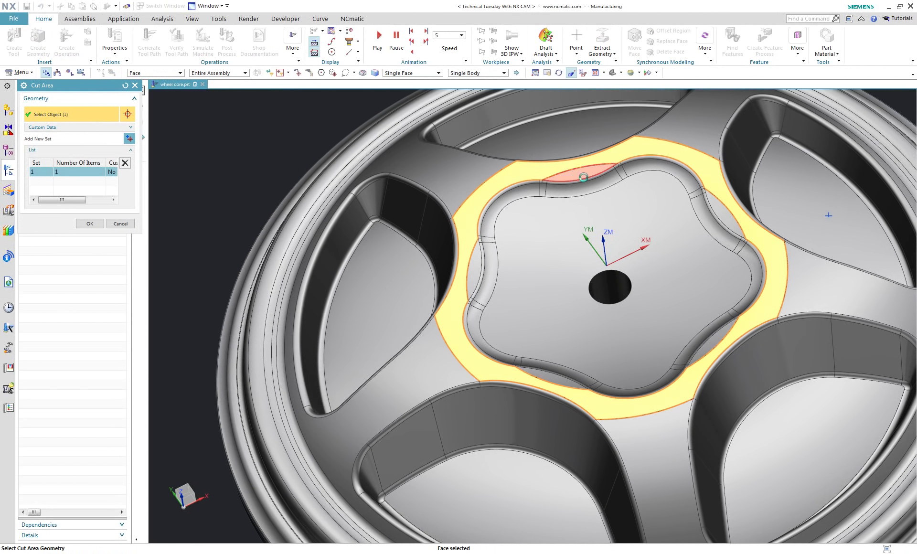
click(583, 177)
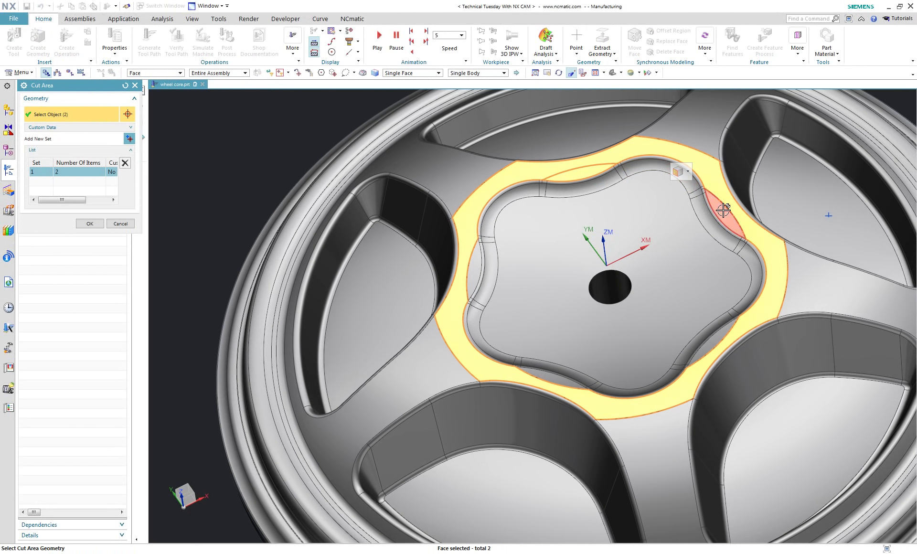
click(717, 340)
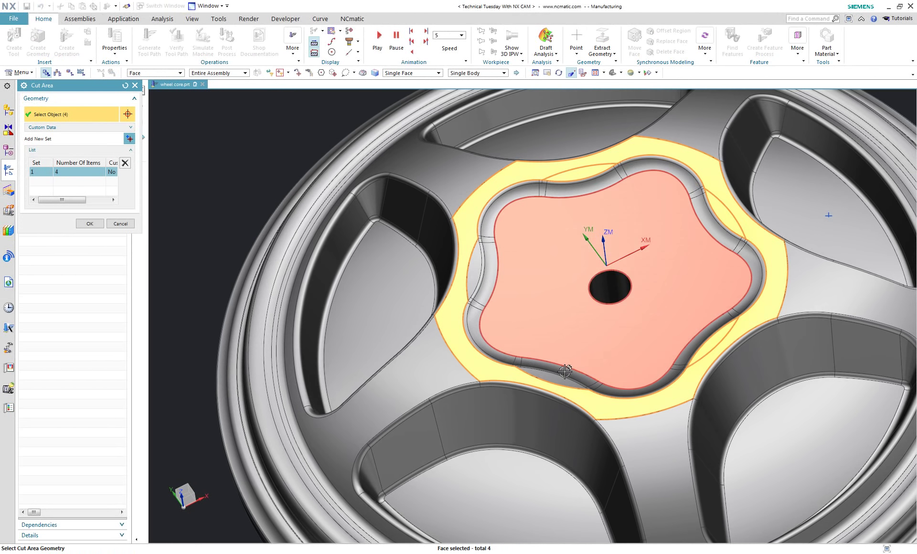
click(463, 277)
scroll(401, 194, up, 3)
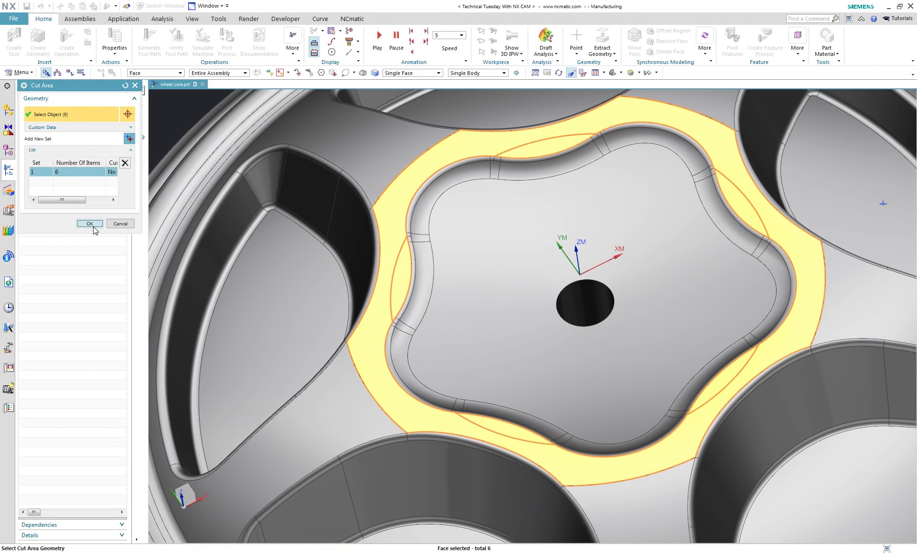
click(92, 224)
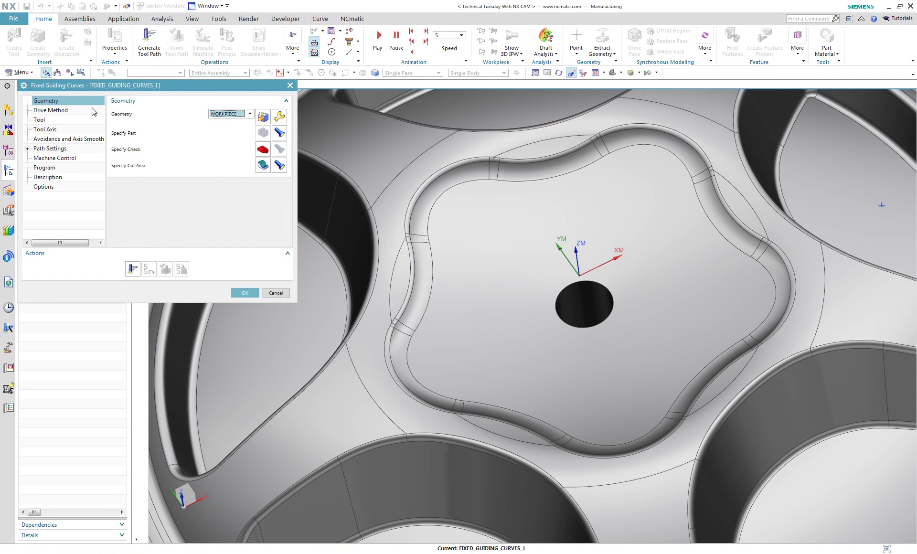
In the guiding curves drive method, select the complete wavy outer edge loop of the central recess as the first guide.
click(84, 110)
click(279, 116)
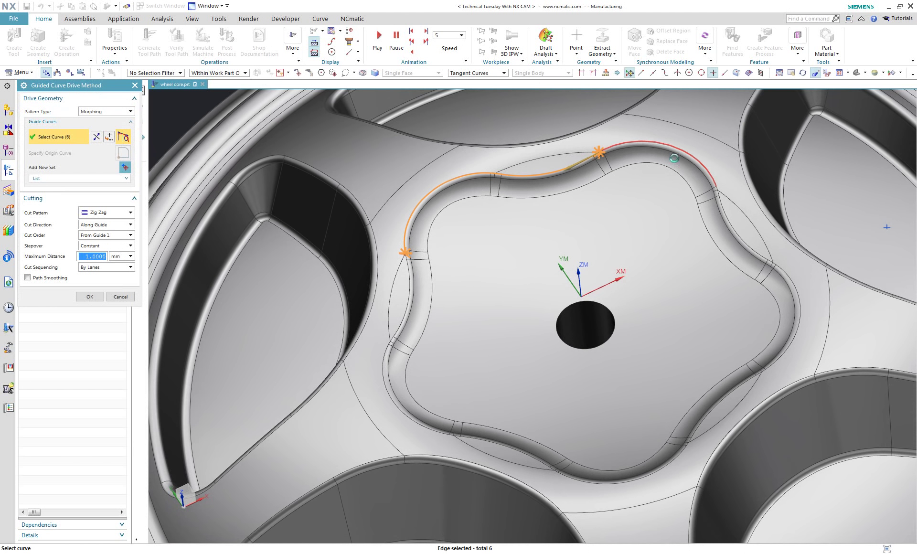
click(725, 210)
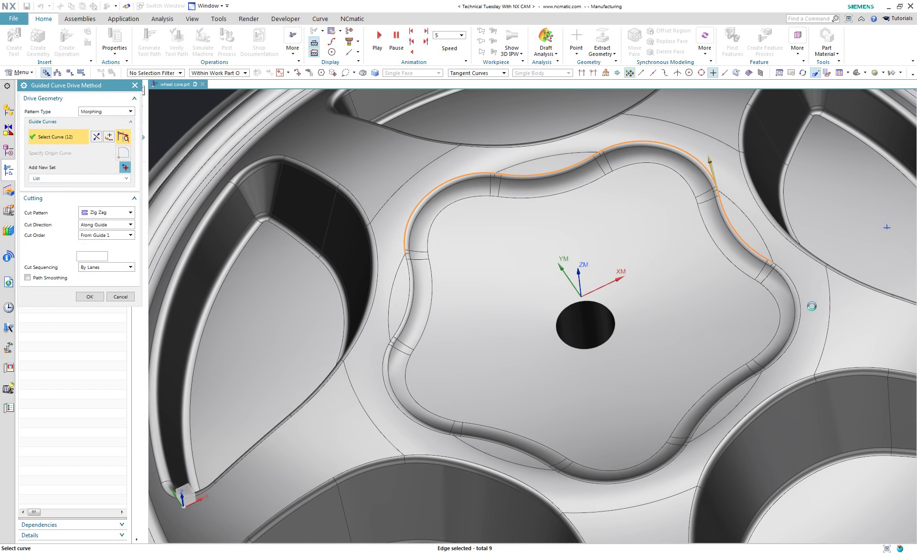
click(740, 390)
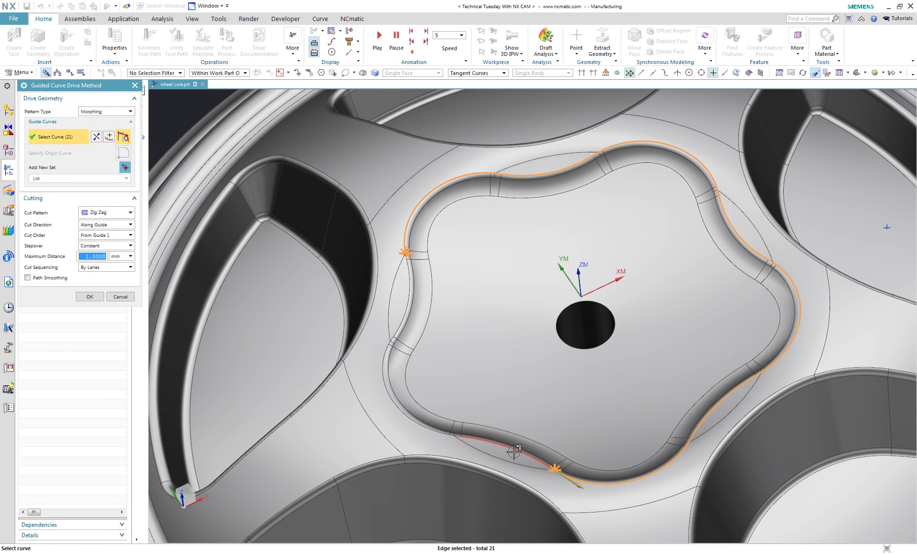
click(403, 417)
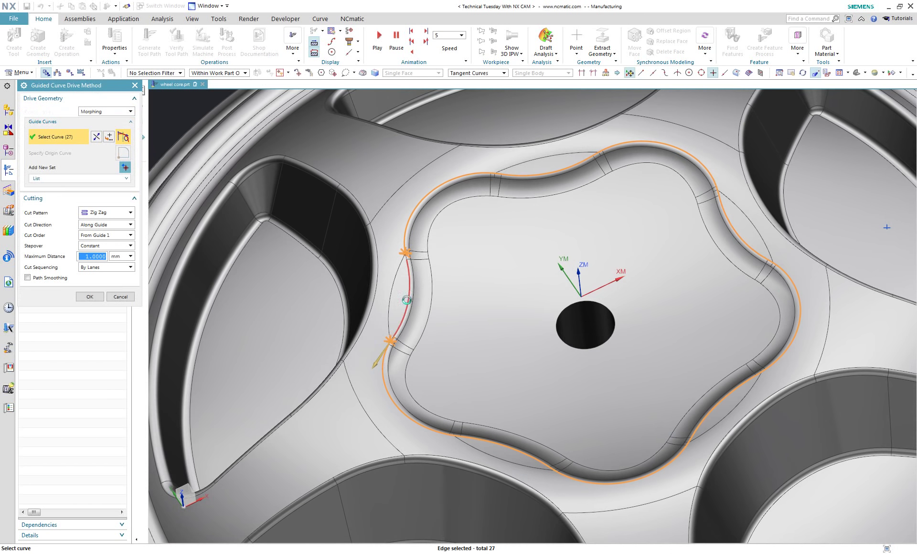
click(406, 299)
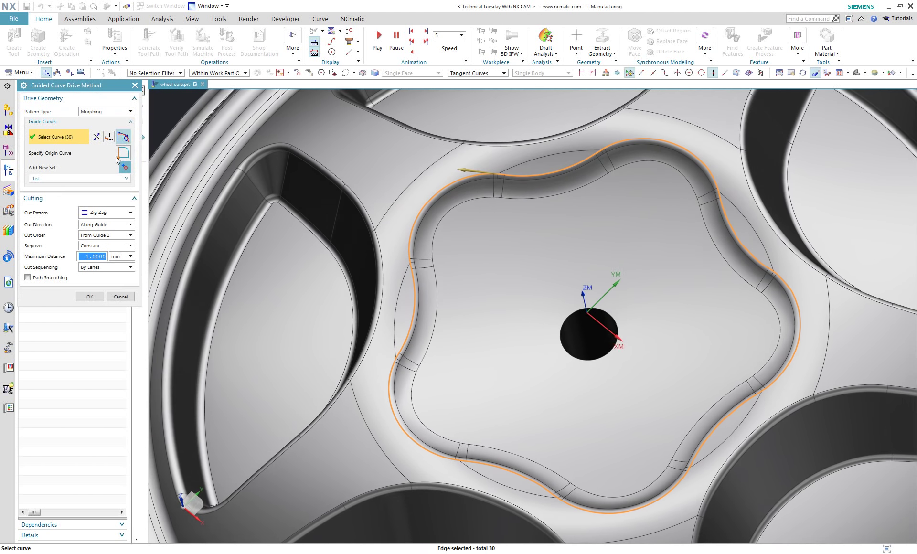
Add a second guide set from the five arc edges along the ring's outer boundary between the spoke pockets.
click(125, 166)
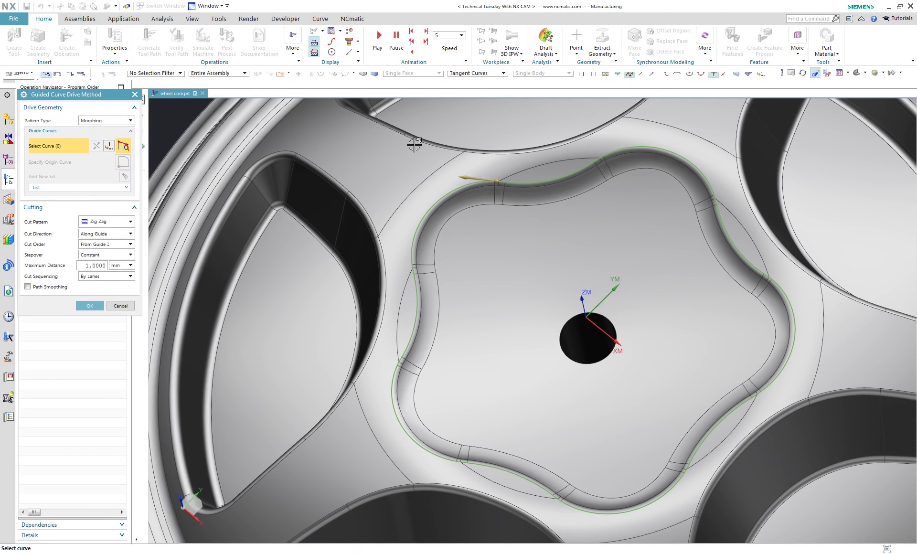
click(451, 164)
click(394, 454)
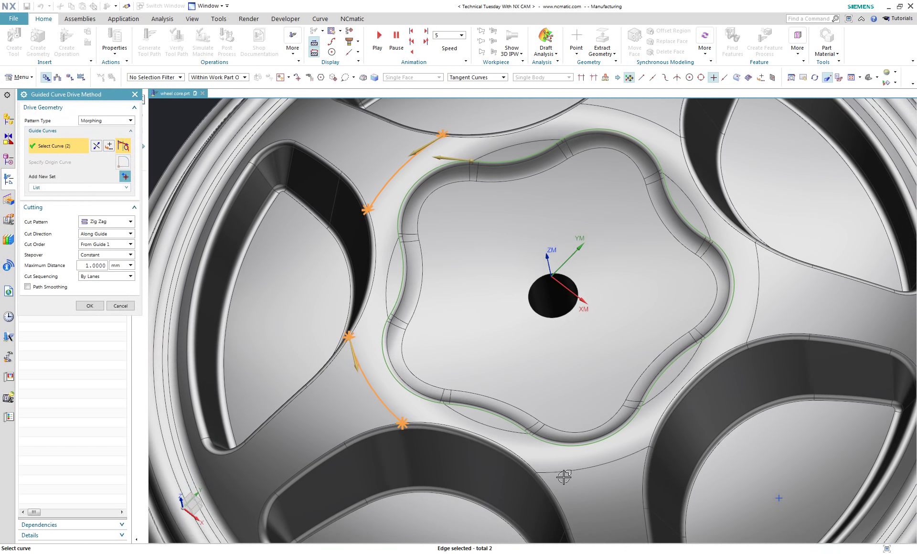
click(565, 474)
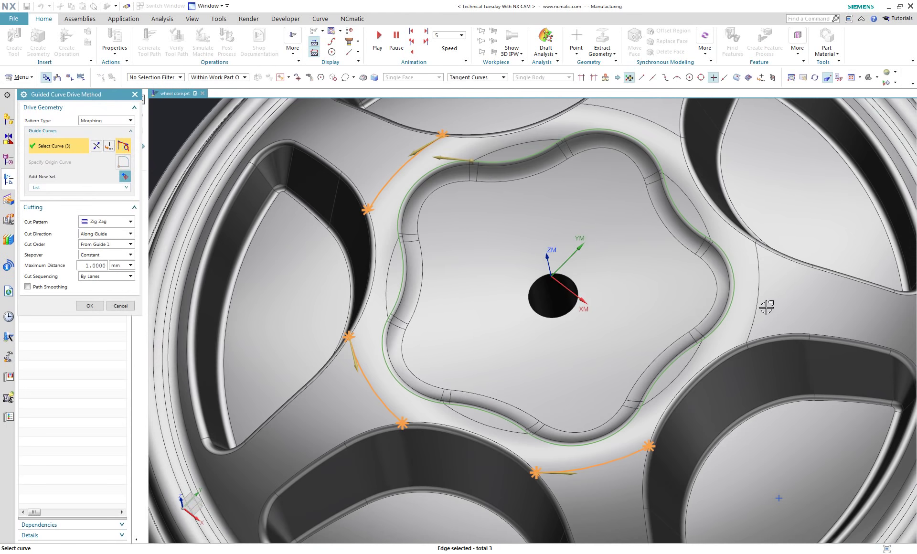
click(668, 130)
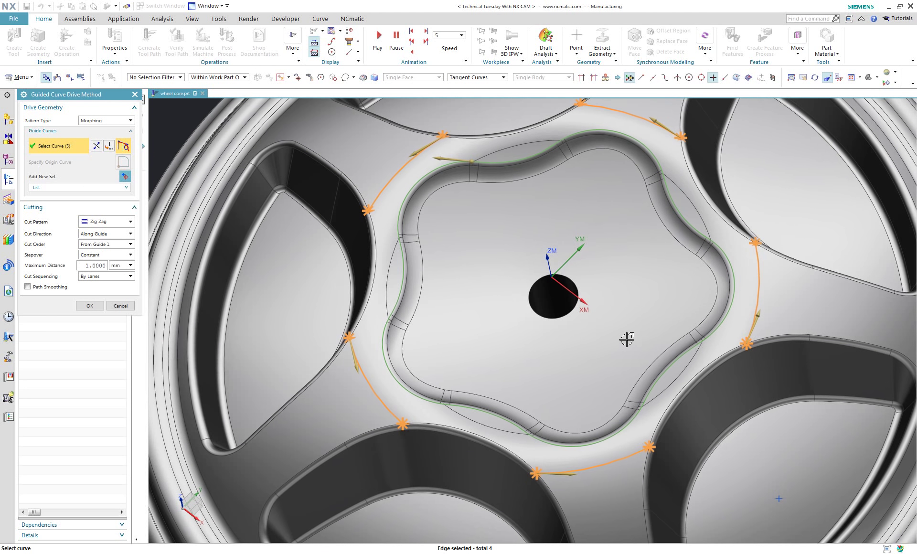
Set the drive method's cut order to Towards Guide 1 and generate and accept the operation's tool path.
middle_drag(630, 338, 616, 348)
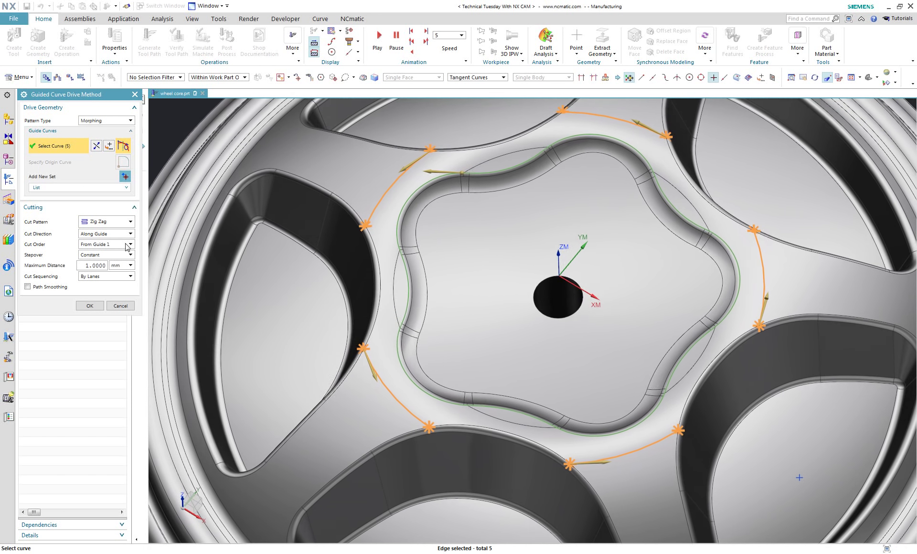
click(124, 245)
click(100, 256)
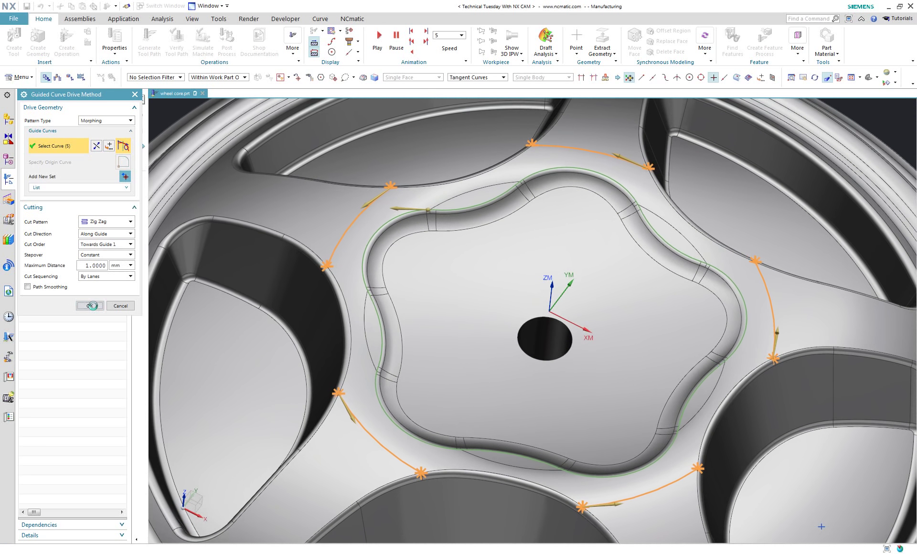
click(92, 308)
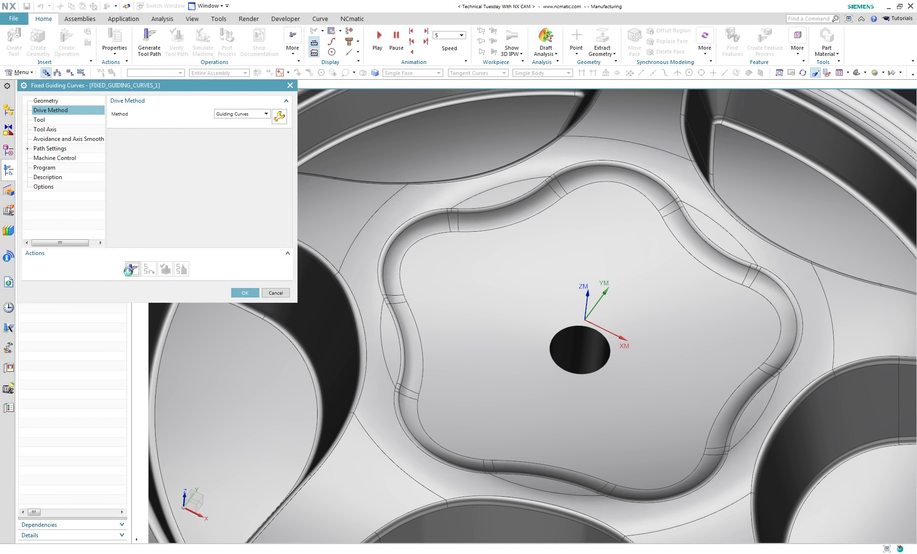
click(130, 269)
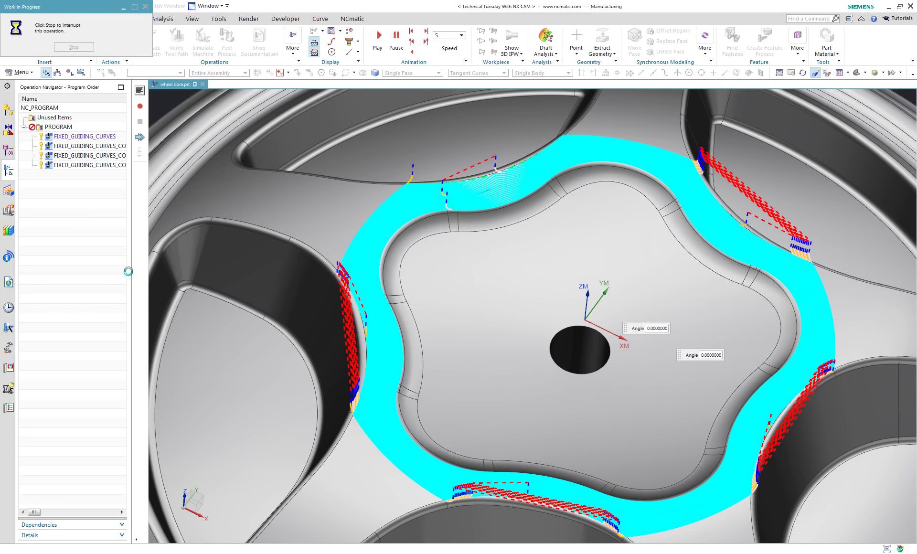
middle_click(128, 270)
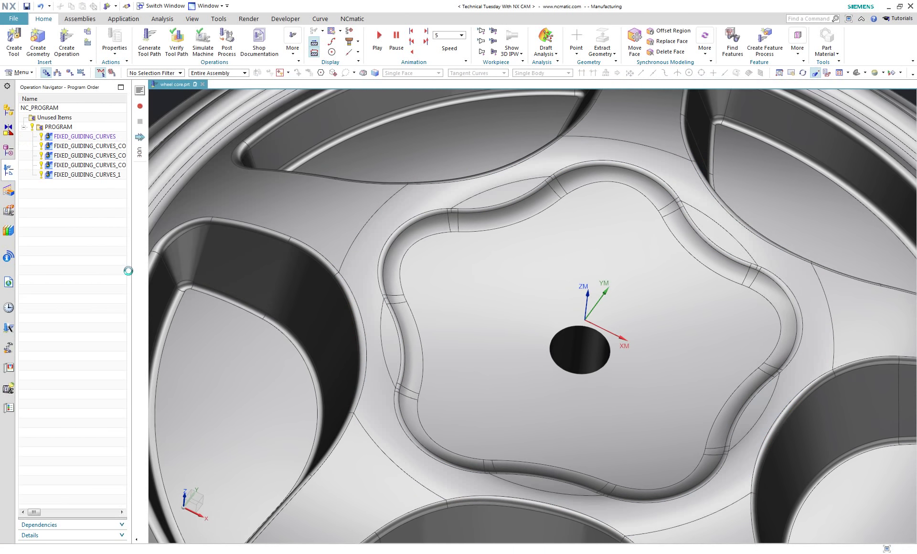
Duplicate the FIXED_GUIDING_CURVES_1 operation within PROGRAM by copying and pasting it.
click(96, 175)
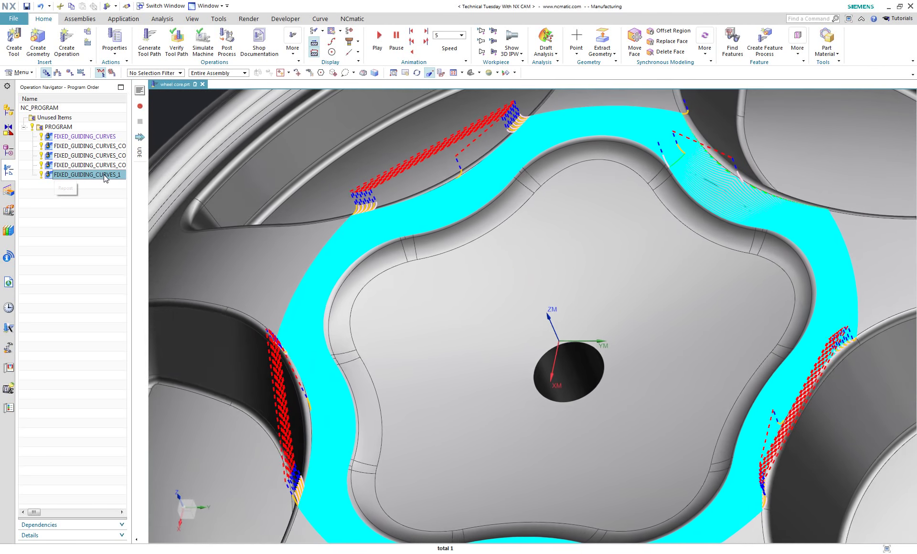
right_click(105, 176)
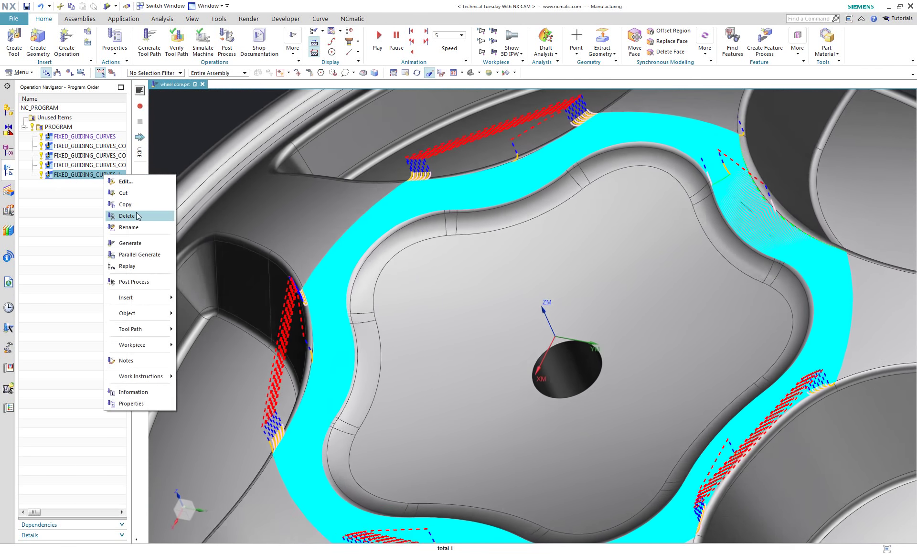
click(125, 204)
right_click(109, 175)
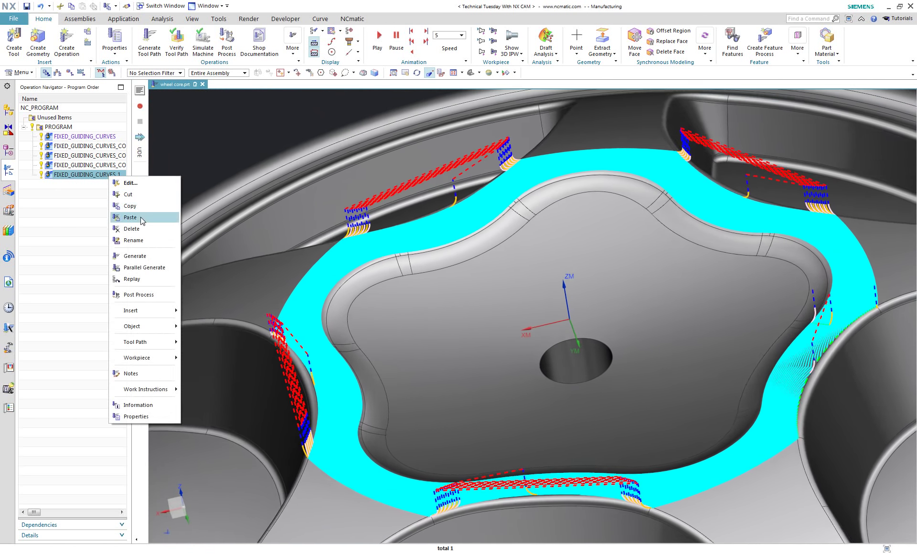
click(130, 217)
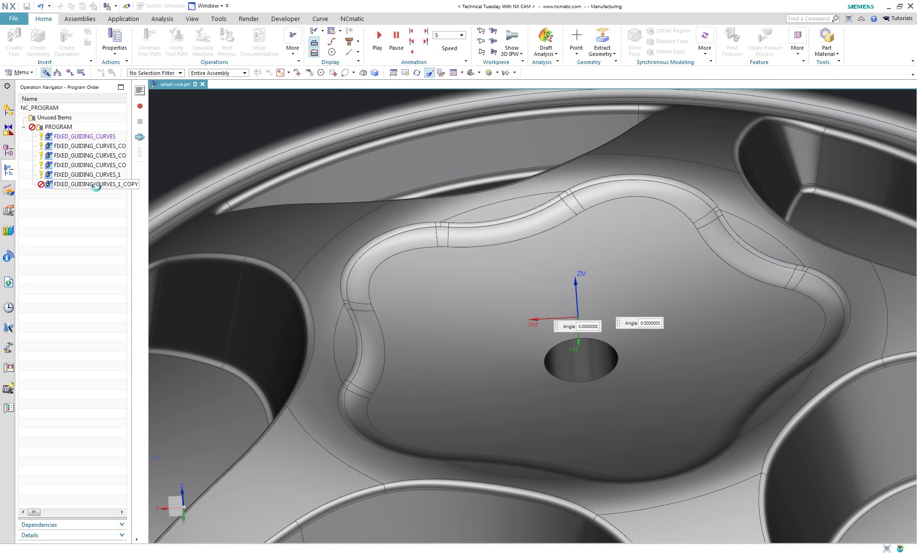
In FIXED_GUIDING_CURVES_1_COPY, set the cut sequencing to By Regions and generate and accept the tool path.
double_click(95, 186)
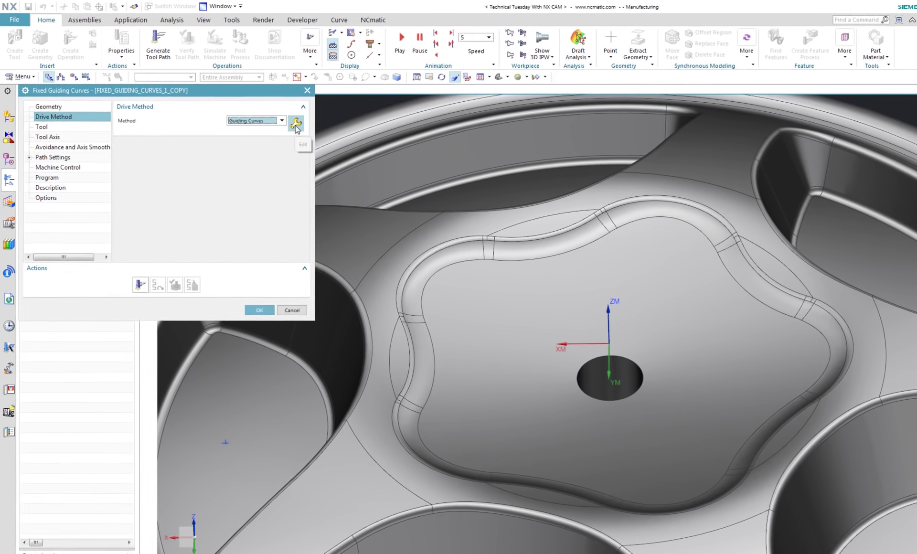
click(296, 124)
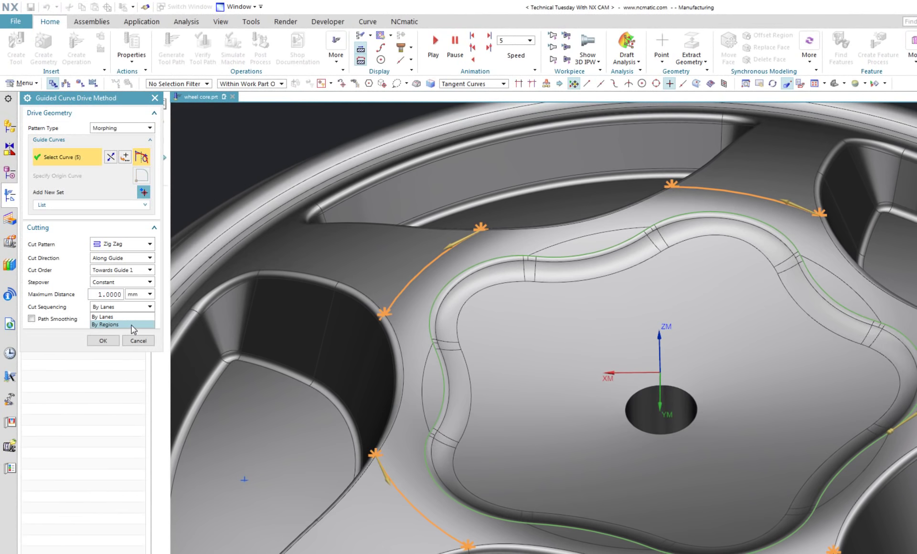
click(131, 324)
click(102, 340)
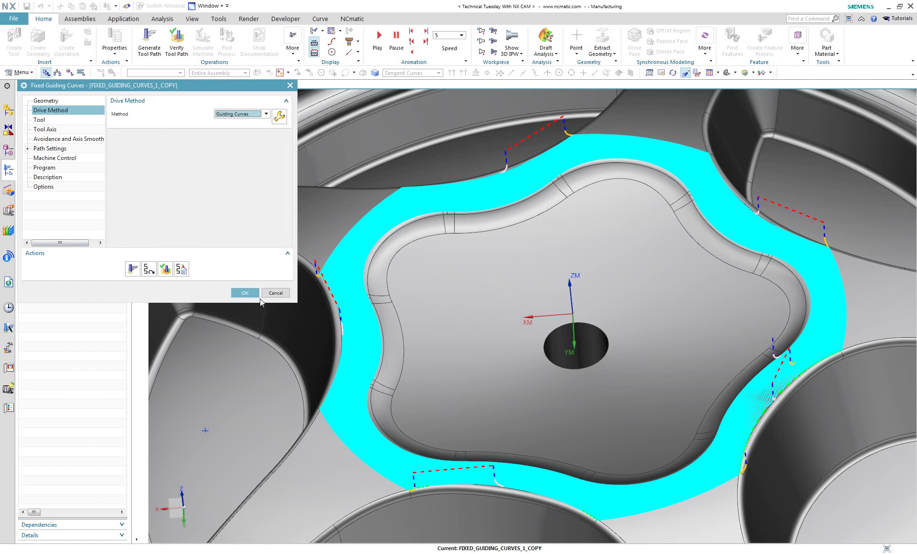
click(244, 293)
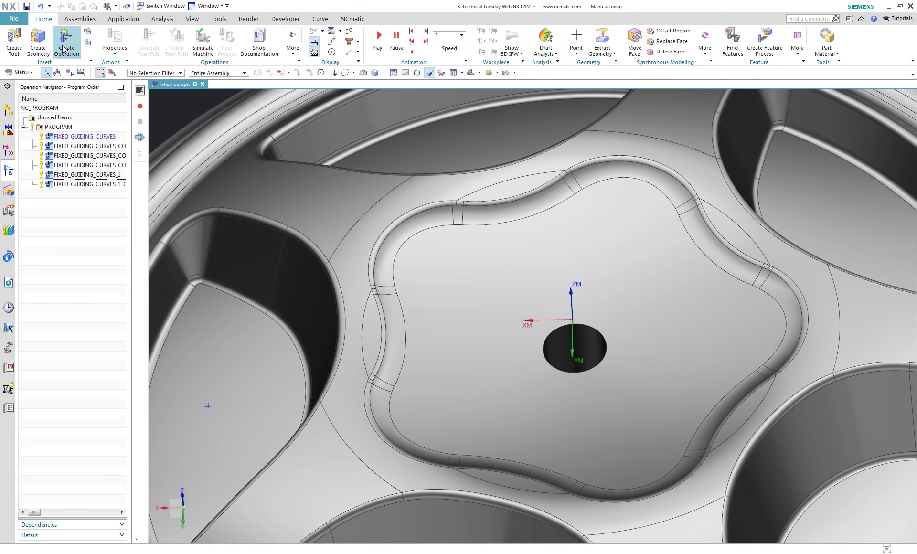
Create the Fixed Guiding Curves operation FIXED_GUIDING_CURVES_2 with all faces of the central recess and surrounding ring as cut area, excluding the centre hole.
click(64, 49)
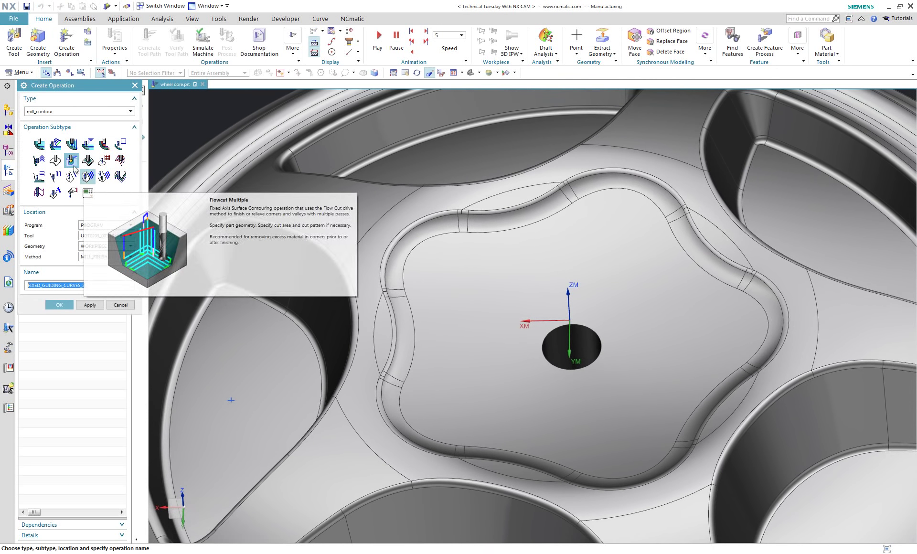
click(60, 304)
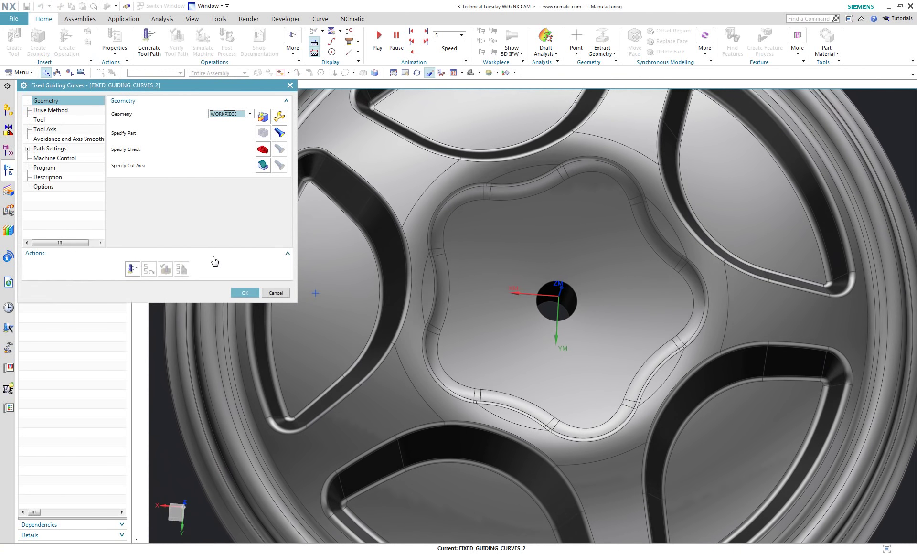
key(Escape)
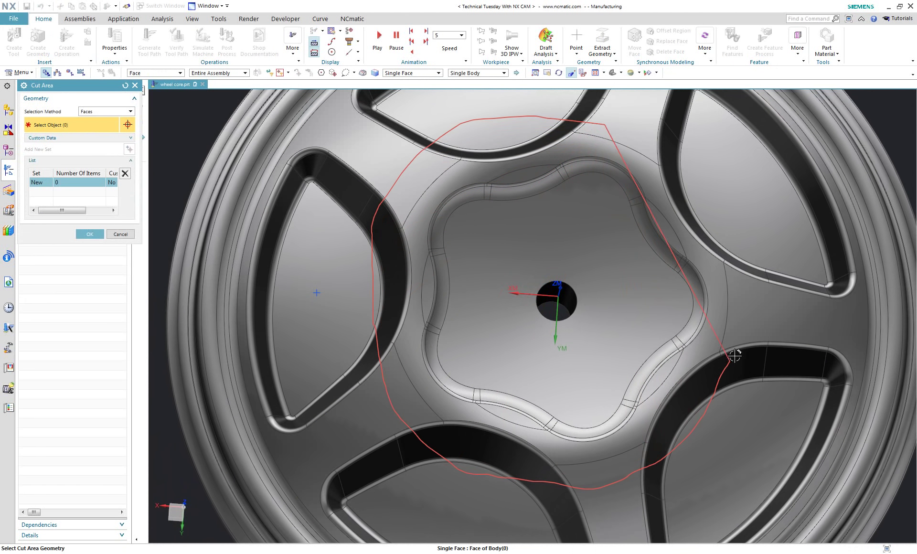
mouse_move(722, 192)
middle_down()
mouse_move(795, 235)
mouse_move(554, 421)
middle_up()
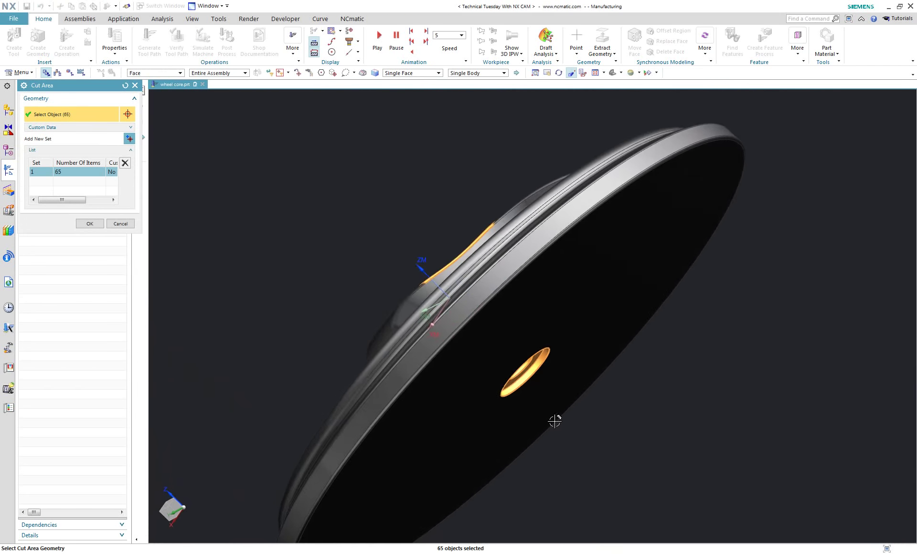
scroll(535, 368, up, 5)
shift+click(535, 367)
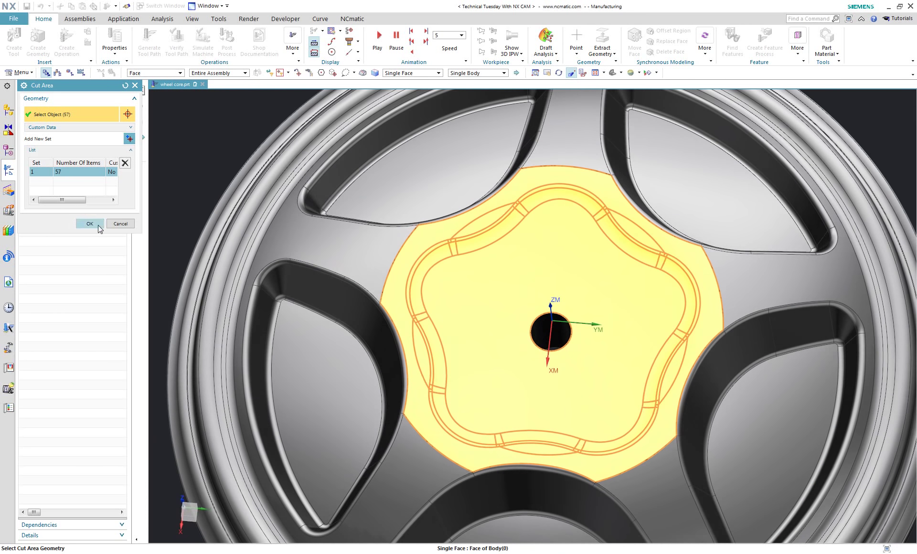
click(89, 224)
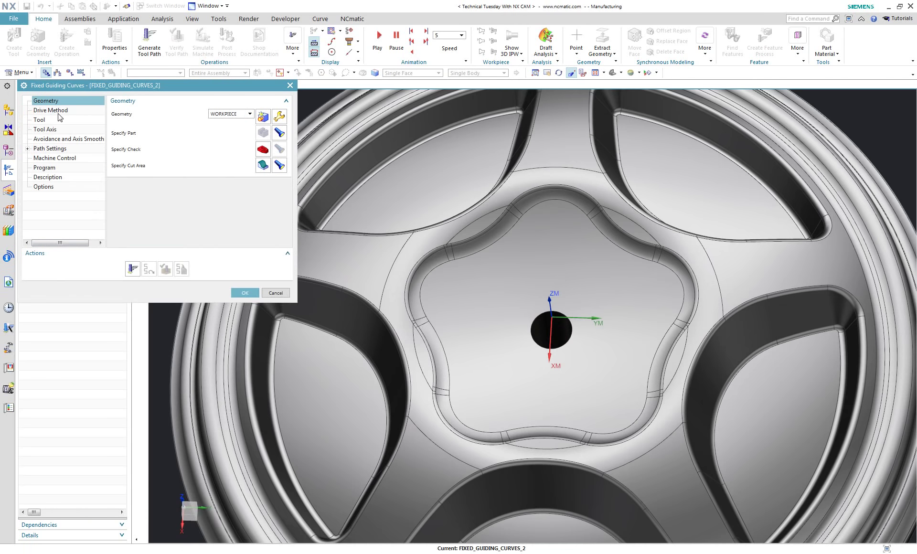
In the FIXED_GUIDING_CURVES_2 drive method, select the closed ring of edges around the hub as the first guide curve.
click(59, 113)
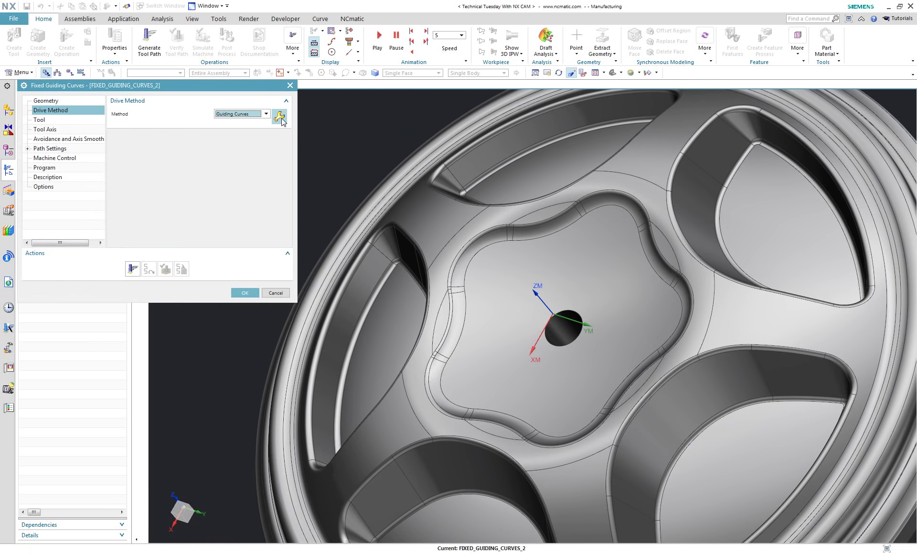
click(281, 118)
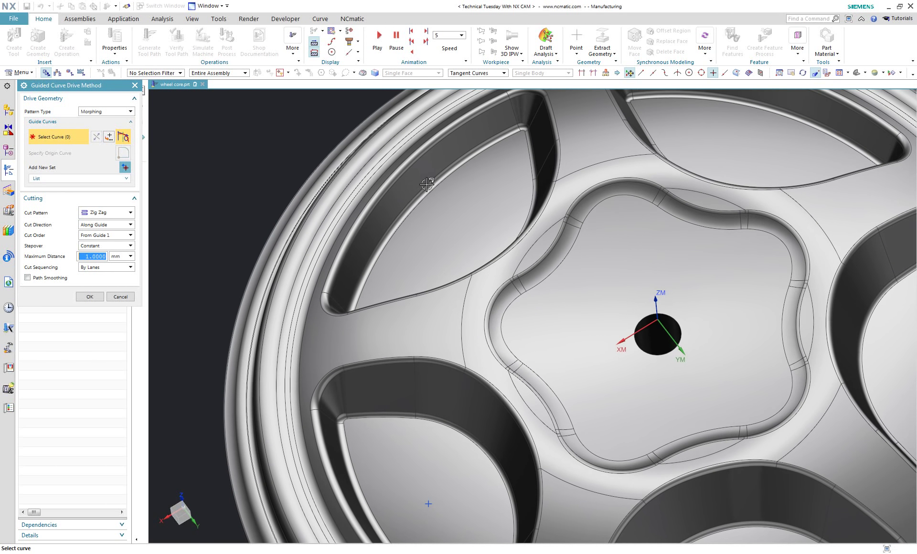
click(639, 156)
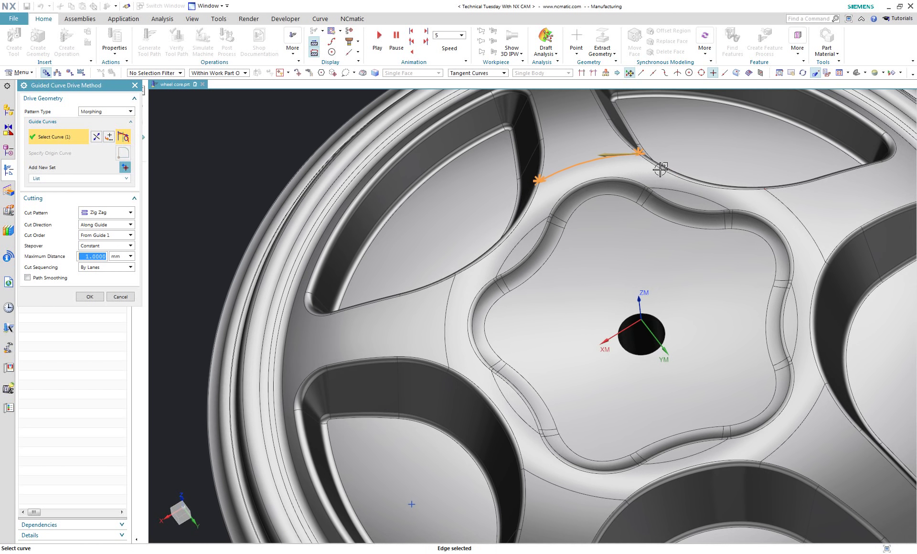
click(656, 169)
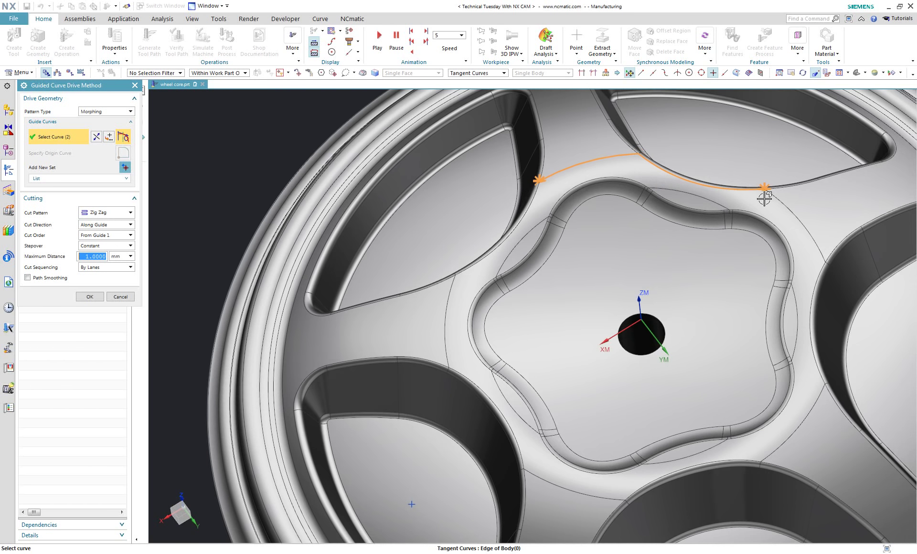
click(778, 202)
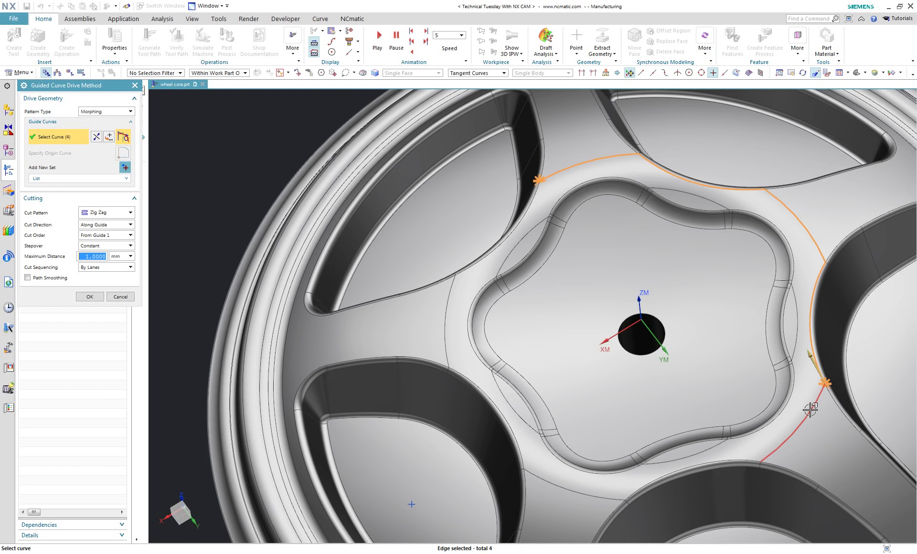
click(589, 497)
click(522, 440)
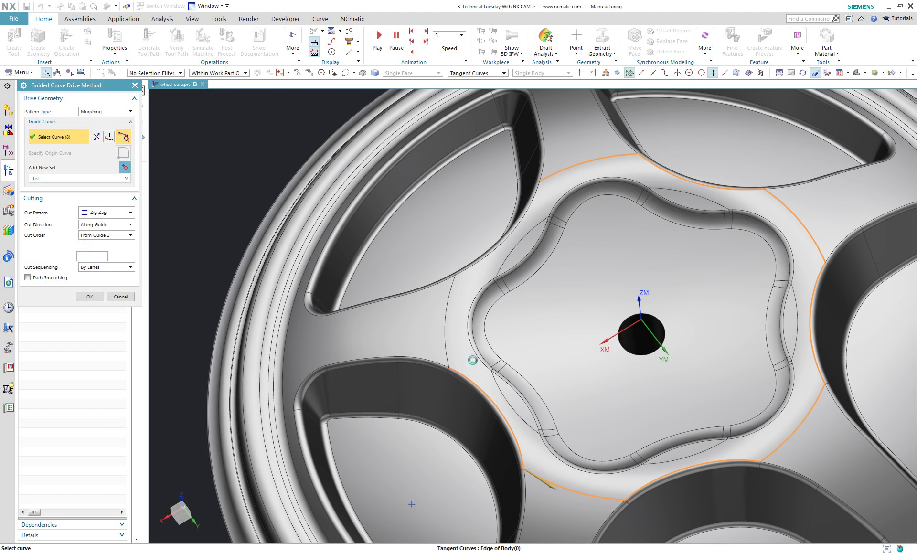
click(446, 333)
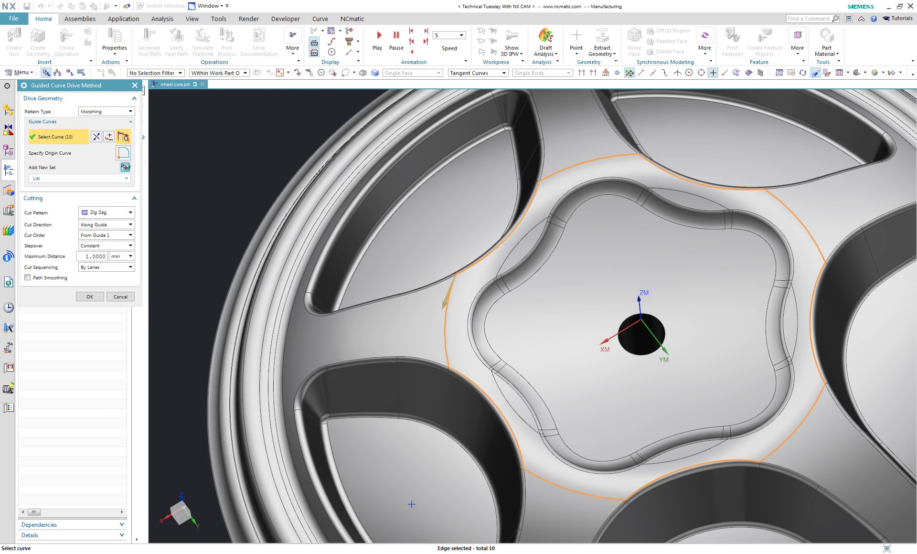
Add the centre hole's edge as a second guide set and set the cut pattern to Helical.
middle_click(708, 365)
click(614, 338)
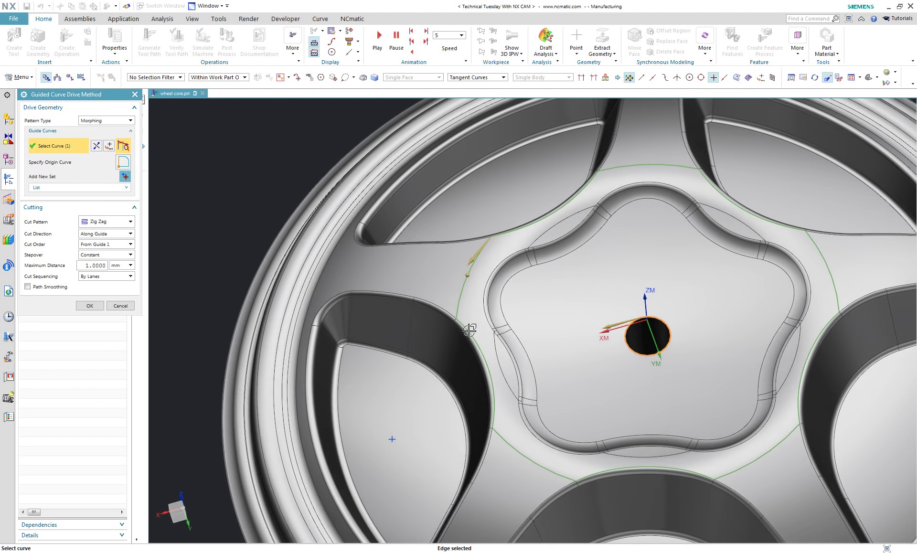
middle_drag(469, 329, 339, 340)
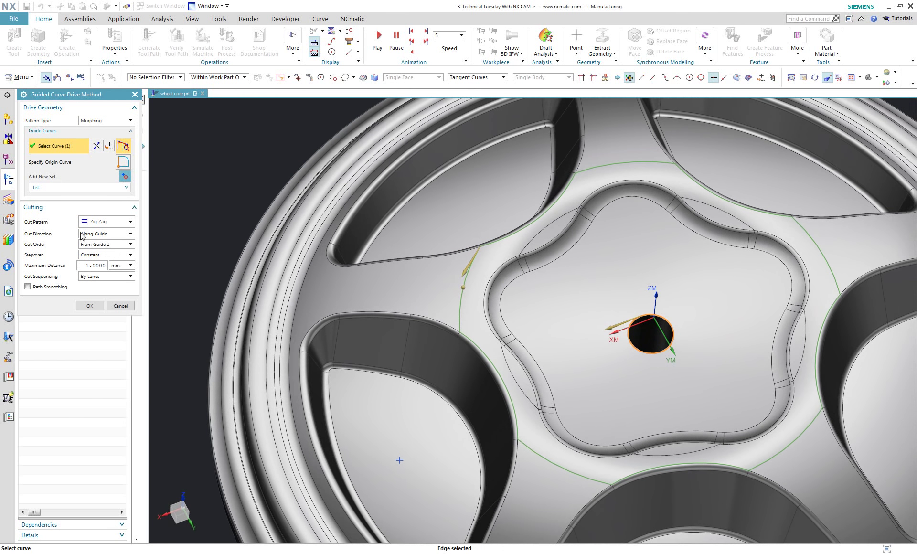
click(121, 222)
click(115, 234)
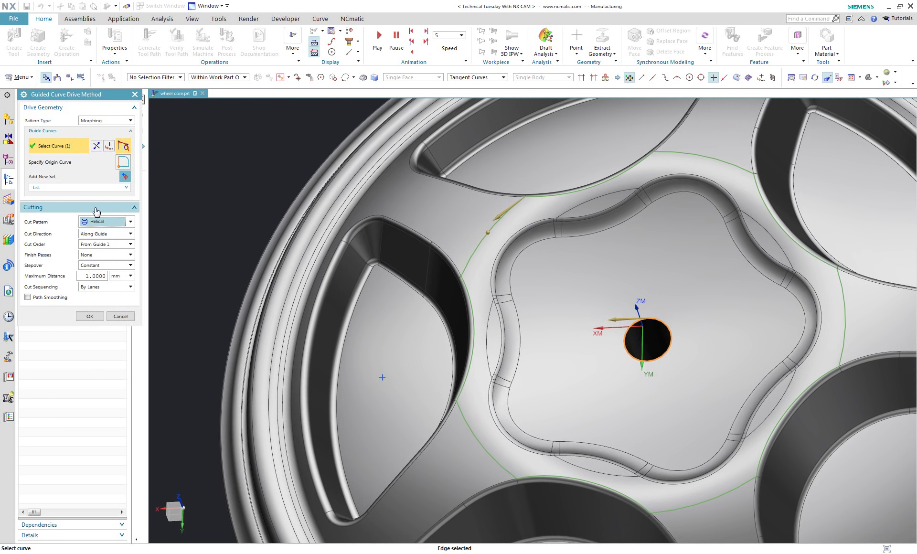
Insert a guide set after Guide 1 using the star-shaped recess's outer edge loop, with an origin curve near Guide 1's start.
click(95, 187)
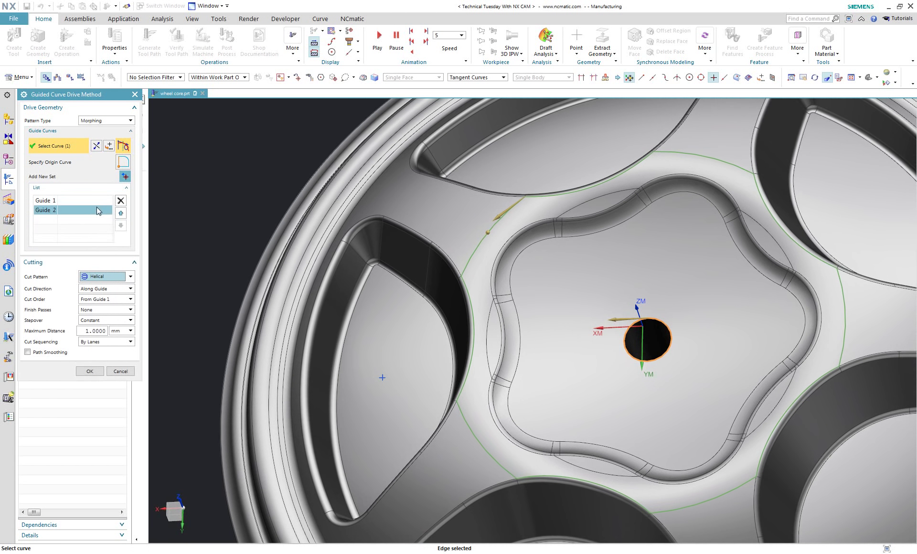
click(100, 202)
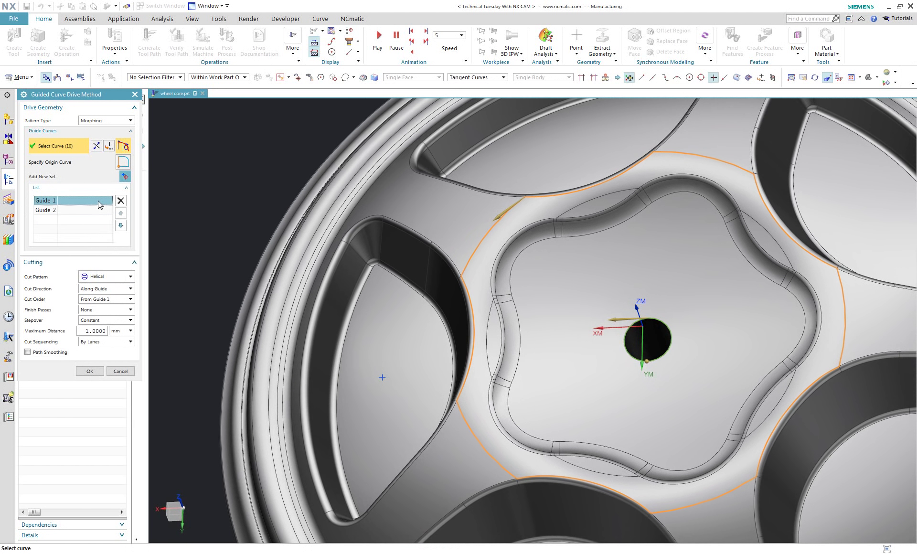
click(125, 177)
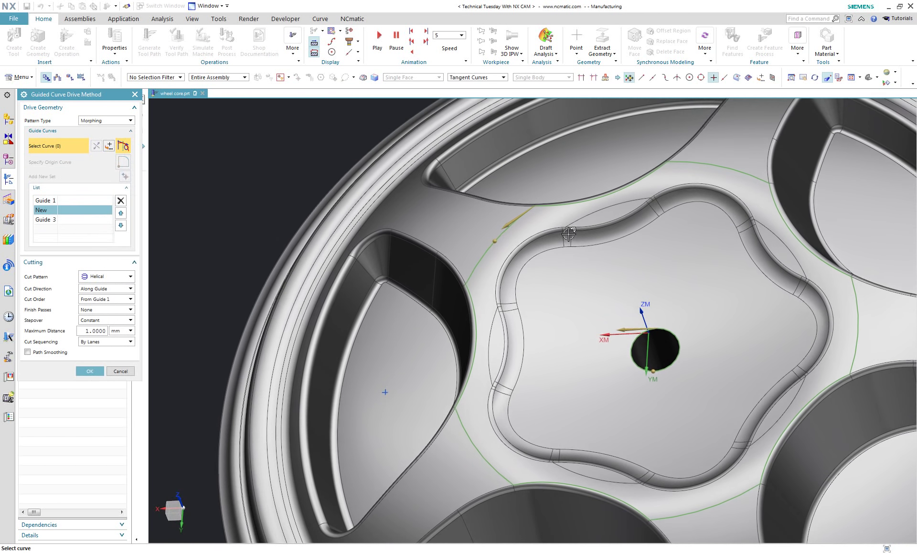
scroll(568, 233, up, 2)
click(577, 227)
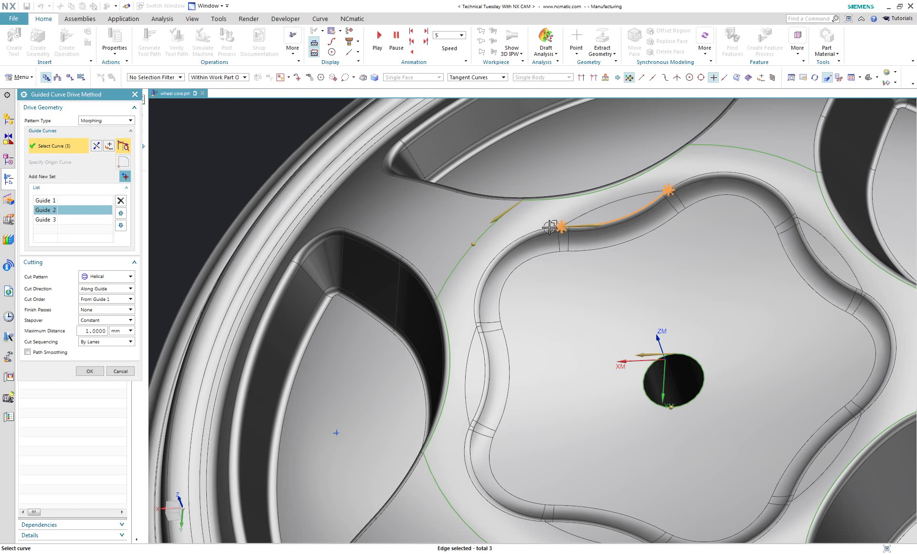
click(549, 228)
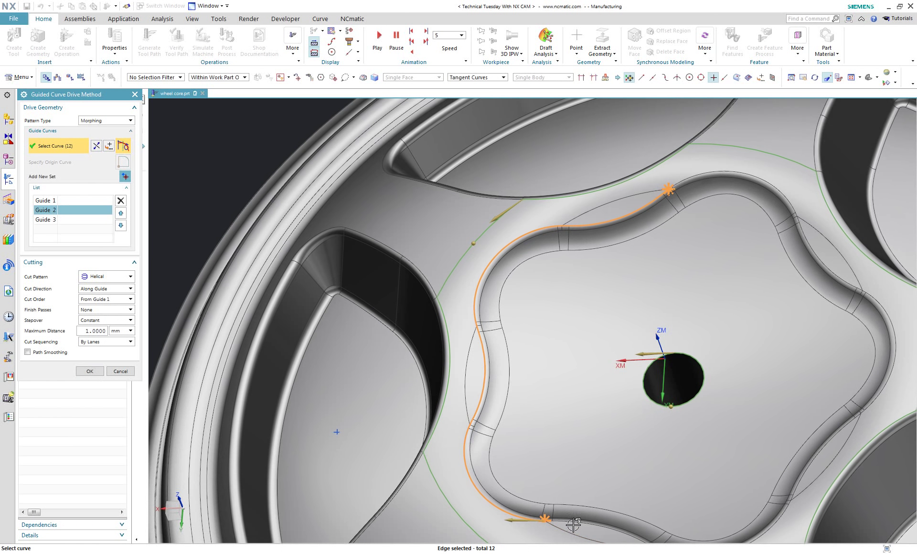
click(564, 512)
scroll(639, 478, down, 5)
scroll(624, 505, up, 4)
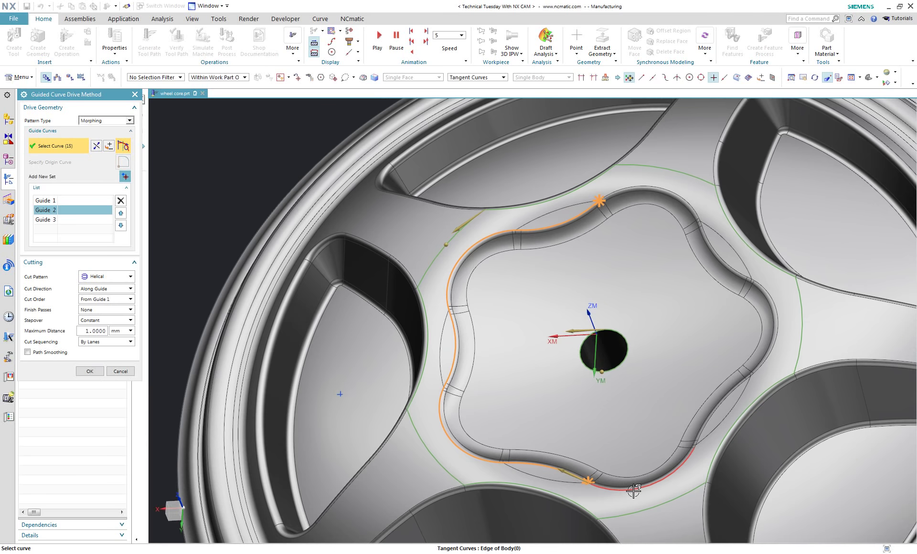
click(633, 491)
click(715, 416)
click(775, 327)
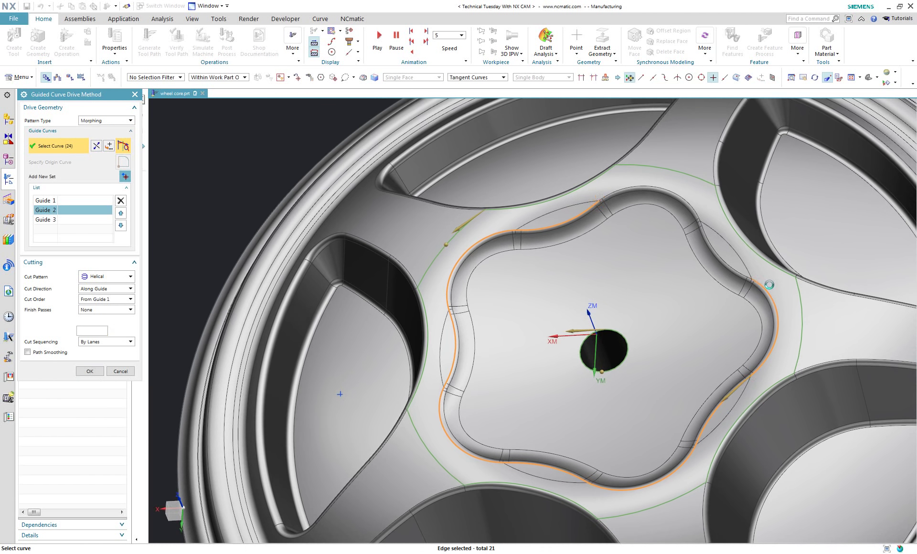
click(674, 191)
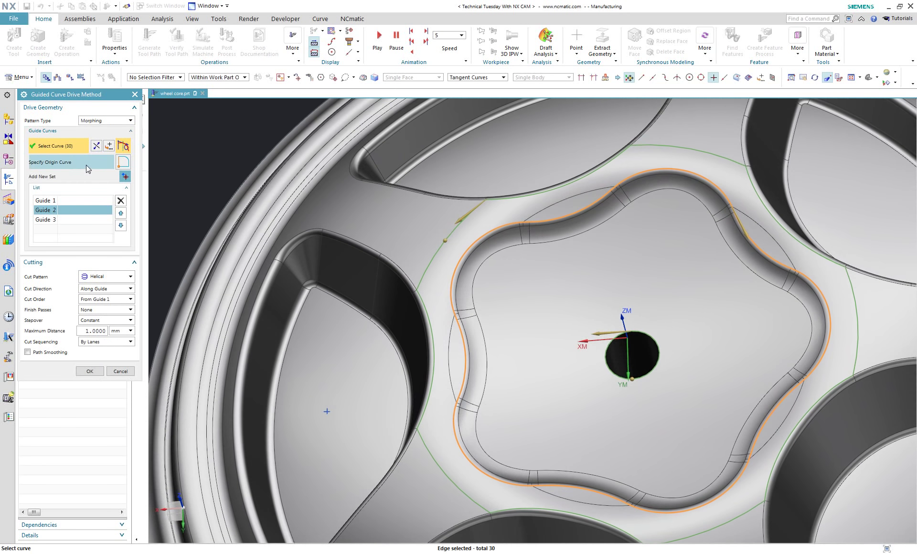
click(85, 164)
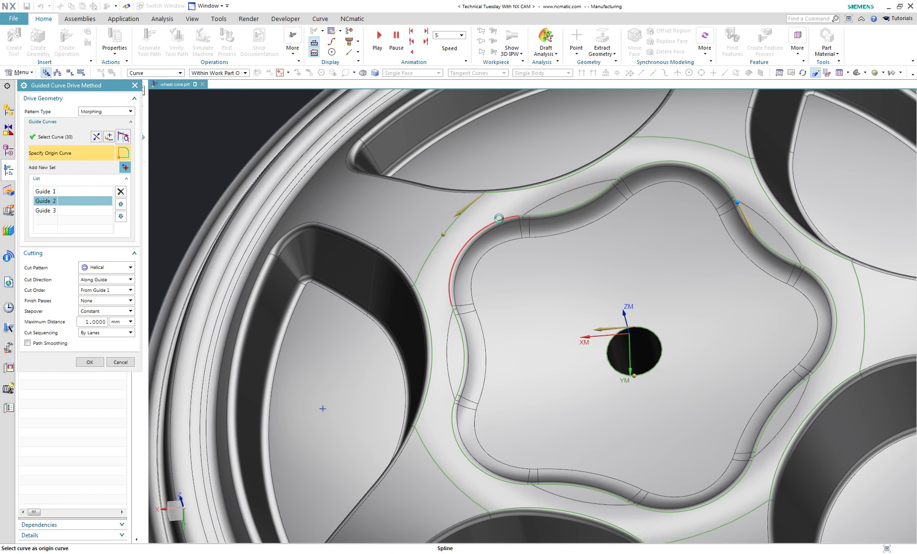
click(498, 218)
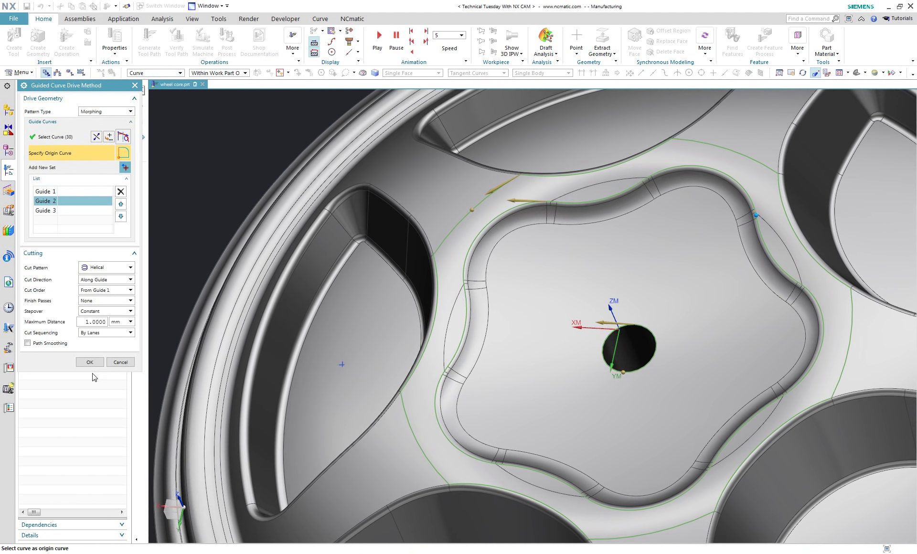
Accept the guided curve settings and generate and accept the FIXED_GUIDING_CURVES_2 tool path.
click(89, 362)
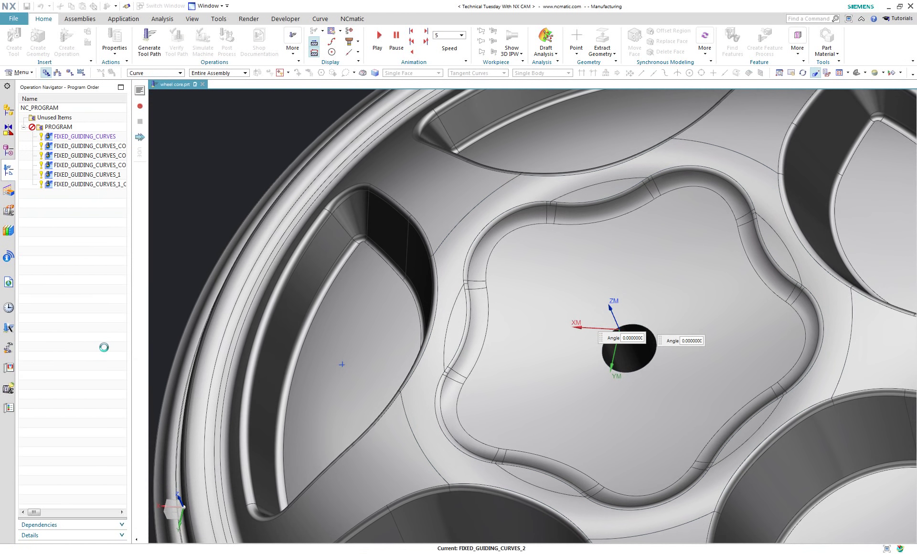
click(133, 269)
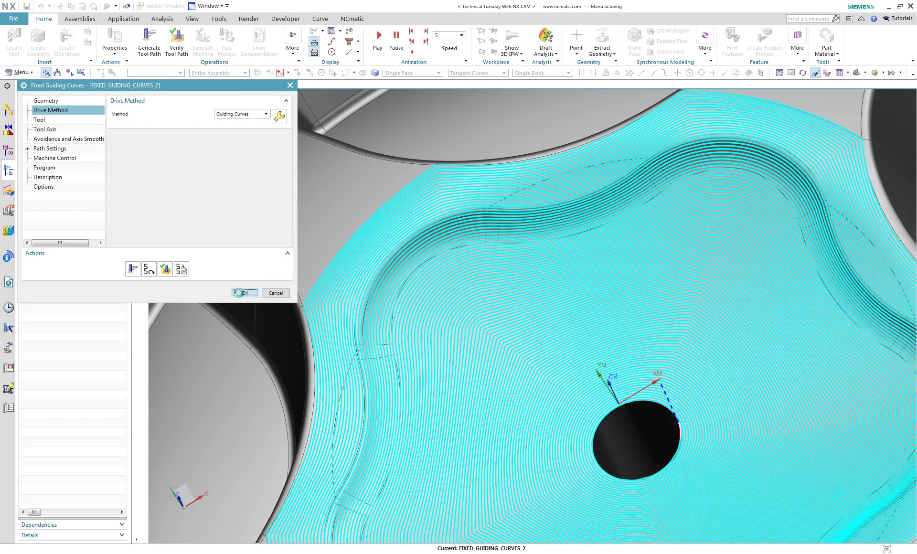
click(245, 293)
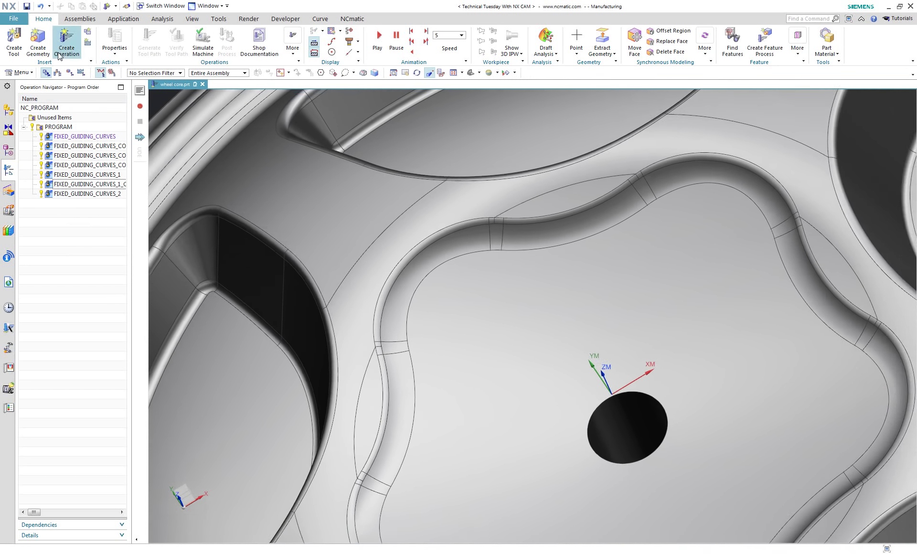
Create a mill_contour Streamline operation named STREAMLINE in PROGRAM, using WORKPIECE geometry and the MILL_FINISH method.
click(67, 41)
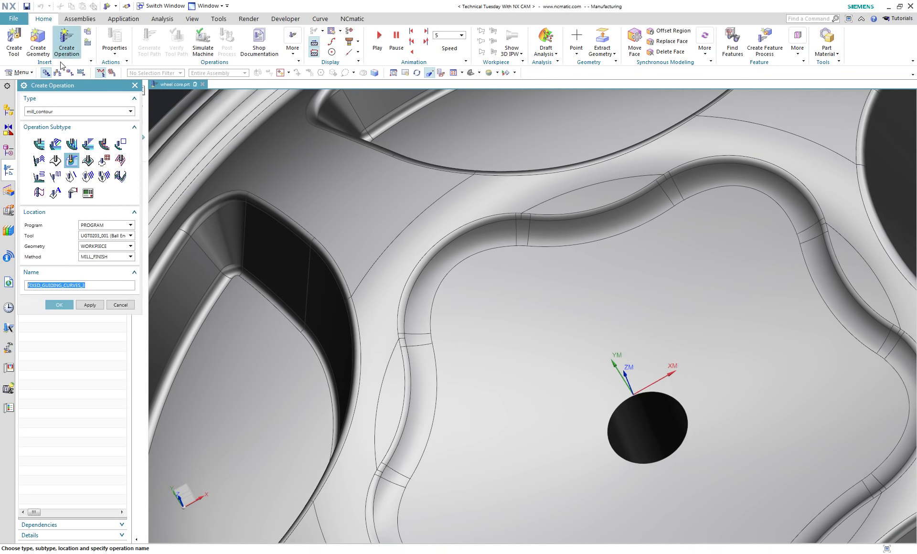
click(123, 162)
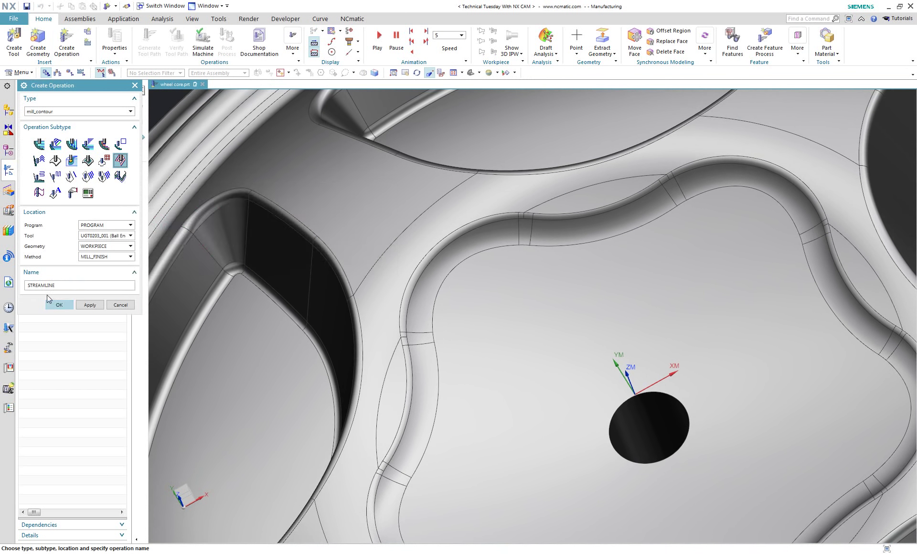
click(59, 304)
In the Streamline drive method, build the first flow curve from the ring of edges around the hub, using single-curve selection.
click(53, 110)
click(281, 114)
click(77, 184)
click(586, 150)
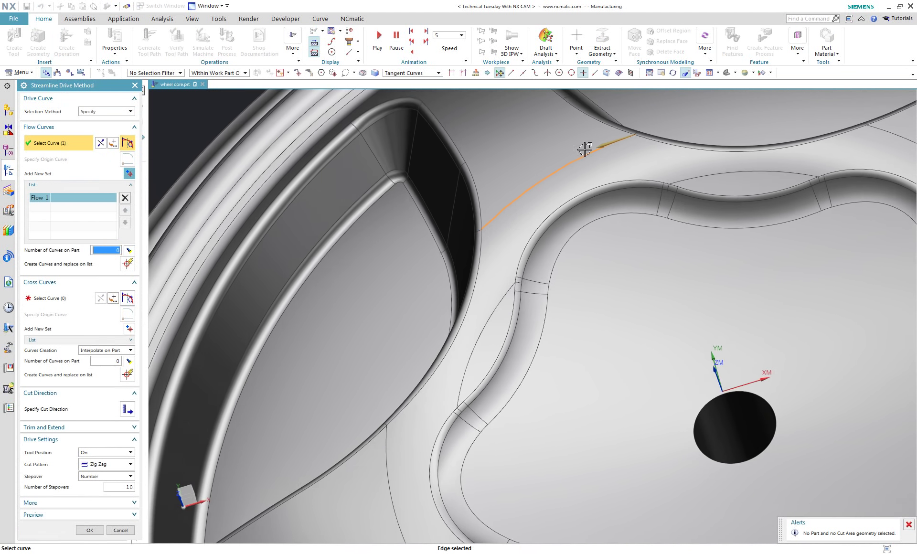
click(354, 452)
shift+click(355, 452)
click(412, 73)
click(400, 82)
click(406, 407)
scroll(393, 319, down, 4)
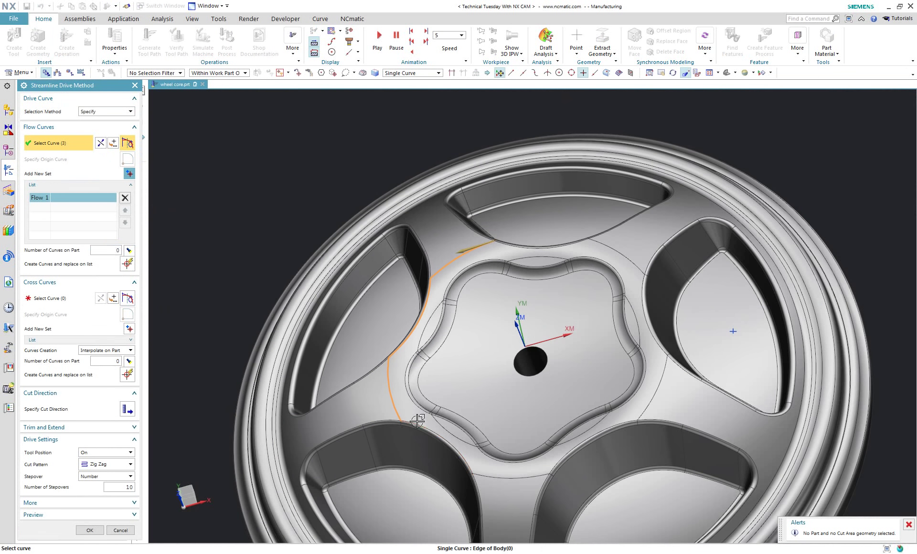
click(416, 419)
click(456, 448)
click(530, 472)
click(630, 425)
click(665, 365)
click(639, 294)
scroll(553, 231, up, 5)
scroll(515, 165, down, 1)
Add a second flow curve set from the star-shaped recess's outer edge loop, using tangent-curve selection.
middle_click(379, 254)
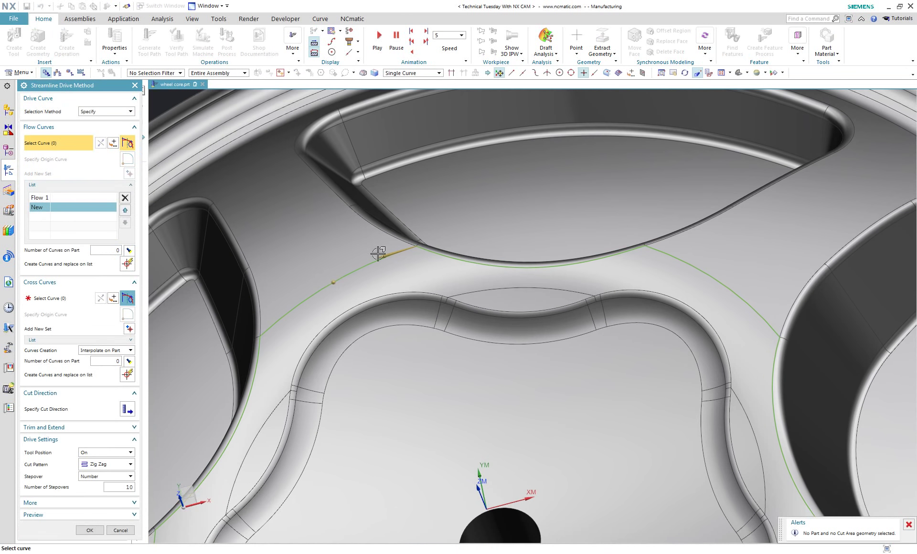
click(412, 73)
click(399, 97)
click(414, 291)
scroll(464, 287, down, 2)
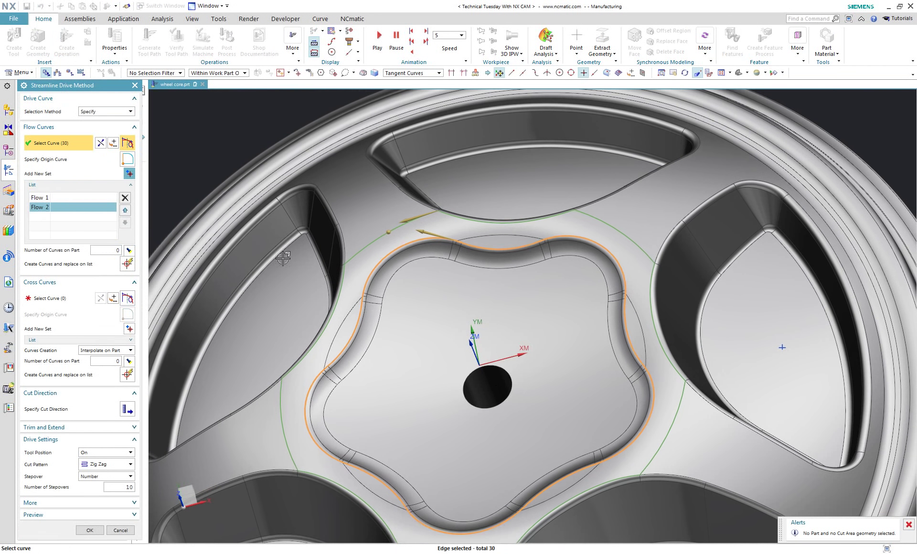
Add the centre hole's edge as the third flow curve set and reverse its direction.
middle_click(285, 260)
click(467, 385)
double_click(456, 415)
middle_drag(448, 434, 456, 415)
Set the Streamline cut pattern to Helical or Spiral with a Constant stepover of 1 mm maximum distance, and accept the drive method.
click(121, 465)
click(108, 476)
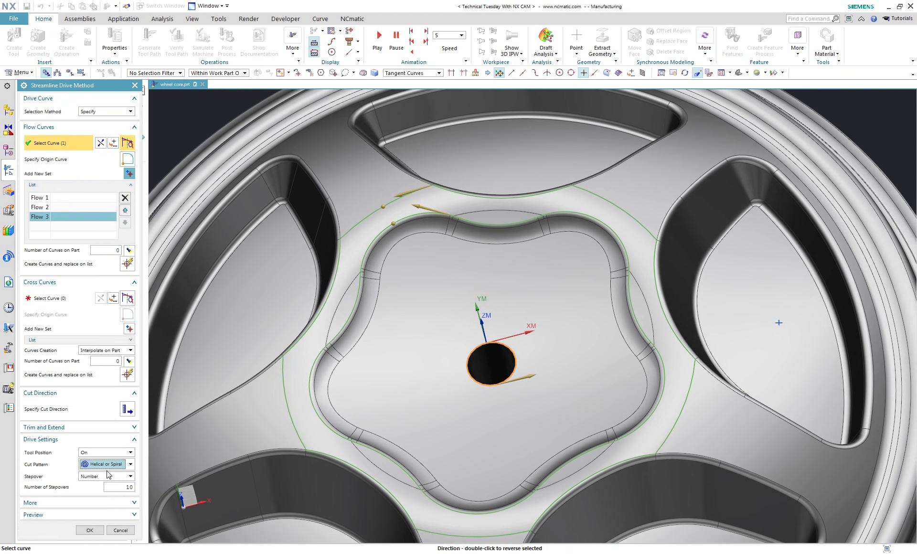
click(108, 476)
click(103, 485)
double_click(84, 486)
text(1)
click(101, 503)
click(99, 502)
click(99, 510)
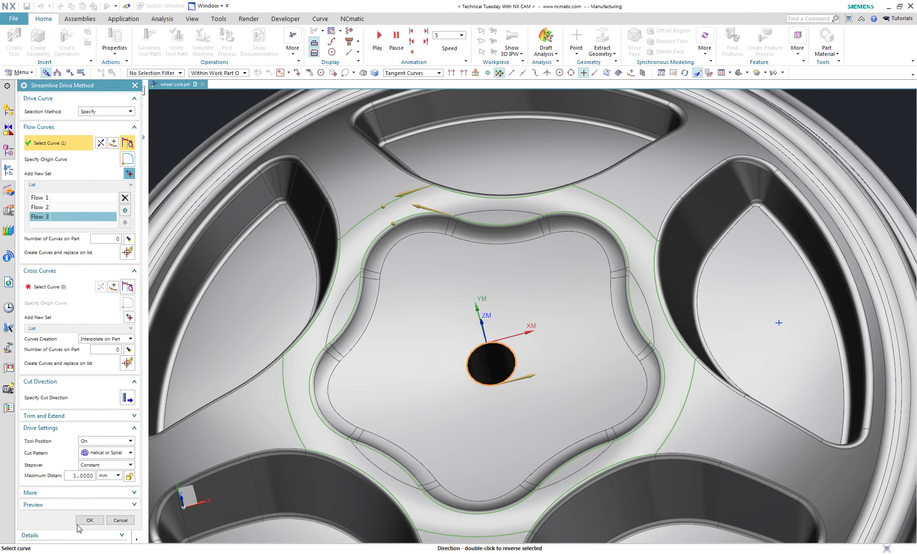
click(98, 533)
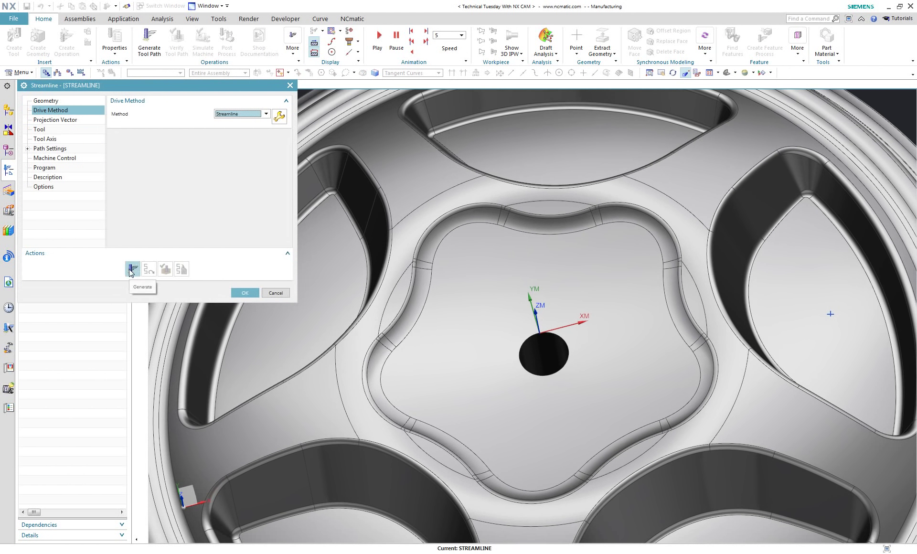
Generate and accept the STREAMLINE tool path, and display the FIXED_GUIDING_CURVES_2 path for comparison.
click(132, 269)
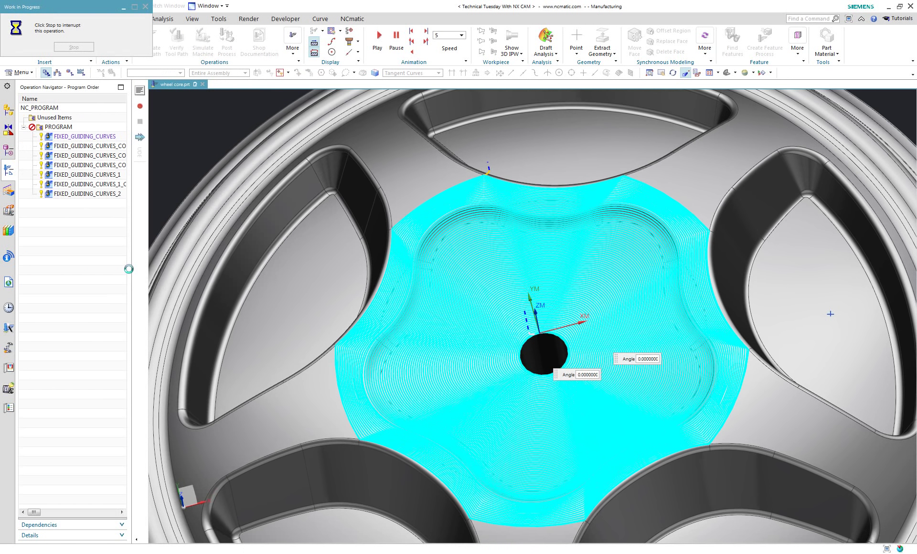
click(105, 204)
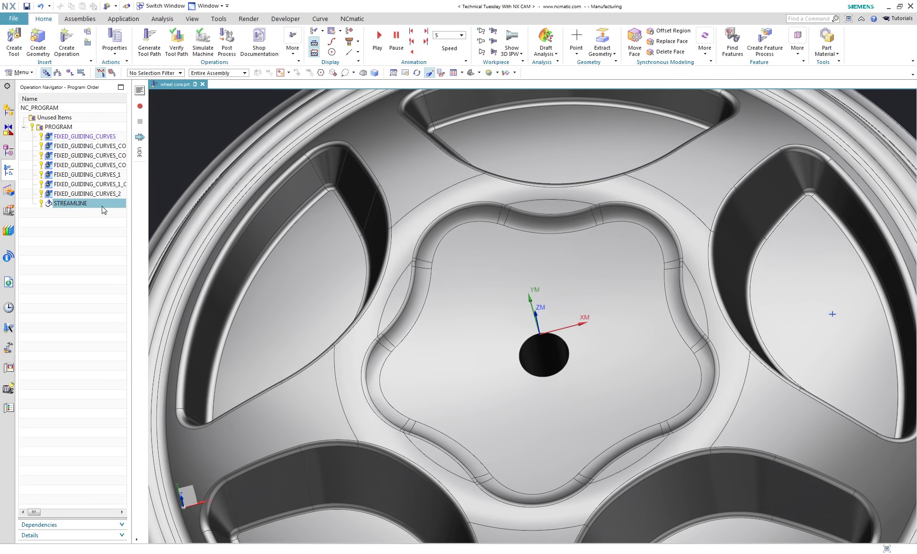
key(Up)
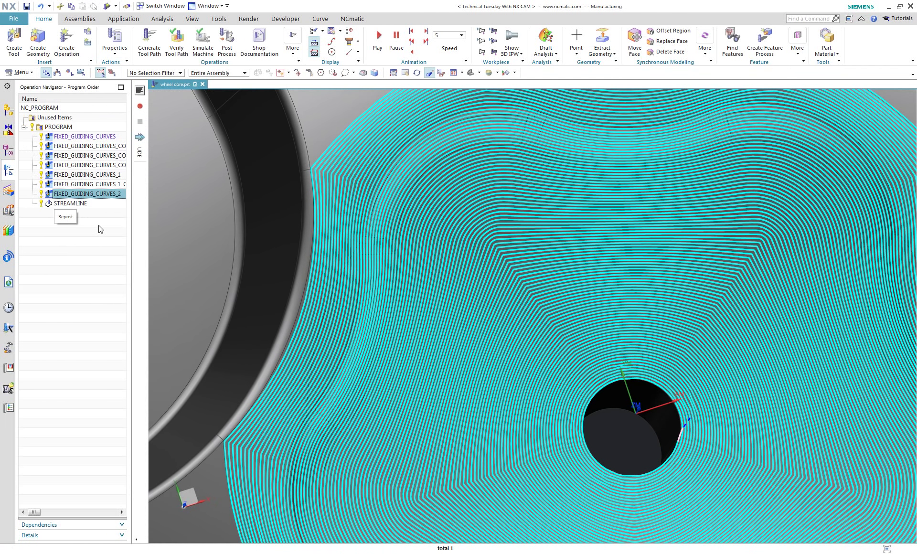
Enable Path Smoothing in the drive method of FIXED_GUIDING_CURVES_2, then regenerate and accept its tool path.
key(Down)
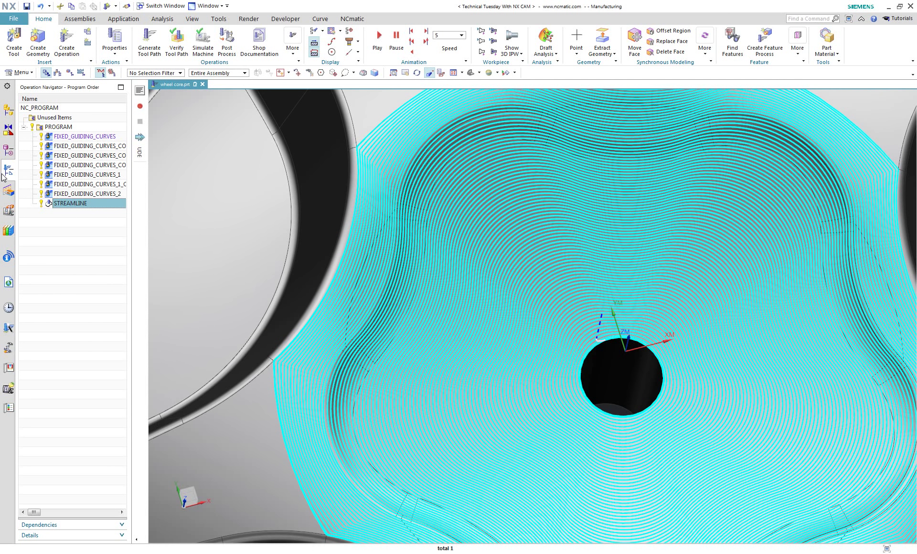
key(Up)
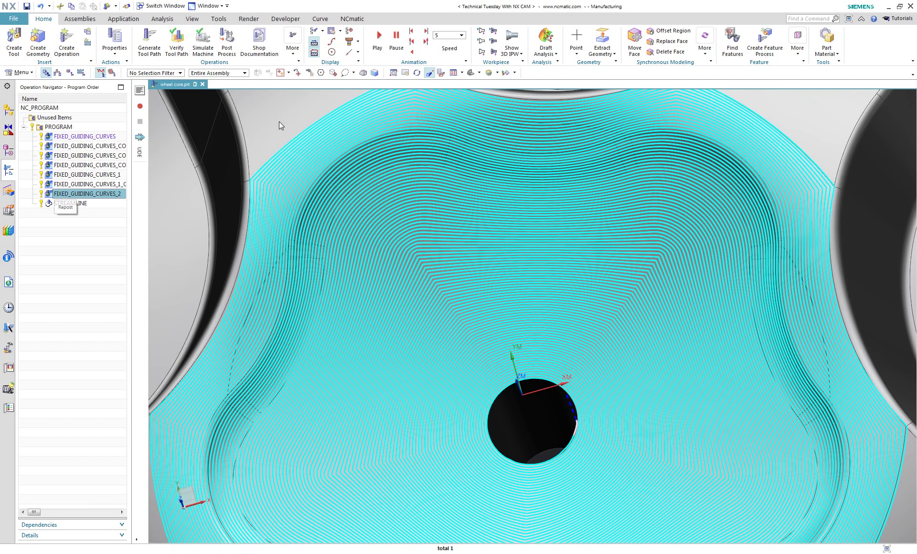
key(Return)
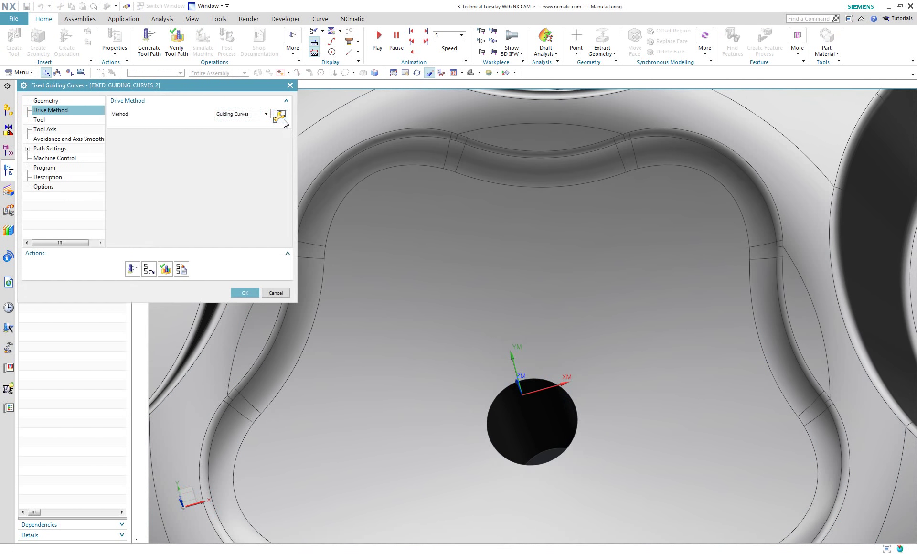
click(283, 115)
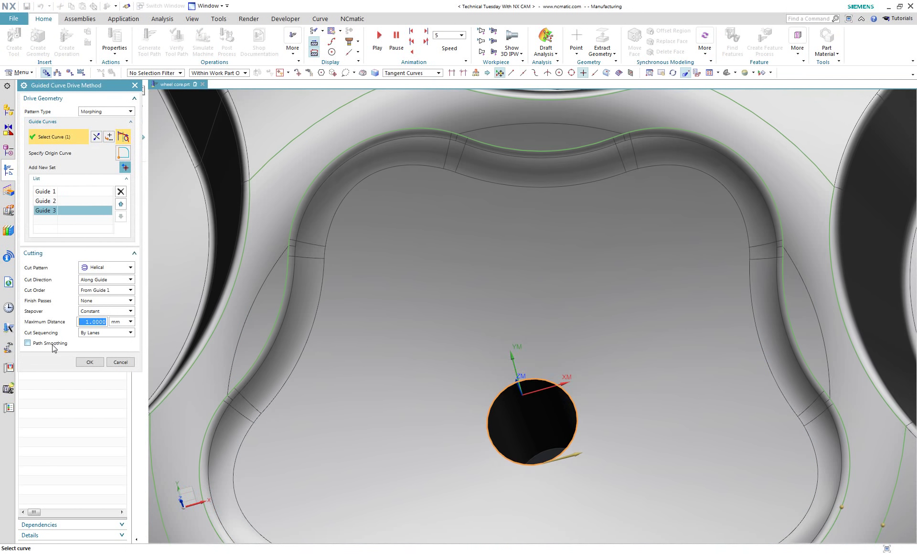
click(27, 343)
click(89, 362)
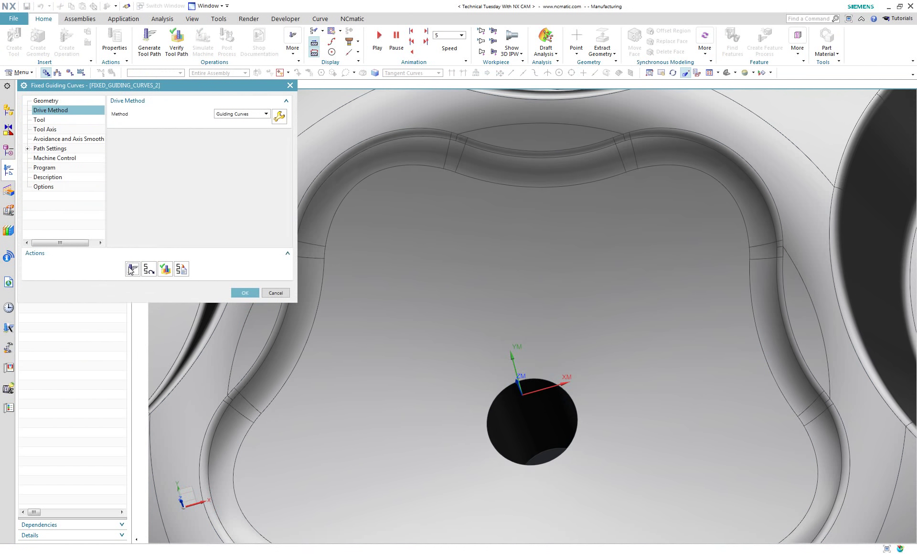
click(131, 269)
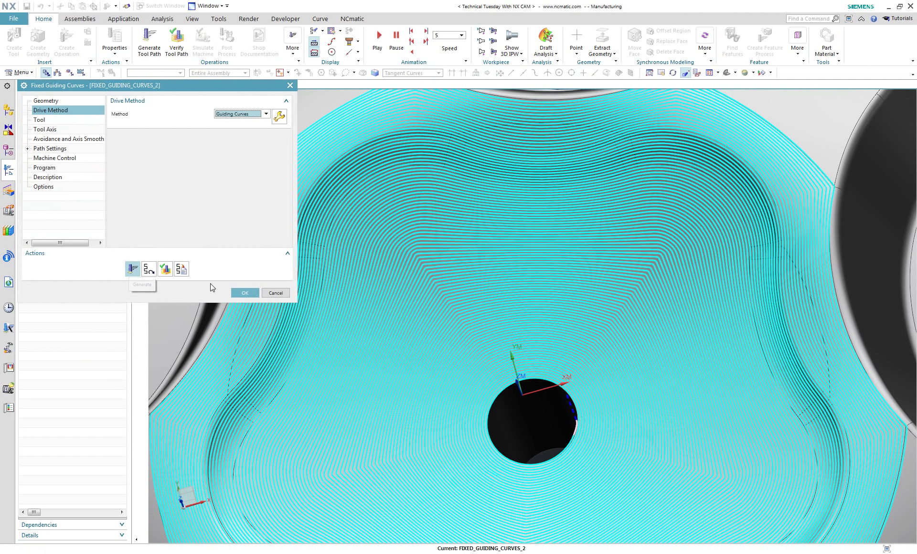
click(245, 293)
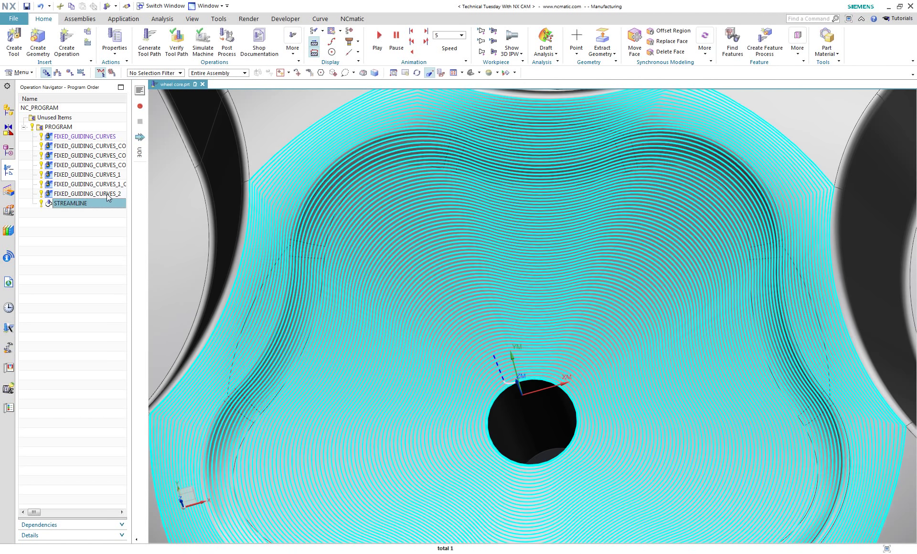
Alternate the display between the FIXED_GUIDING_CURVES_2 and STREAMLINE tool paths to compare their pass shapes and spacing around the hub recess.
click(107, 195)
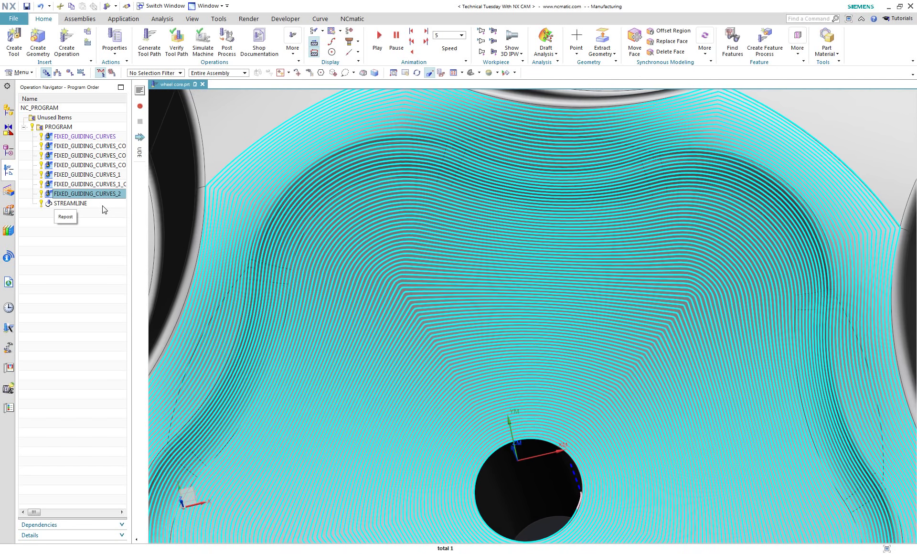
click(103, 206)
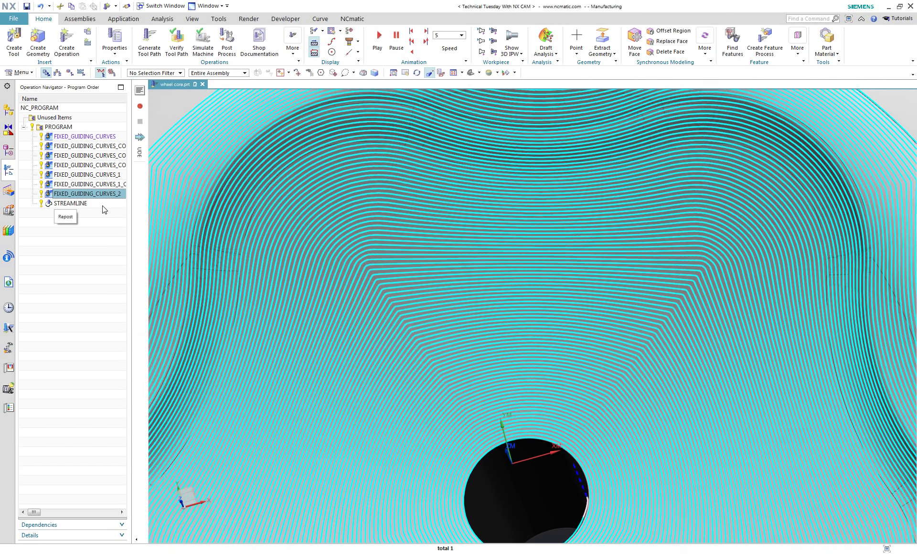
key(Up)
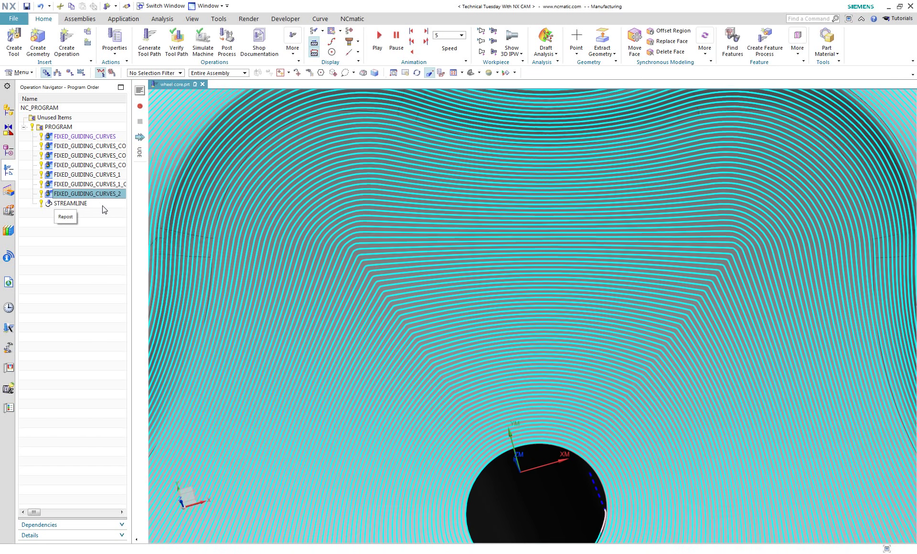
key(Down)
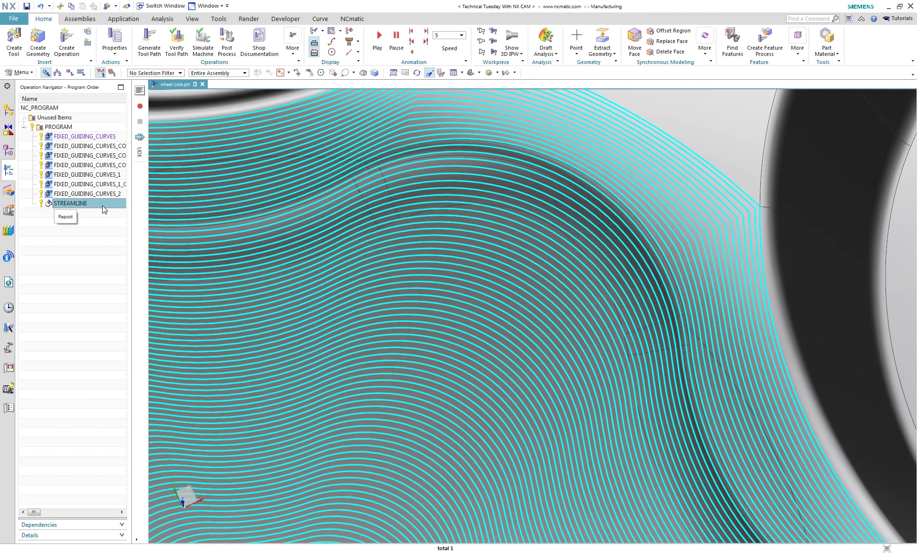
key(Up)
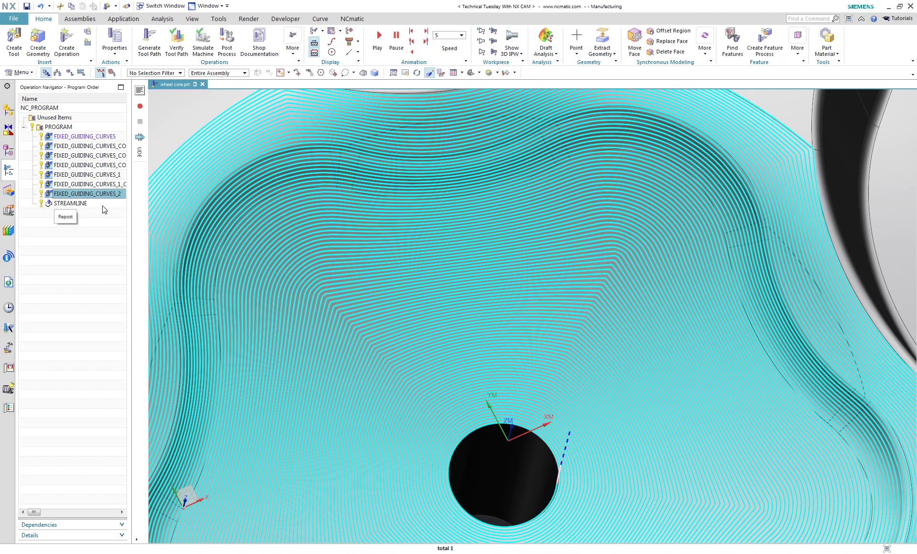